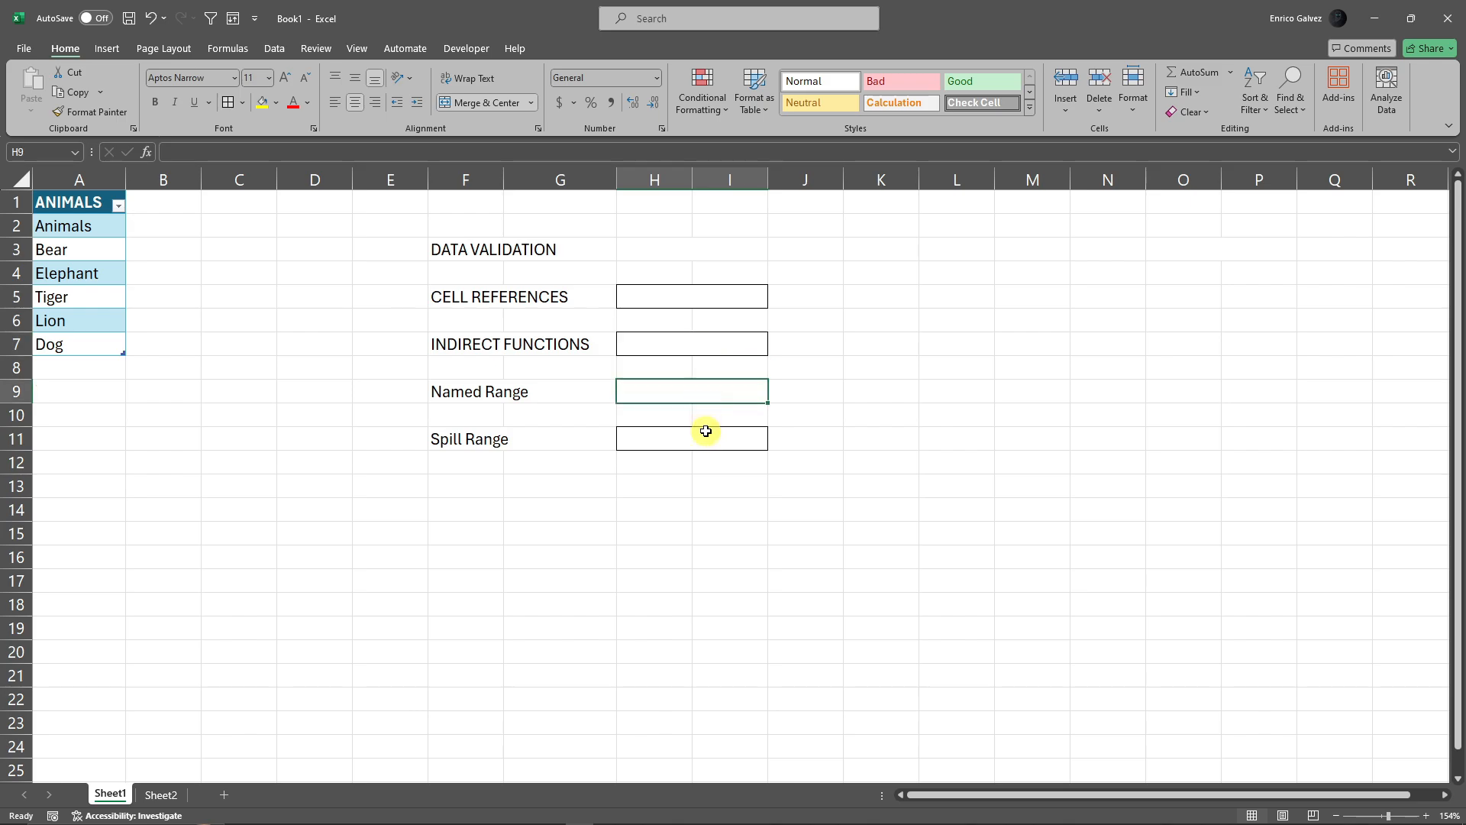
left_click(707, 439)
left_click(494, 295)
left_click(532, 351)
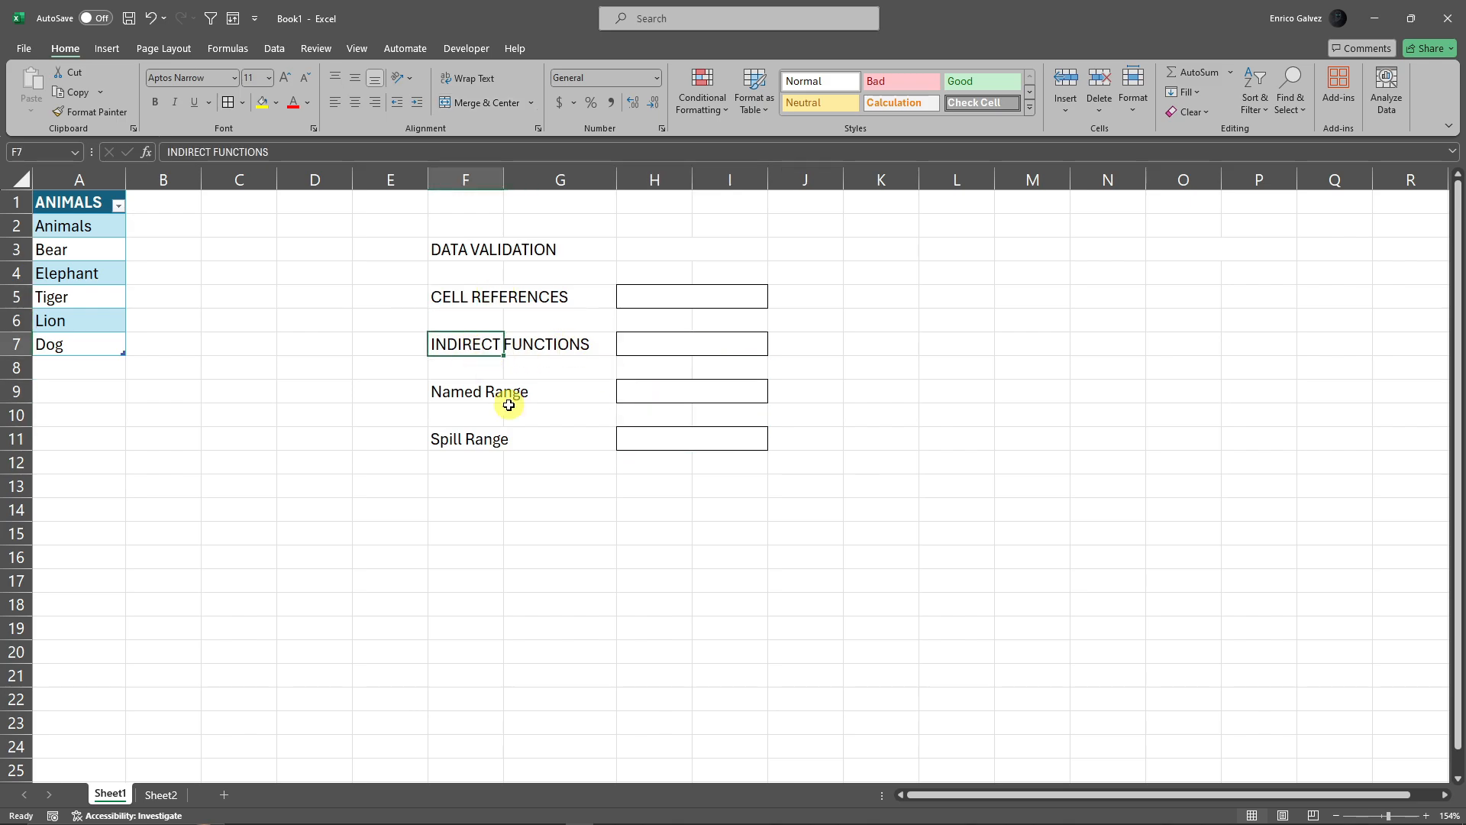
left_click(441, 393)
left_click(450, 440)
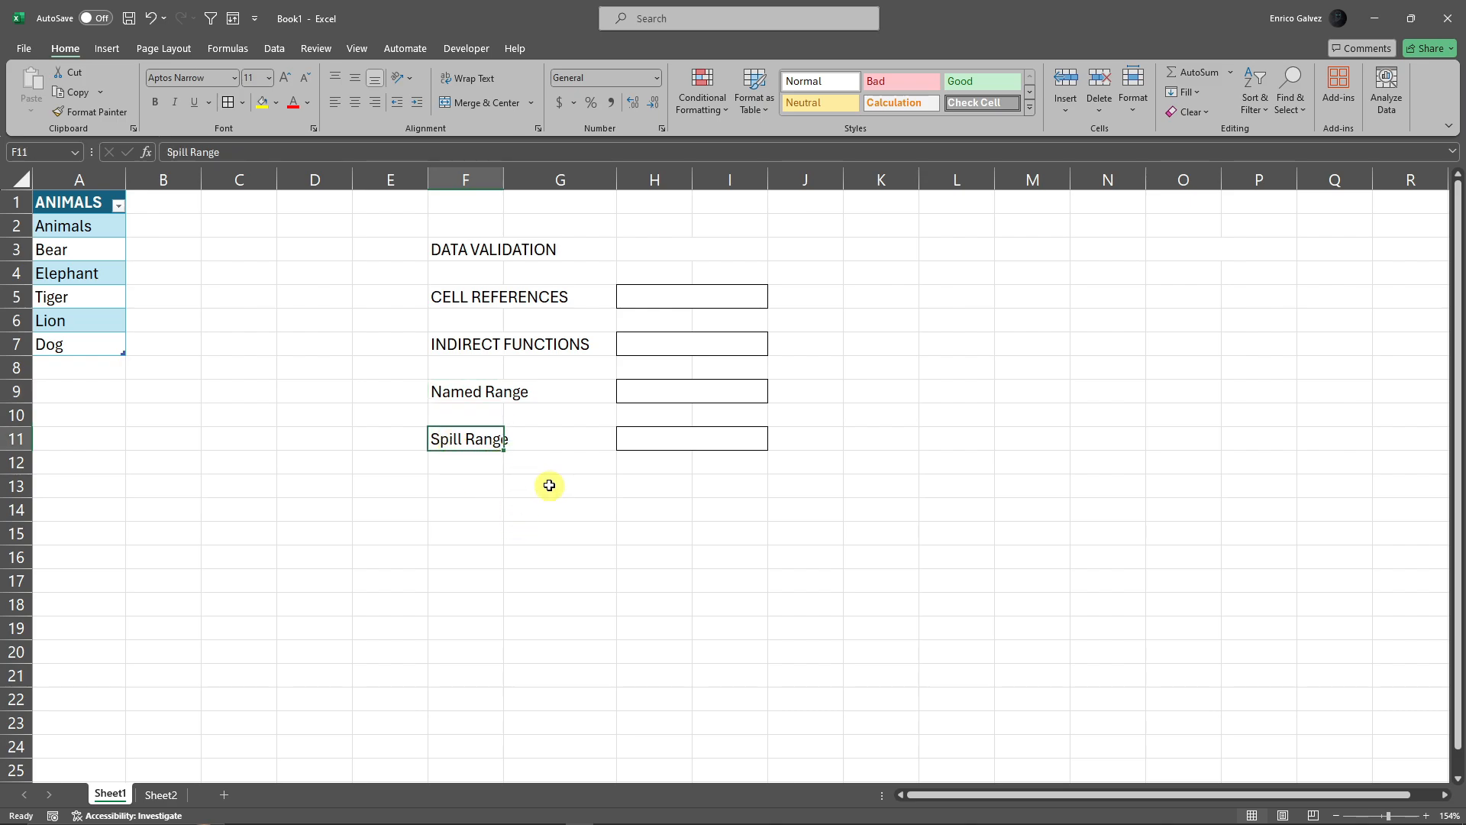
left_click(492, 250)
left_click(620, 549)
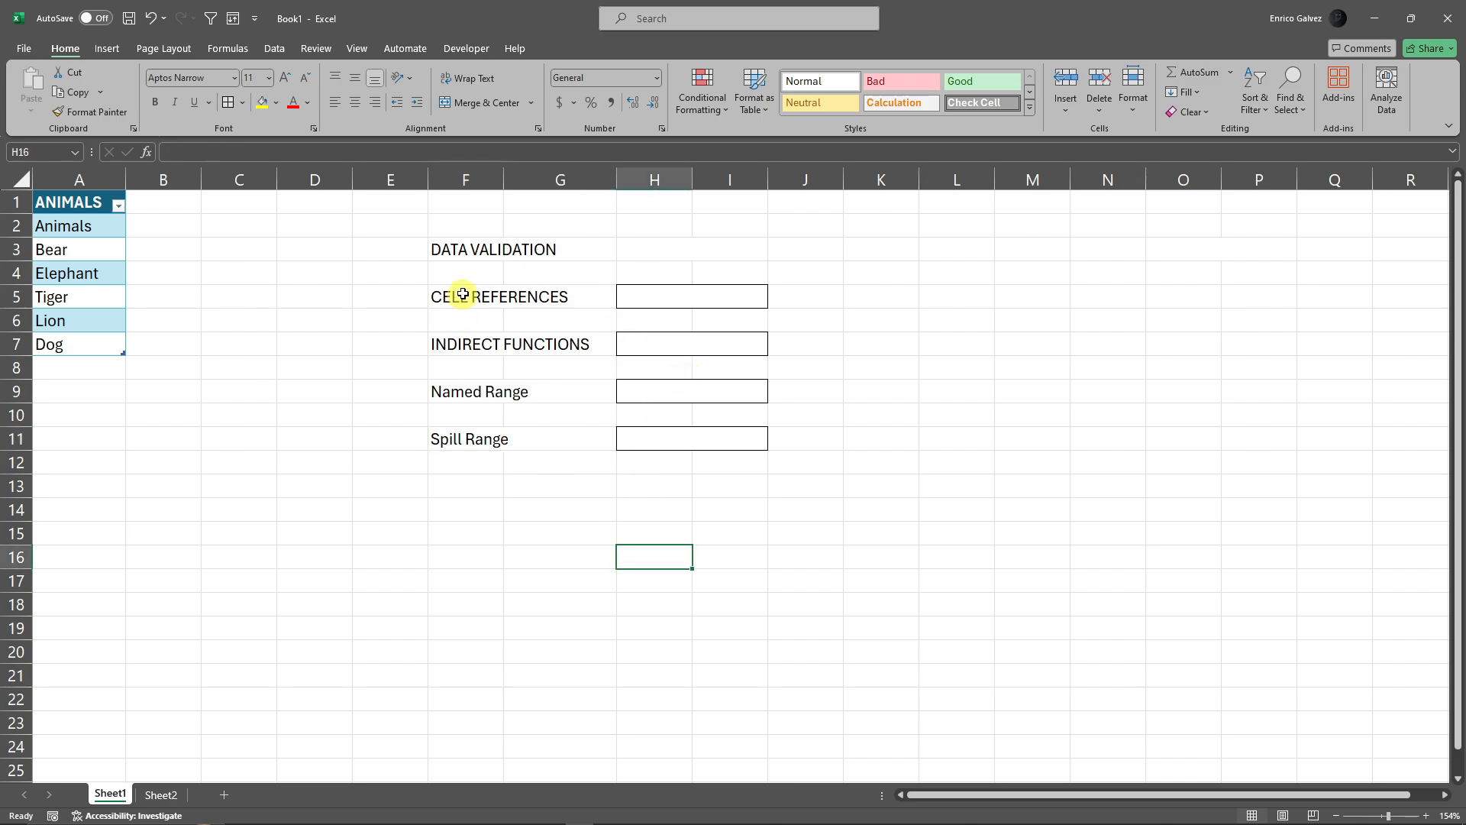
left_click(470, 298)
- Open the drop-down list in the CELL REFERENCES box, H5, and examine its options without choosing one
left_click(672, 294)
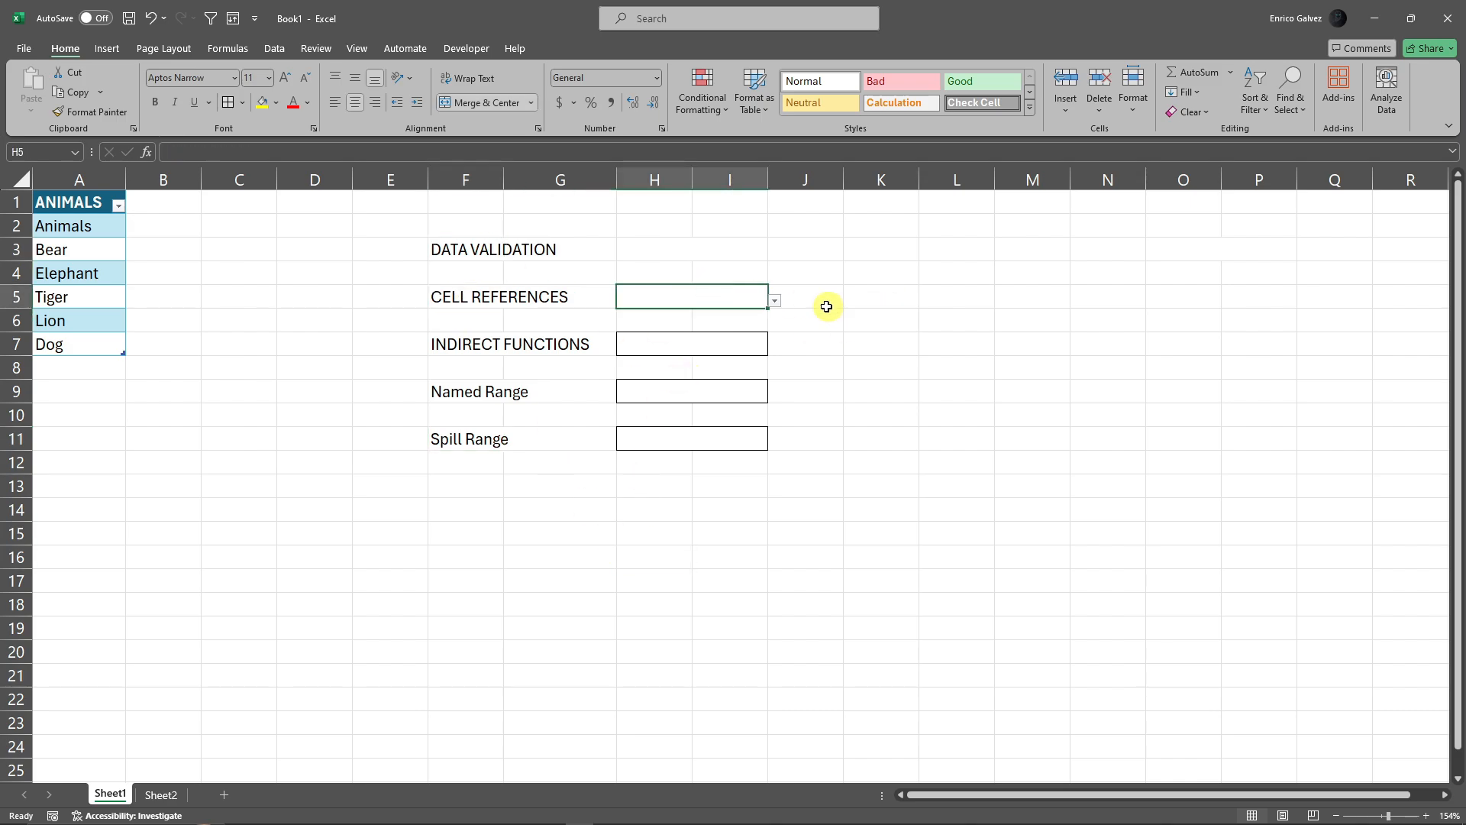
left_click(777, 301)
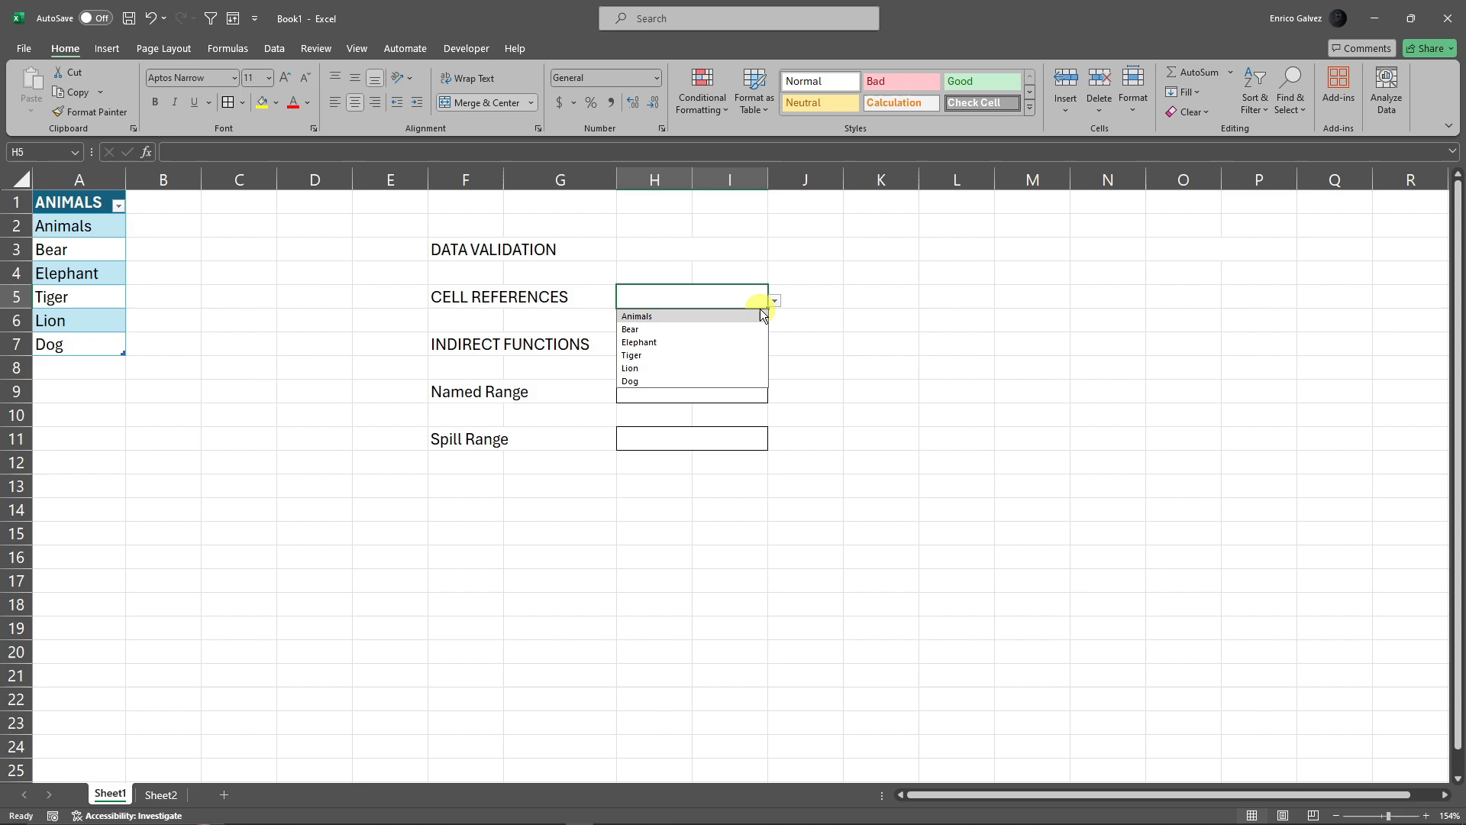
left_click(805, 290)
left_click(730, 299)
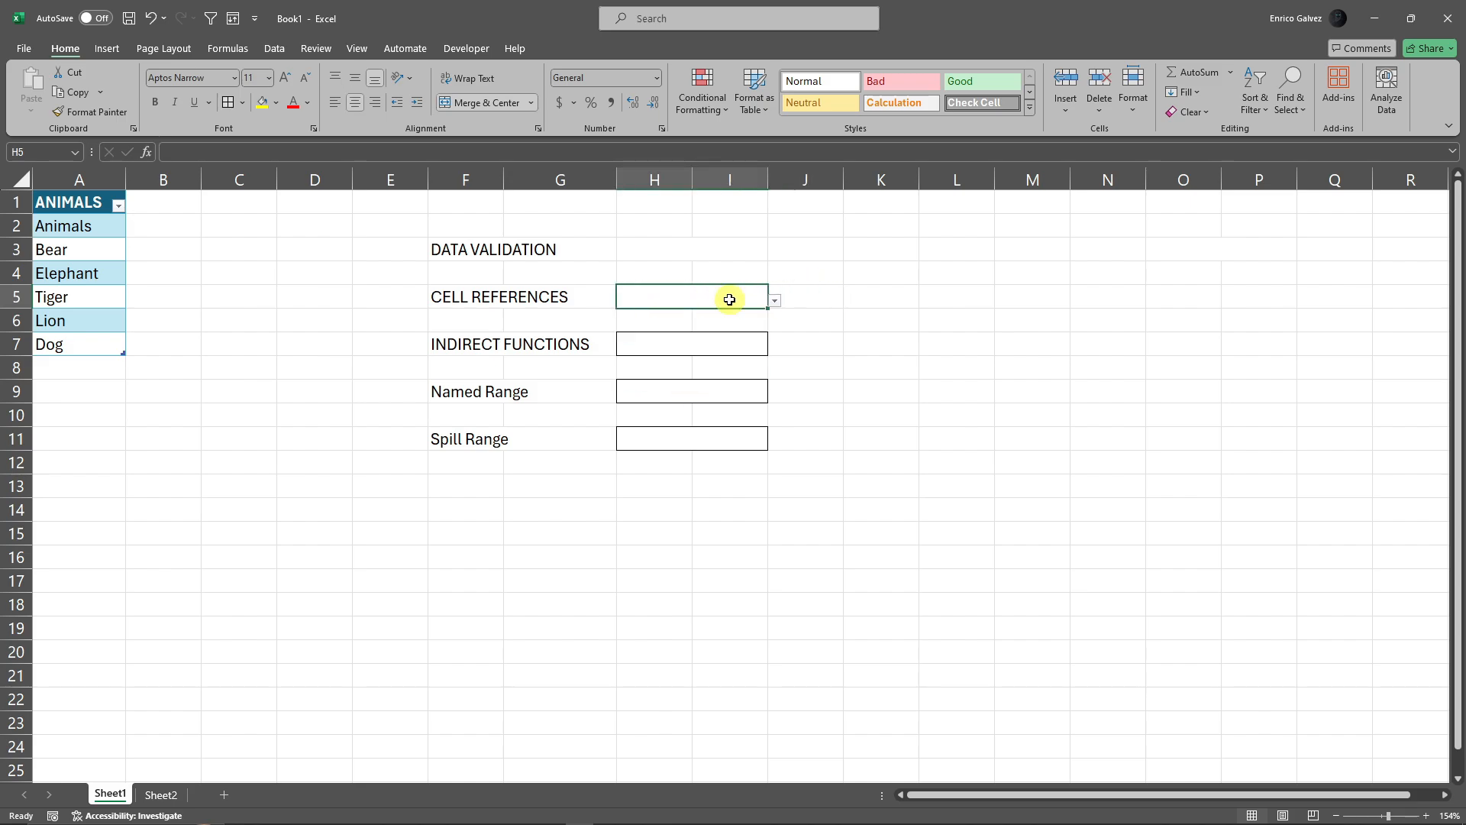
left_click(773, 301)
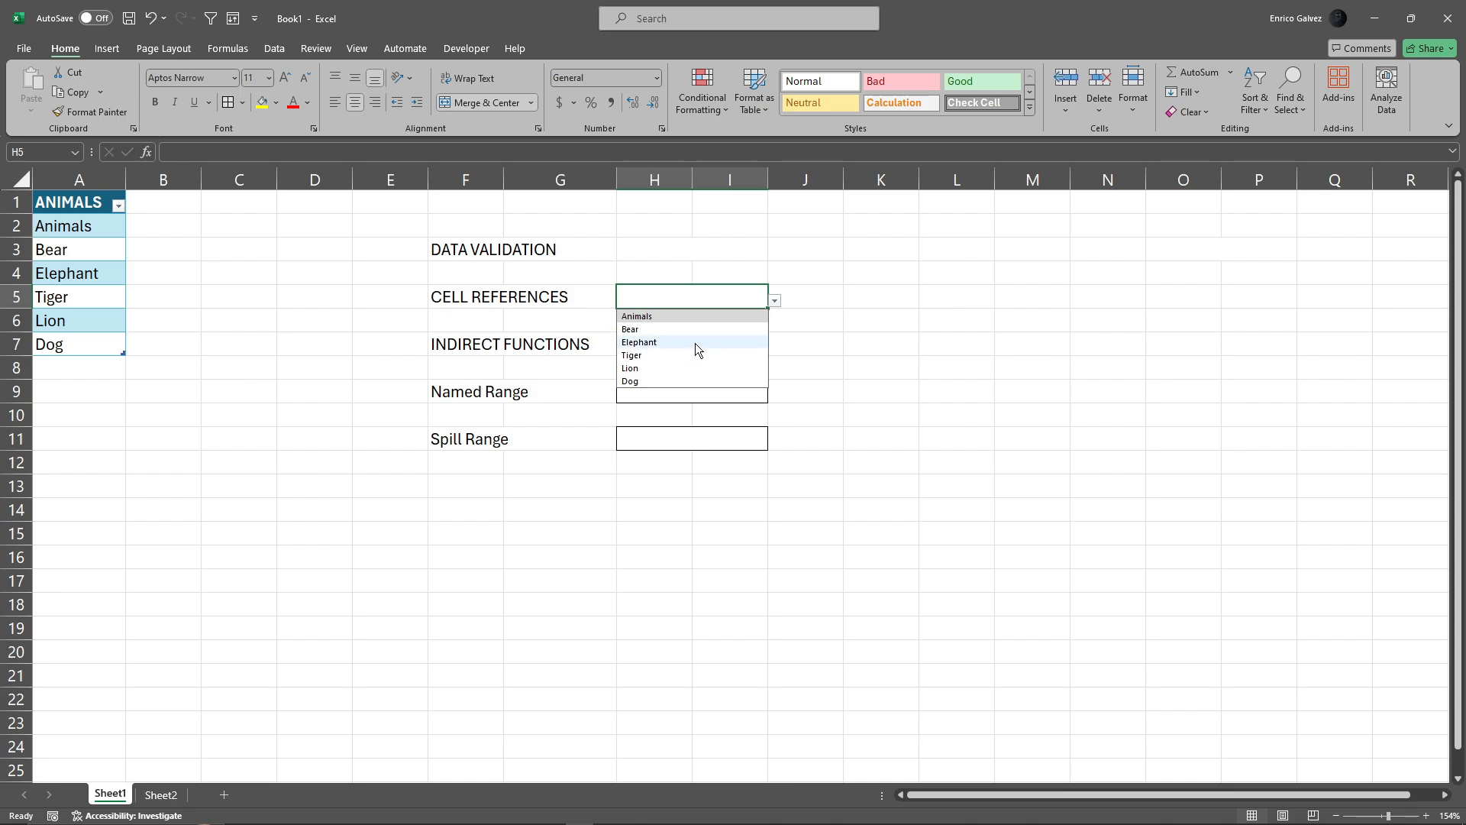
left_click(856, 321)
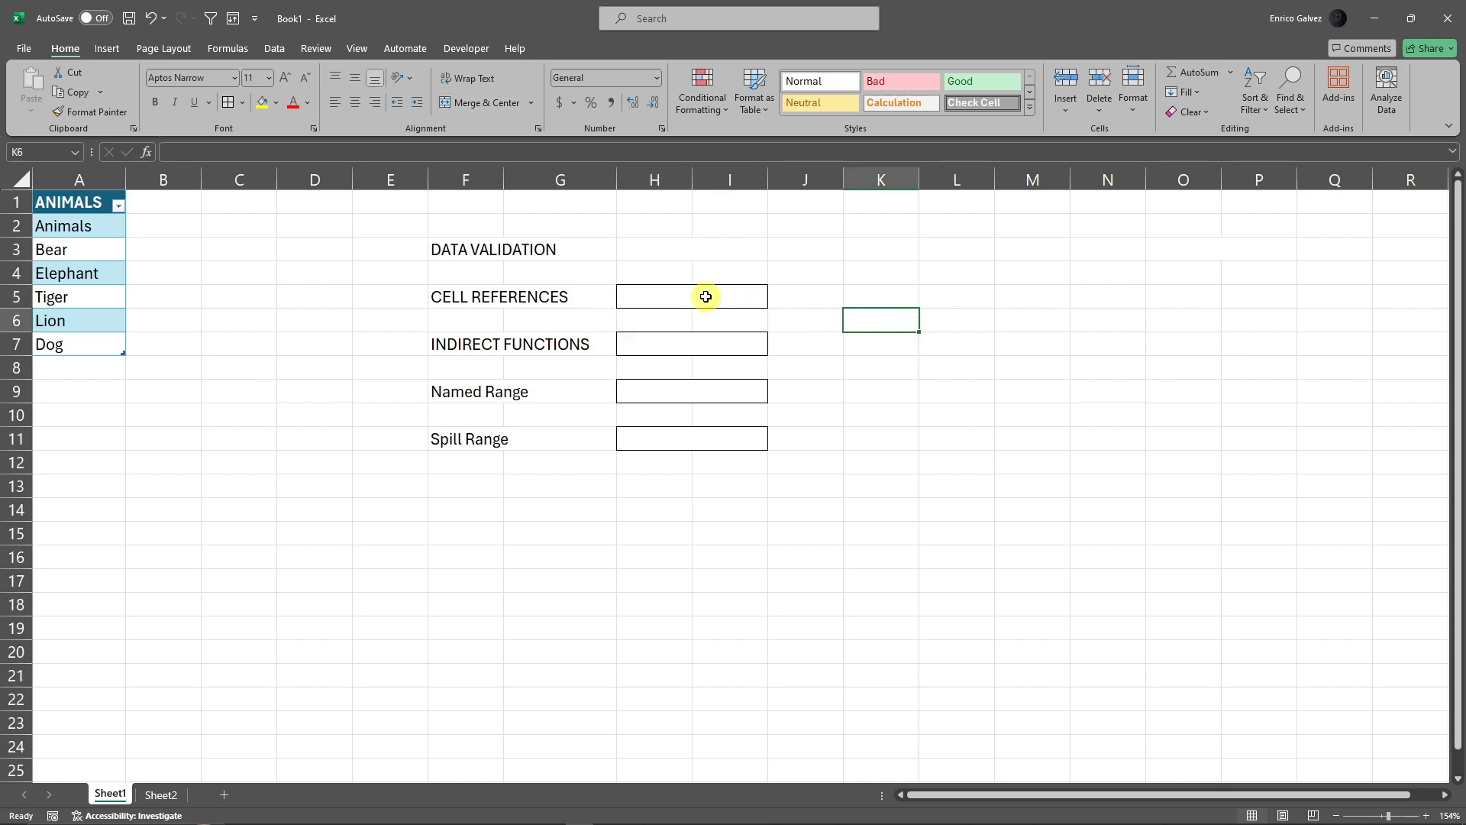
- Edit the data validation of the CELL REFERENCES box, H5, clearing the list source and reselecting cells A2:A7 of the animals table
left_click(705, 296)
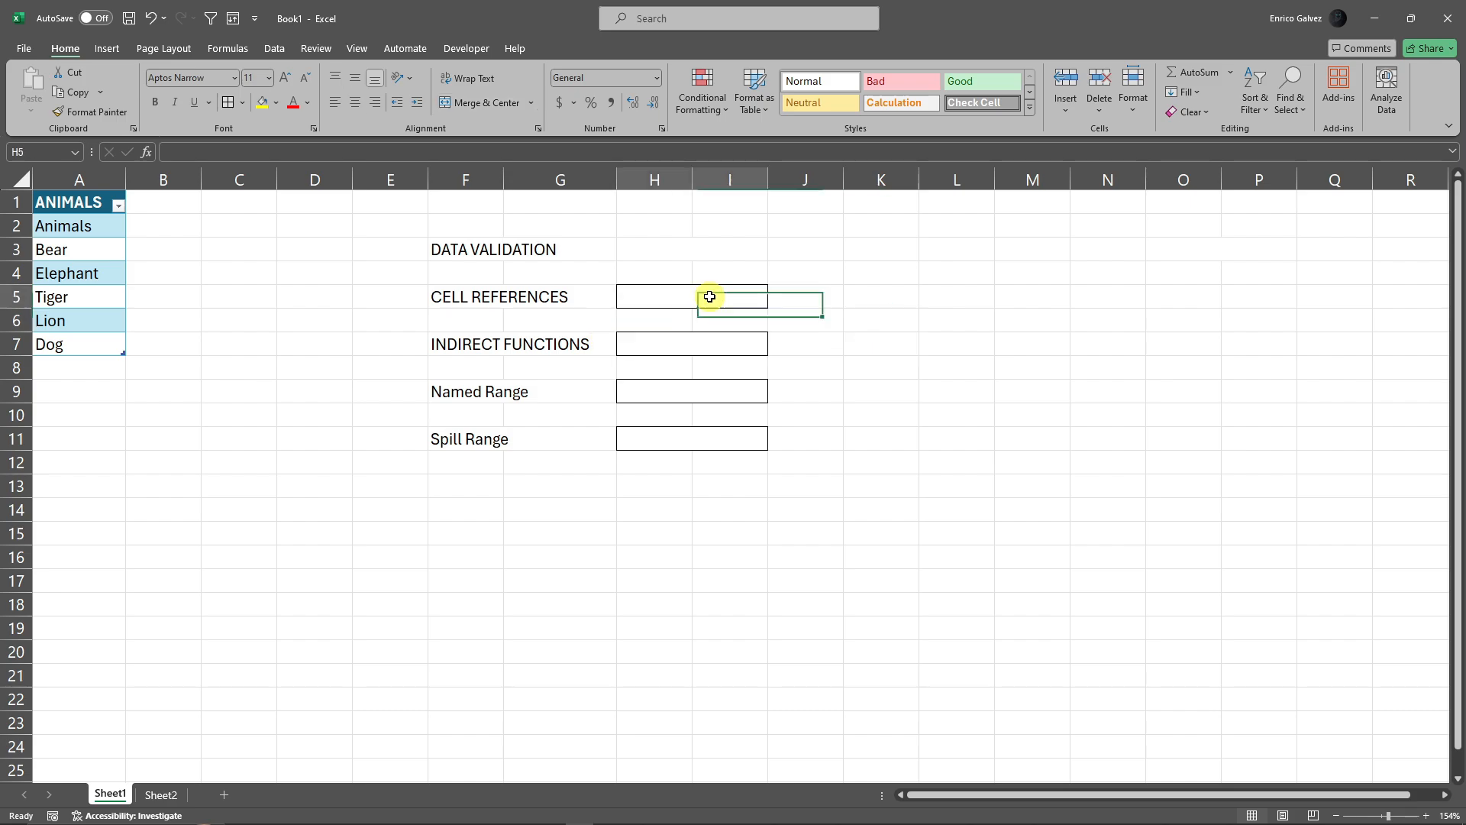
left_click(276, 48)
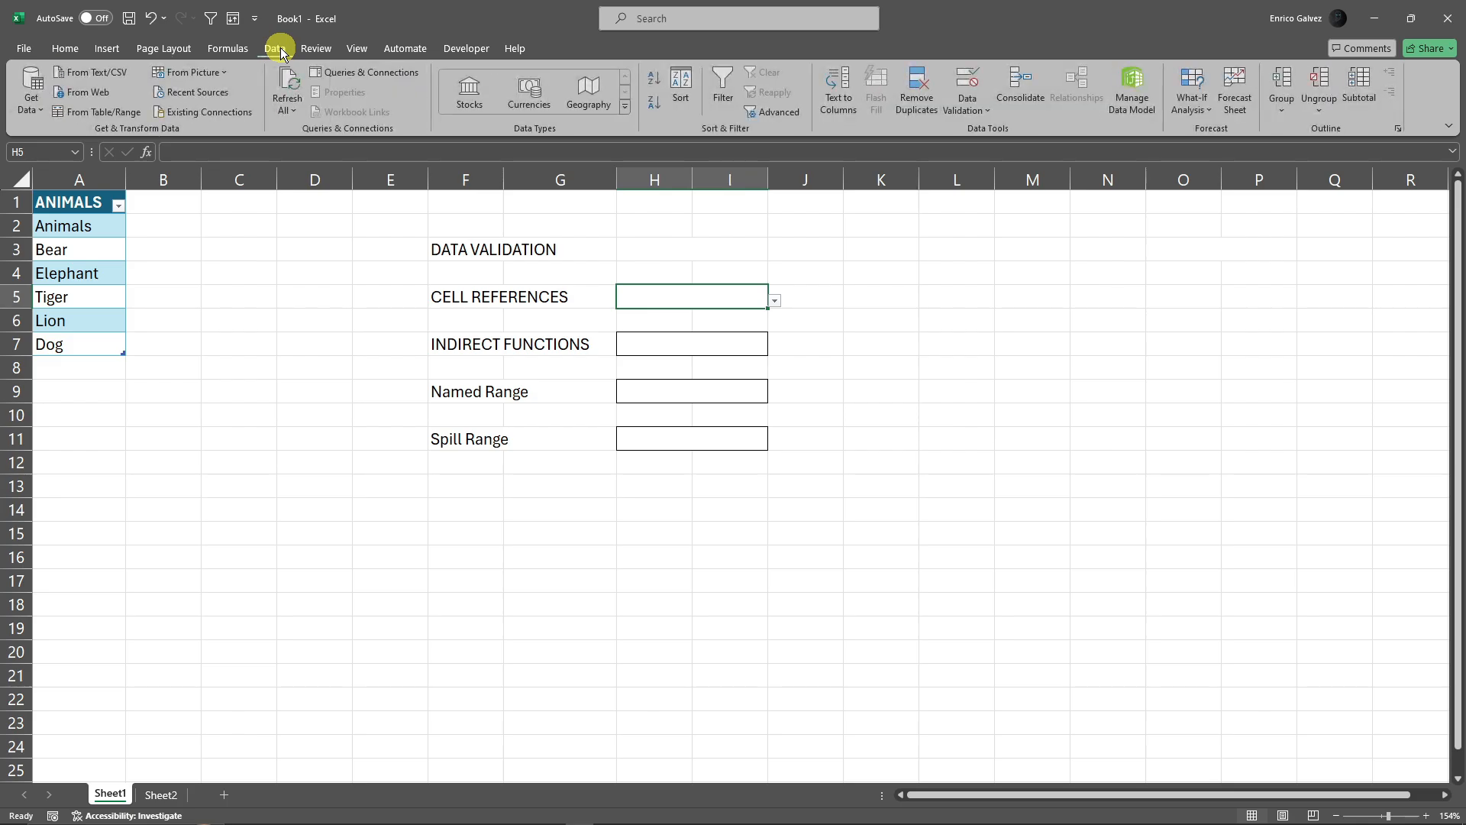
left_click(983, 107)
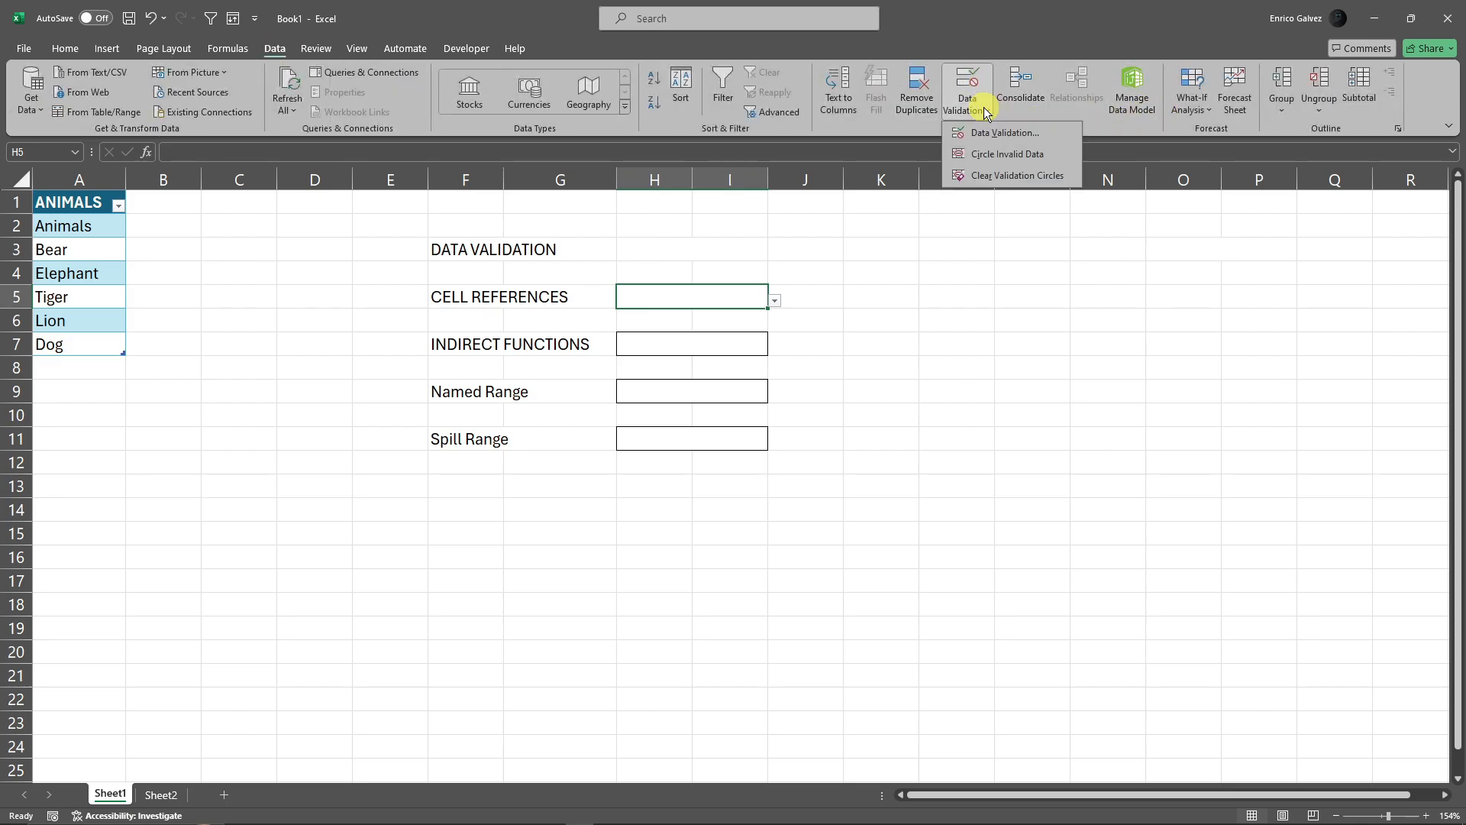
left_click(1000, 134)
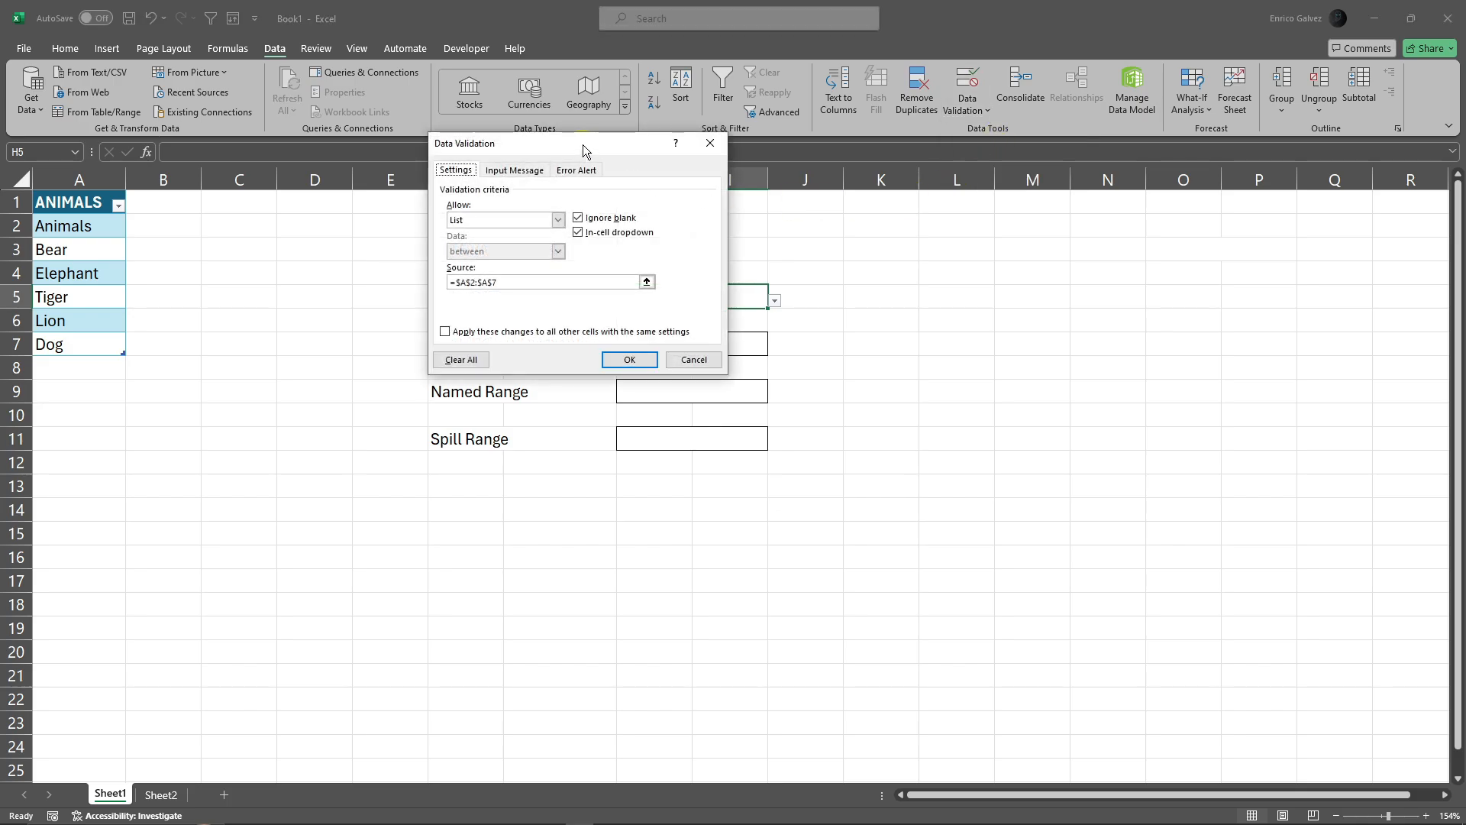
left_click_drag(583, 144, 950, 236)
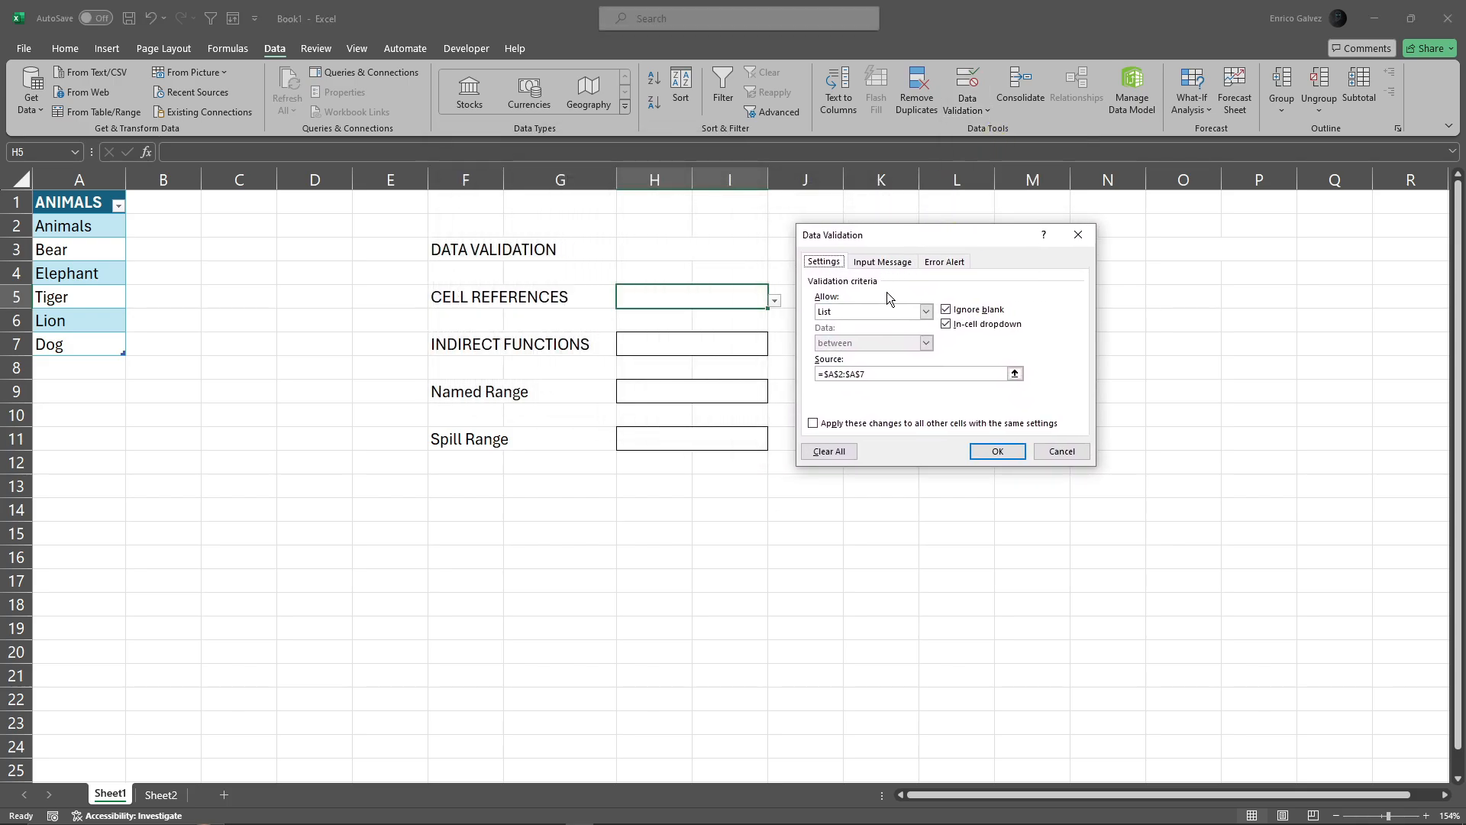
left_click(910, 373)
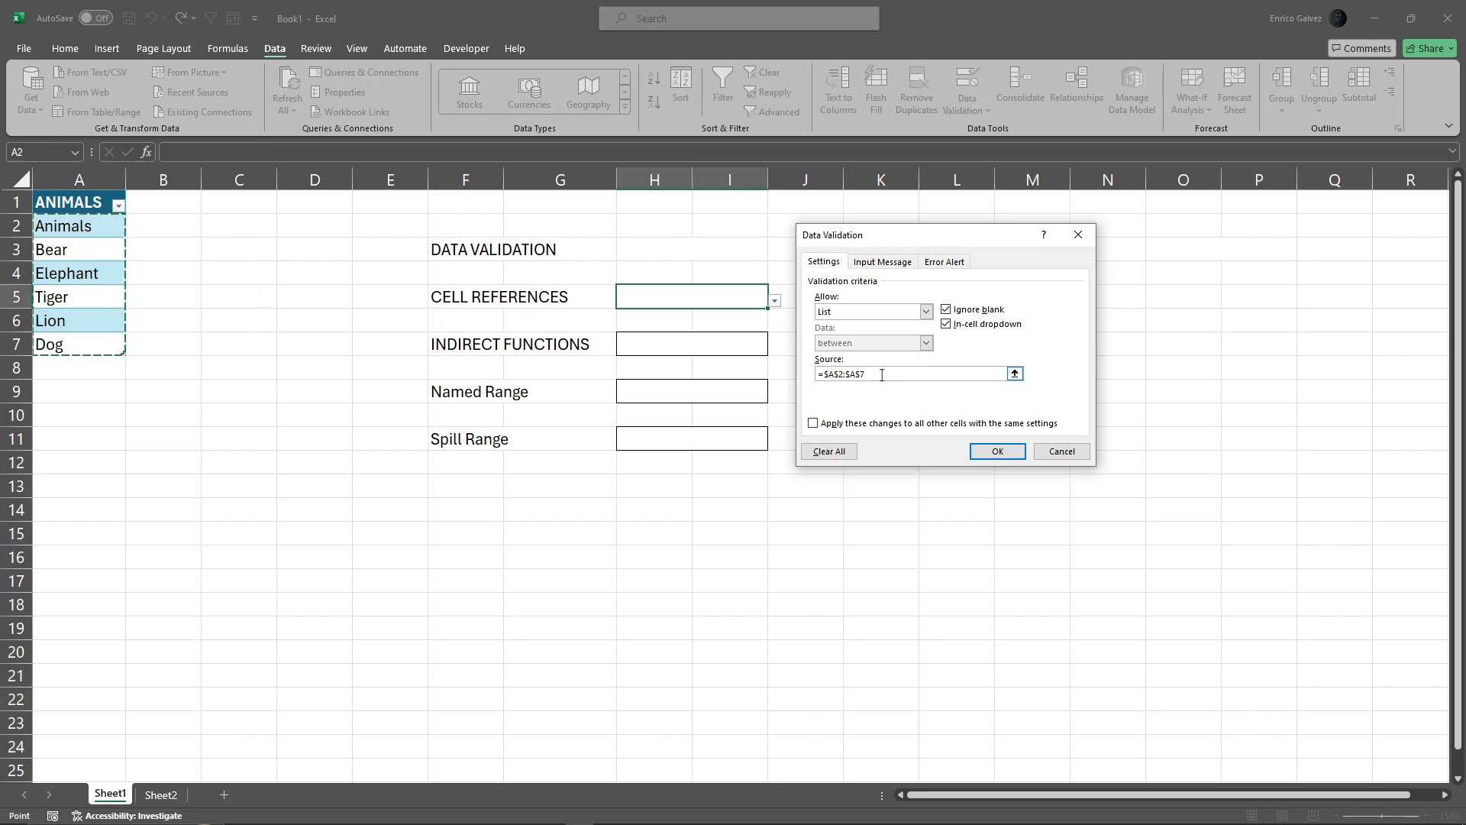
left_click_drag(908, 372, 733, 369)
key("BackSpace")
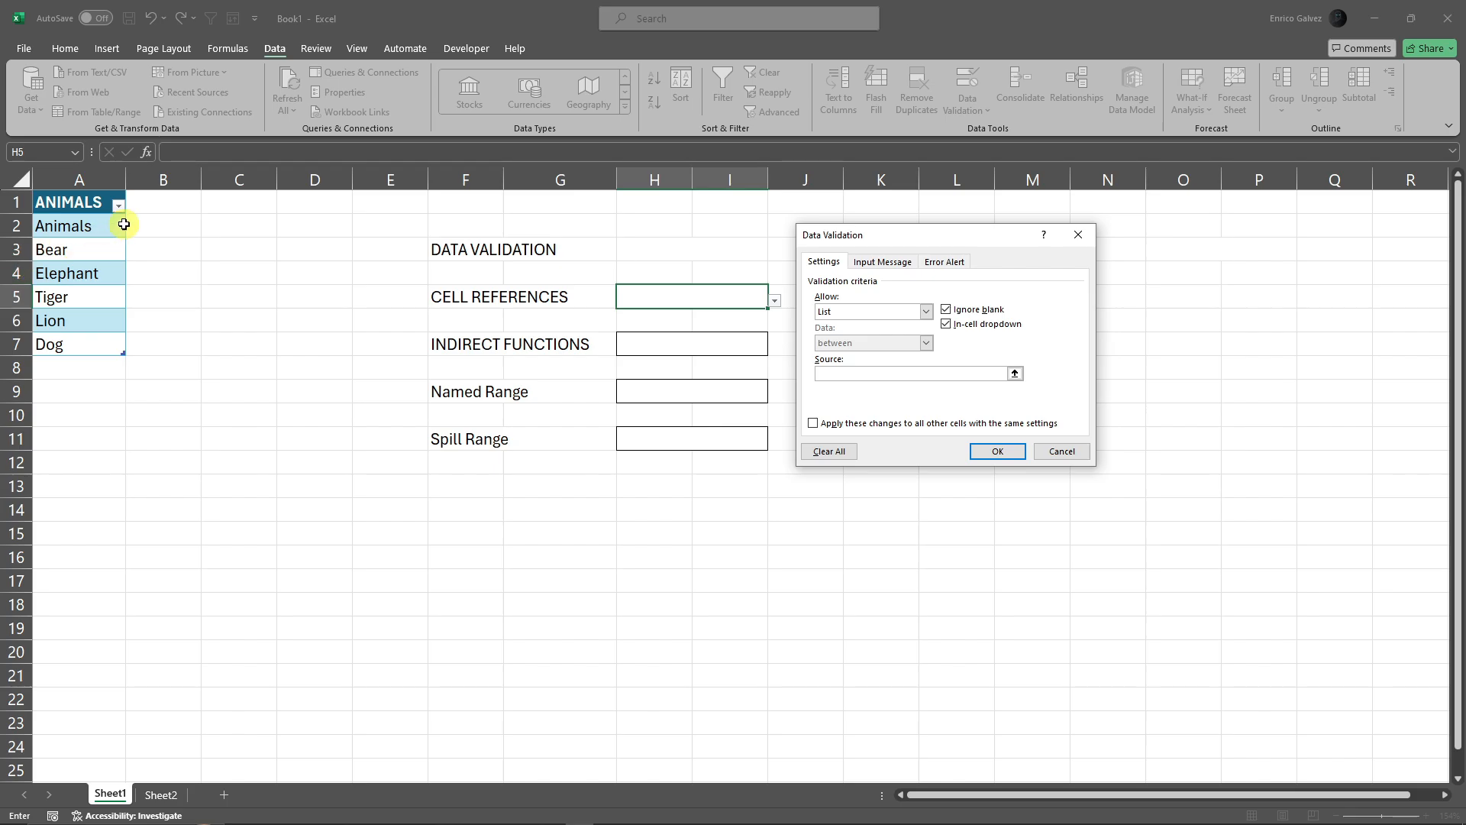
left_click_drag(88, 224, 91, 347)
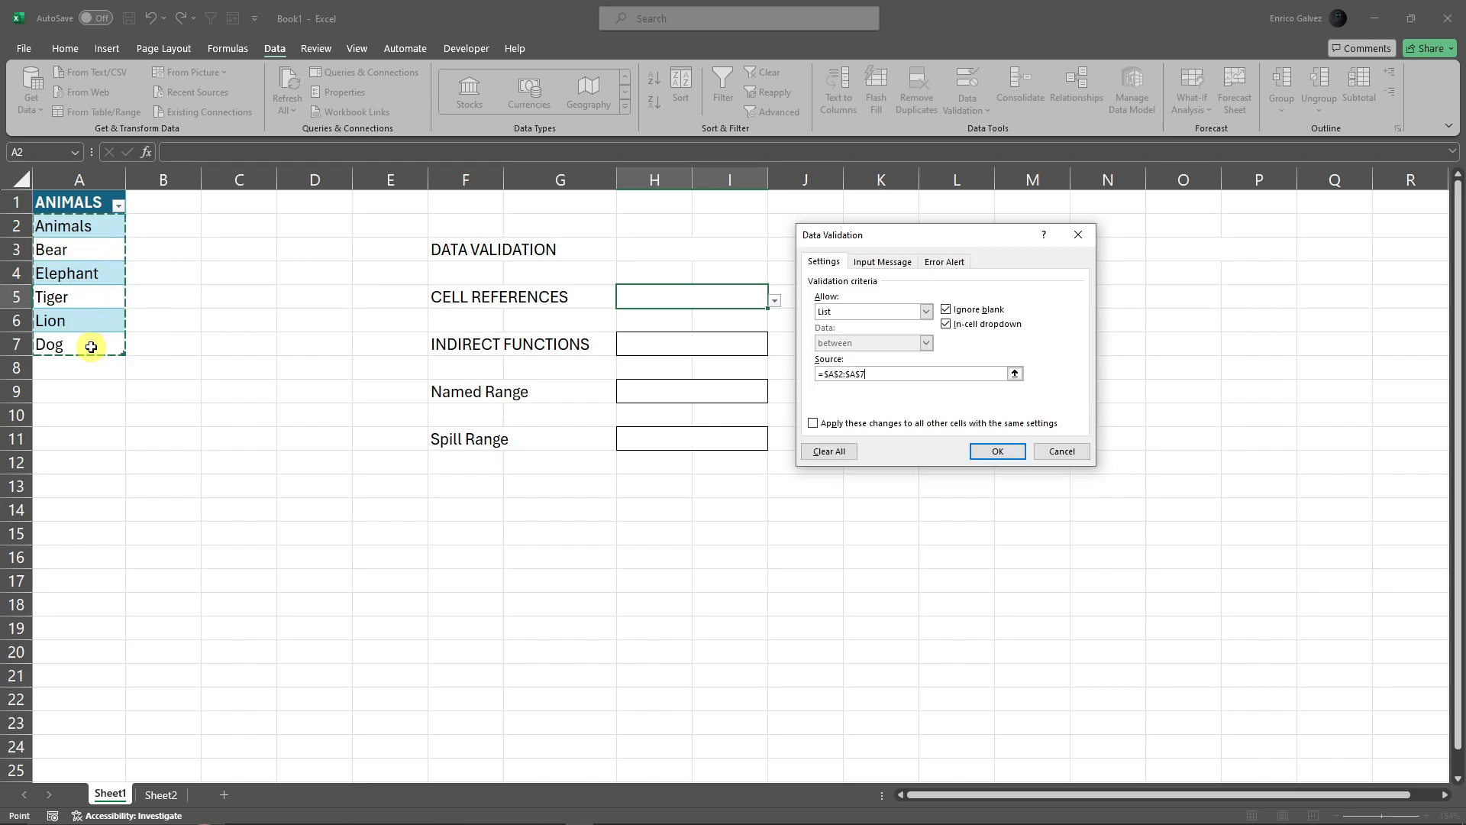
left_click(998, 450)
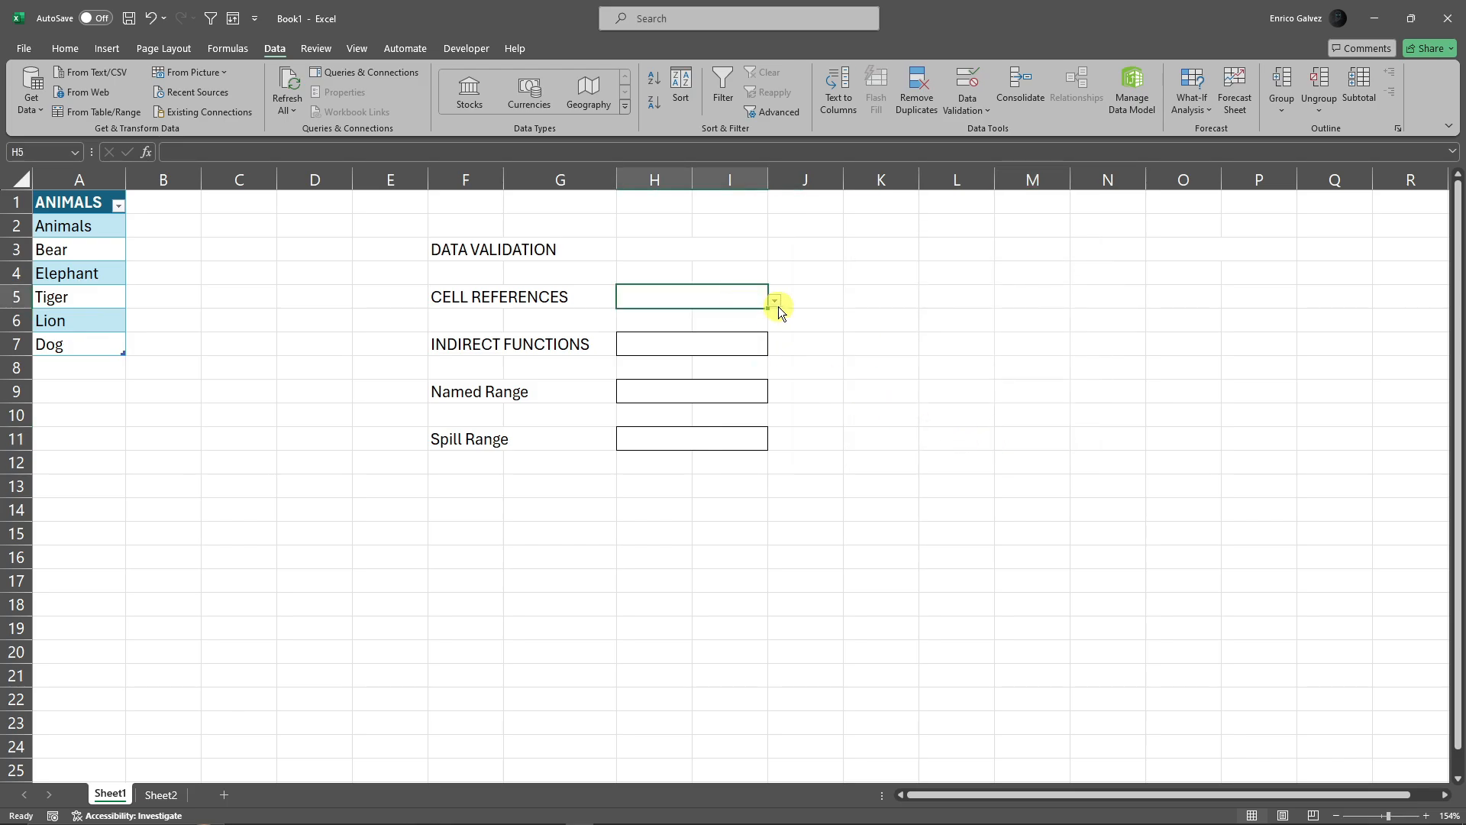
- Test the drop-down in H5 by choosing Bear and then Animals
left_click(775, 301)
left_click(693, 329)
left_click(774, 300)
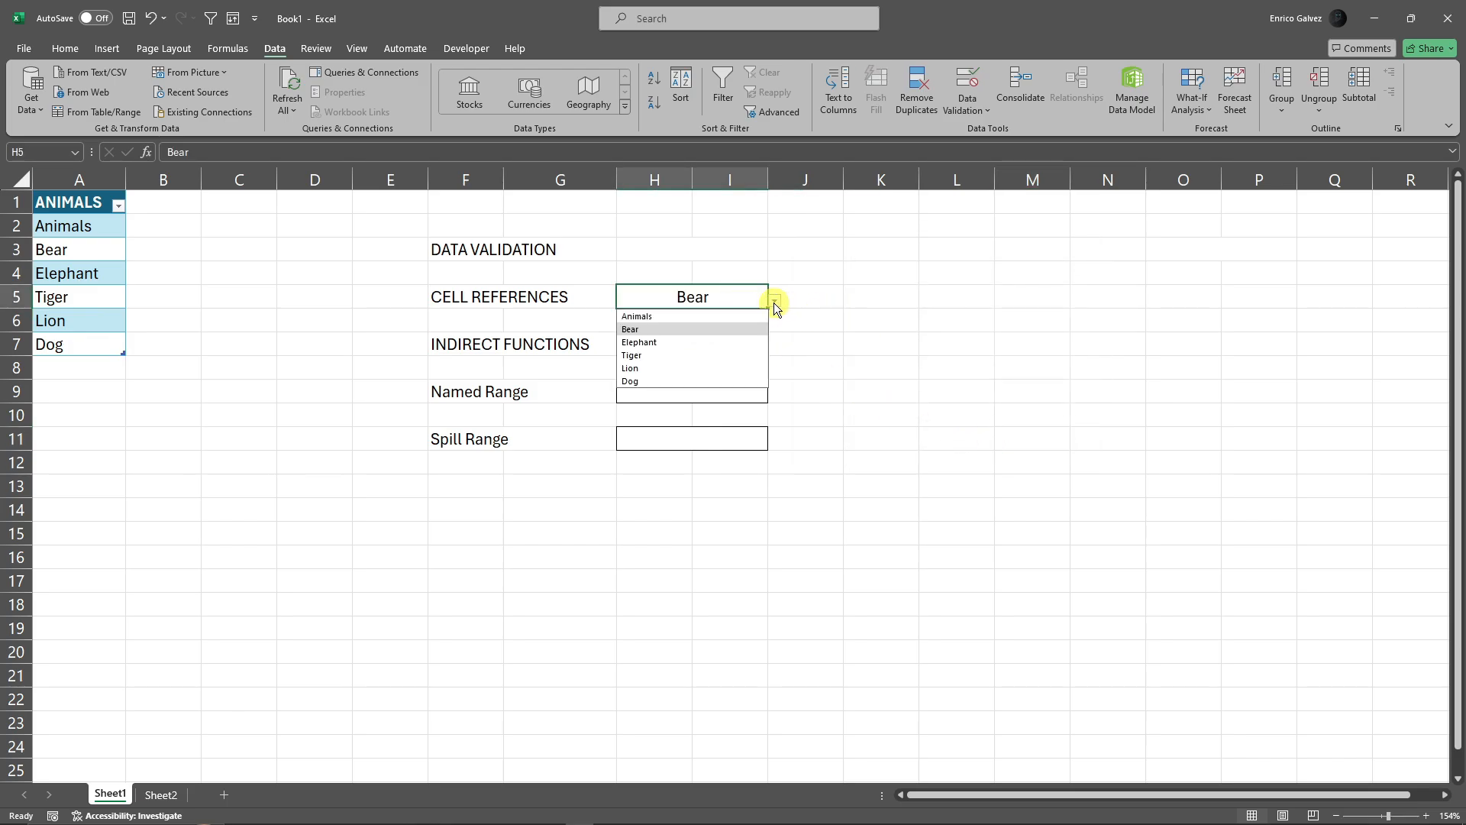
left_click(704, 316)
left_click(821, 296)
- Add Cat to the end of the animals table in cell A8
left_click(121, 366)
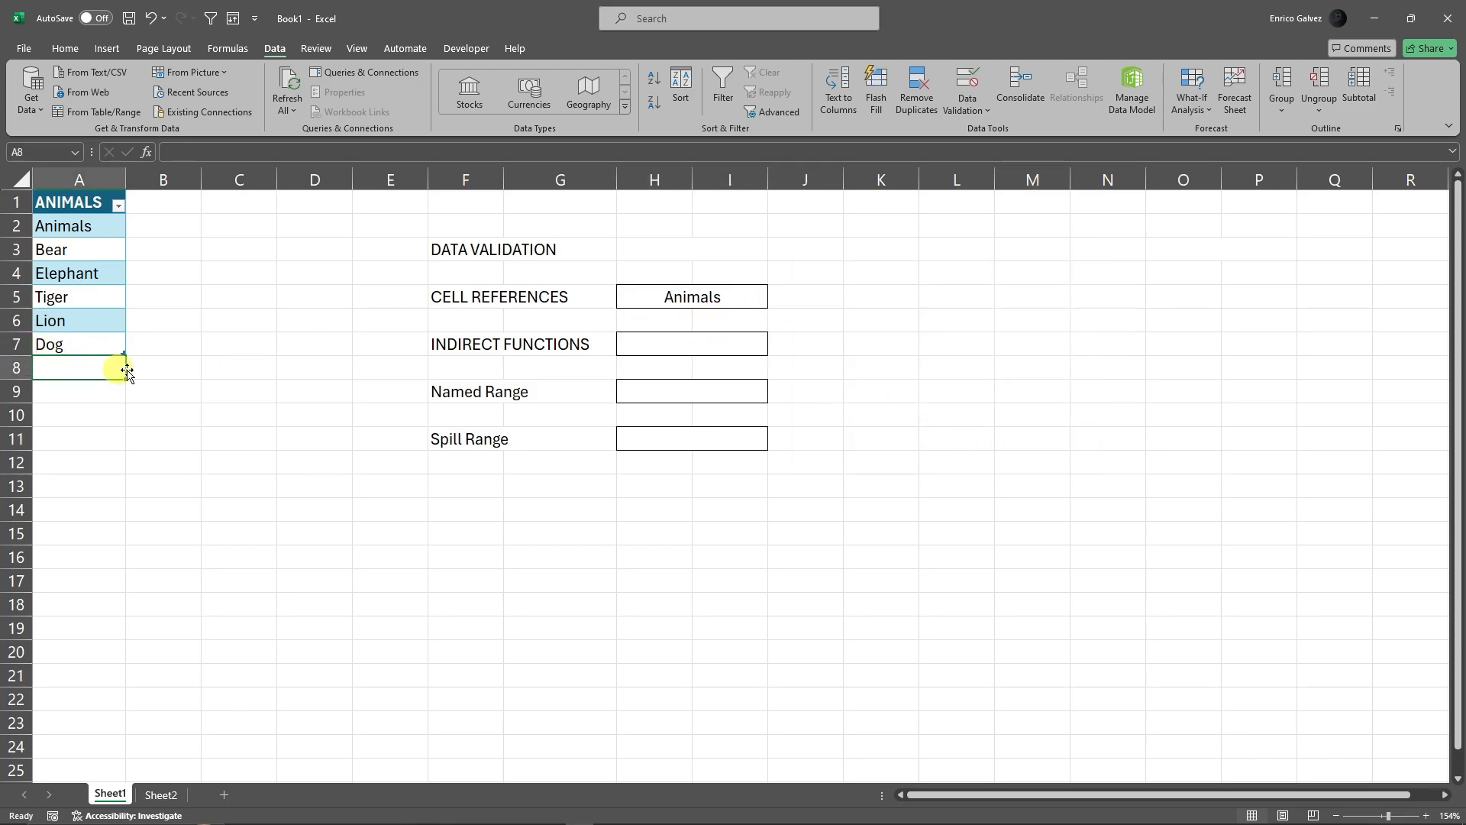
type("Cat")
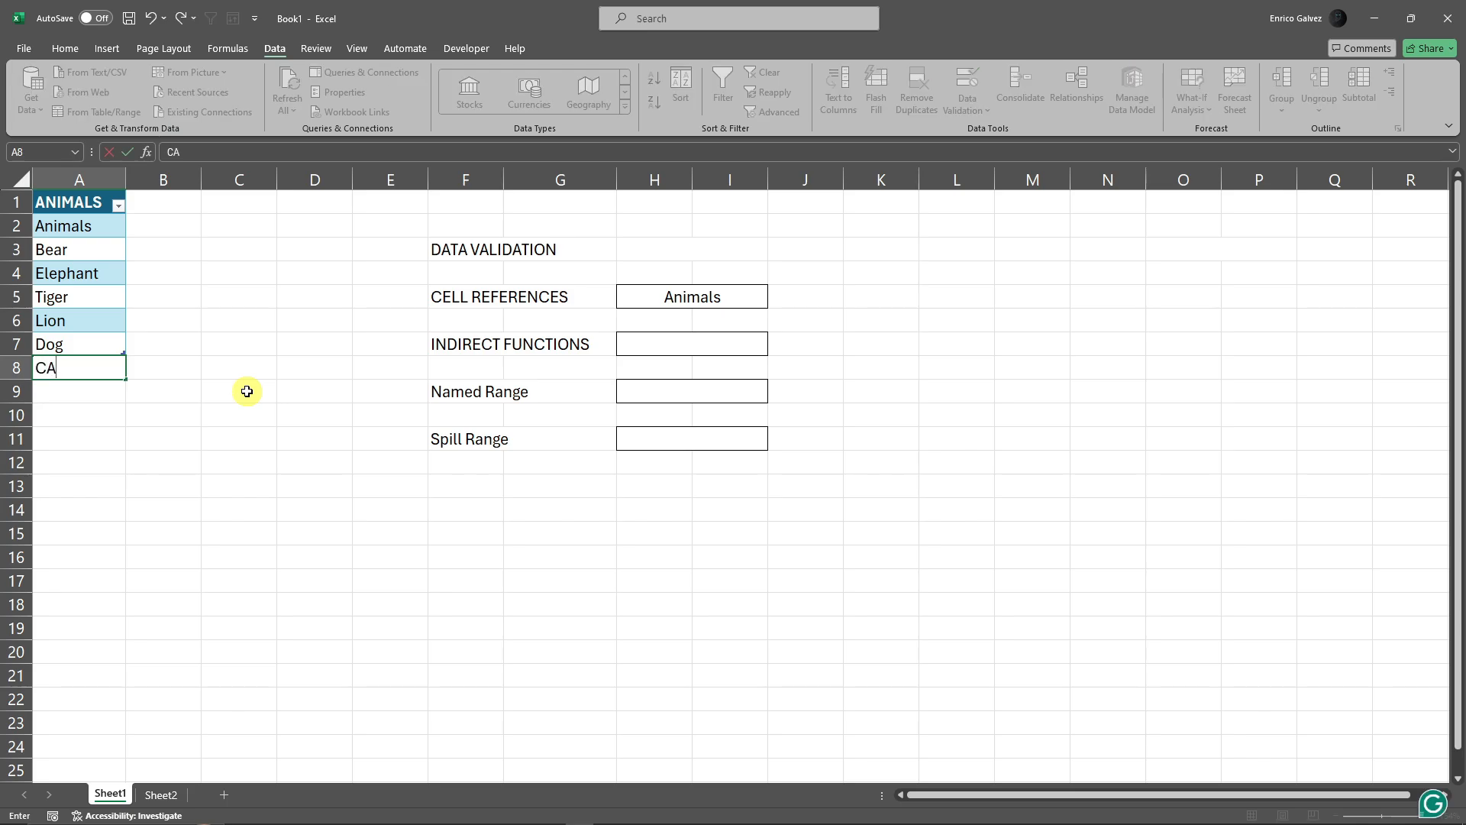
key("Return")
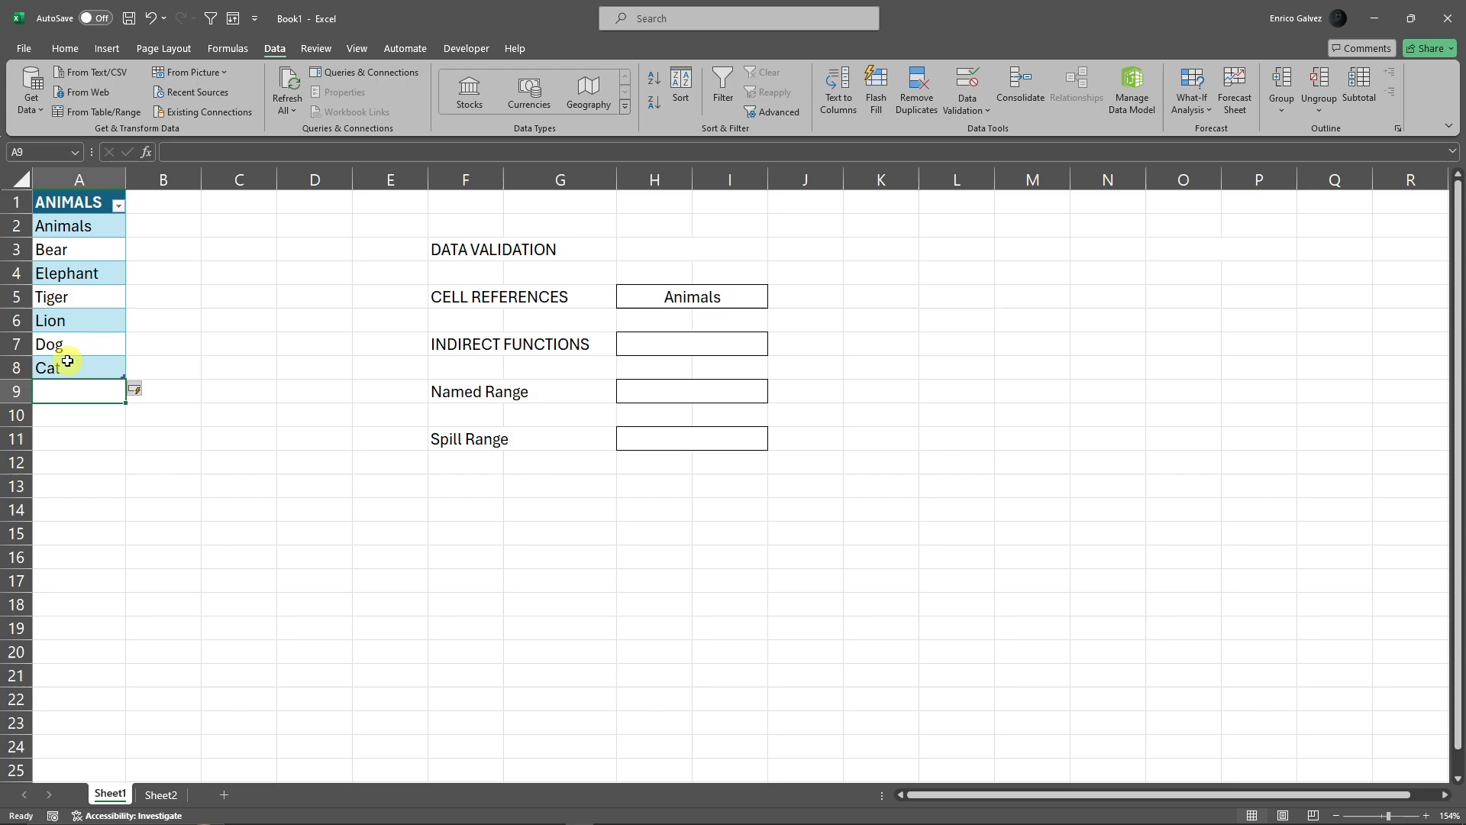
- Choose Cat from the drop-down list in the CELL REFERENCES box, H5
left_click(753, 302)
left_click(774, 300)
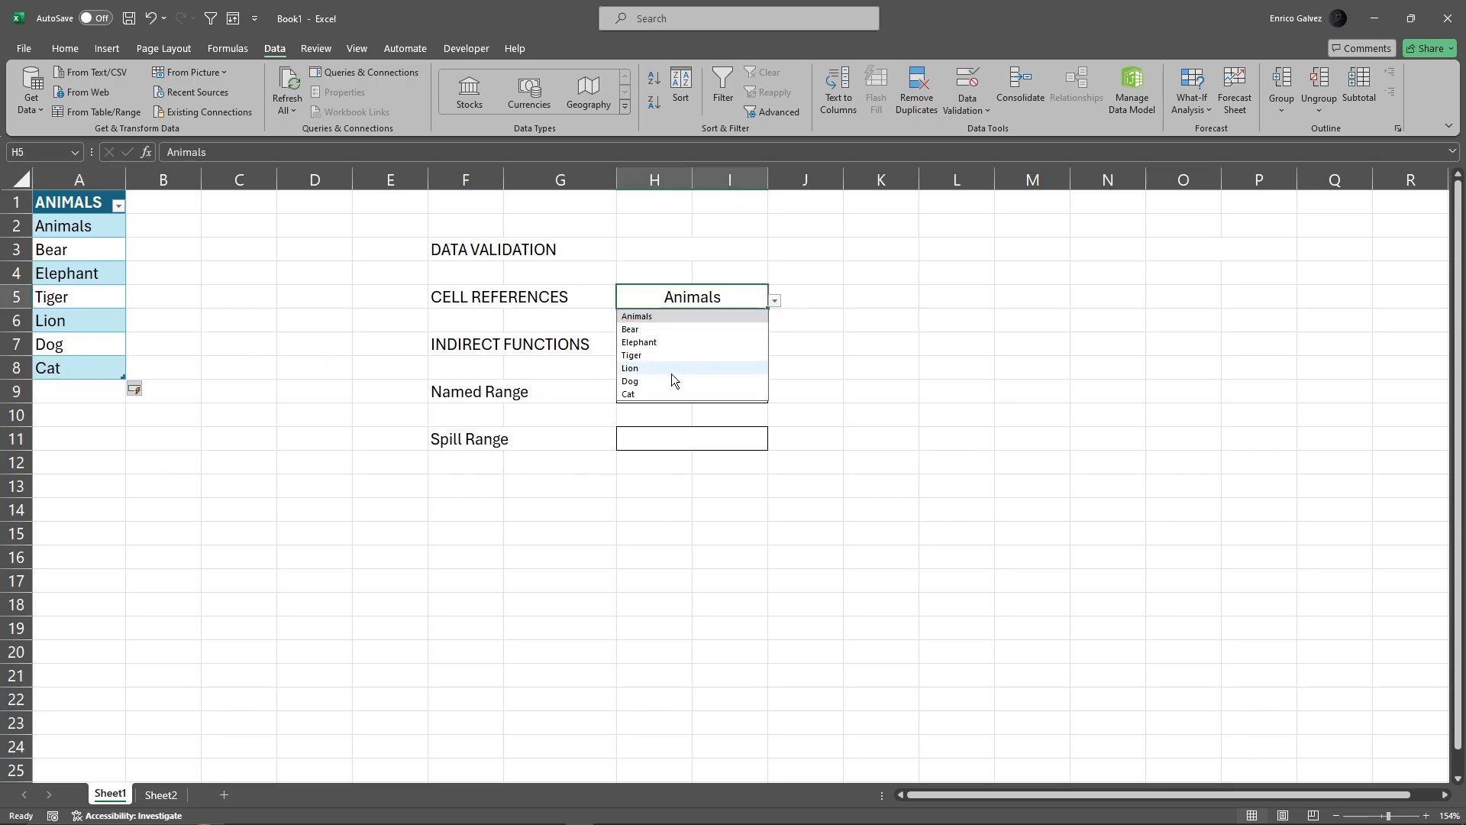
left_click(664, 394)
left_click(828, 328)
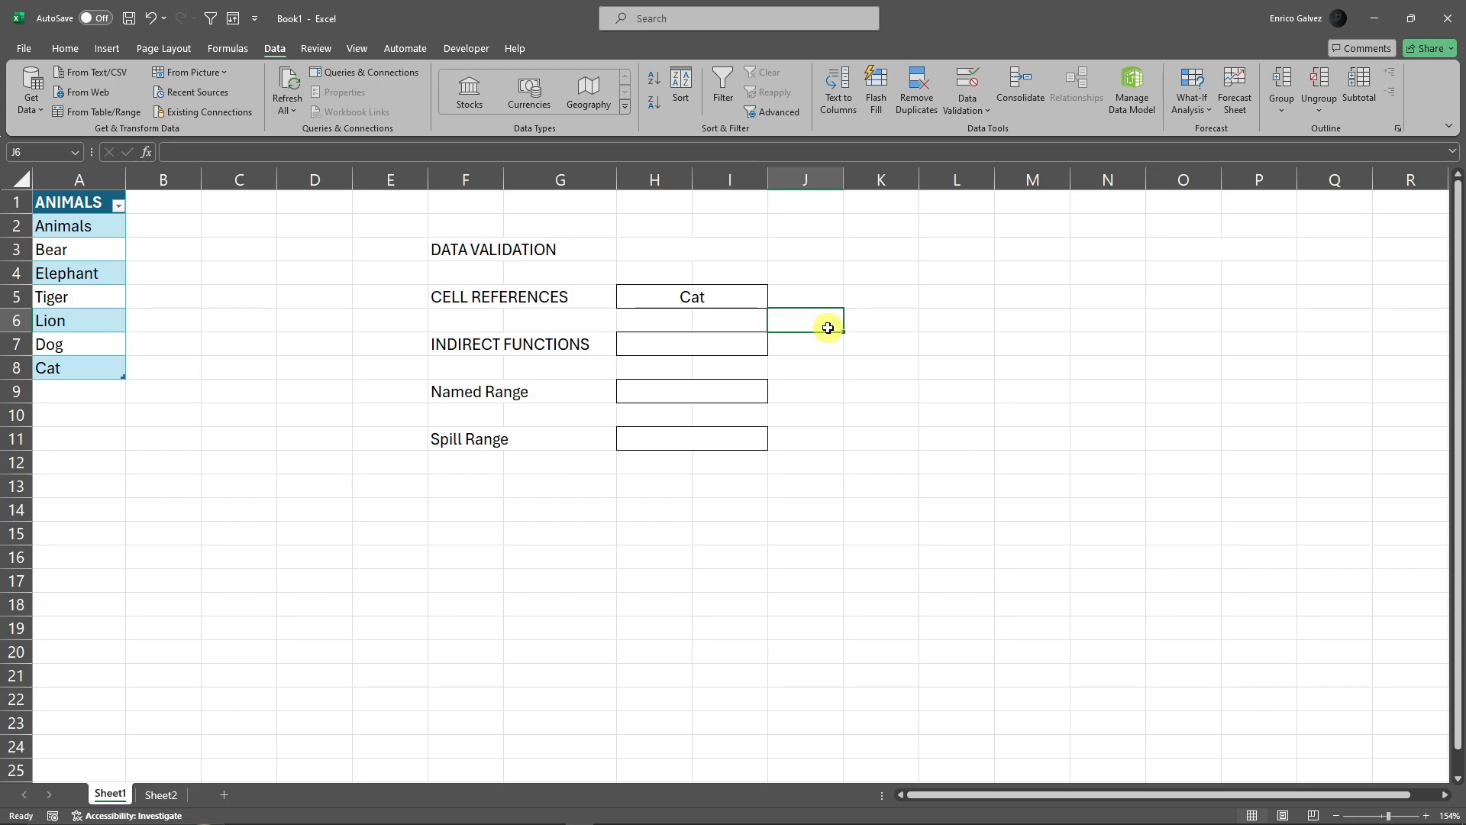
left_click(527, 296)
left_click(475, 298)
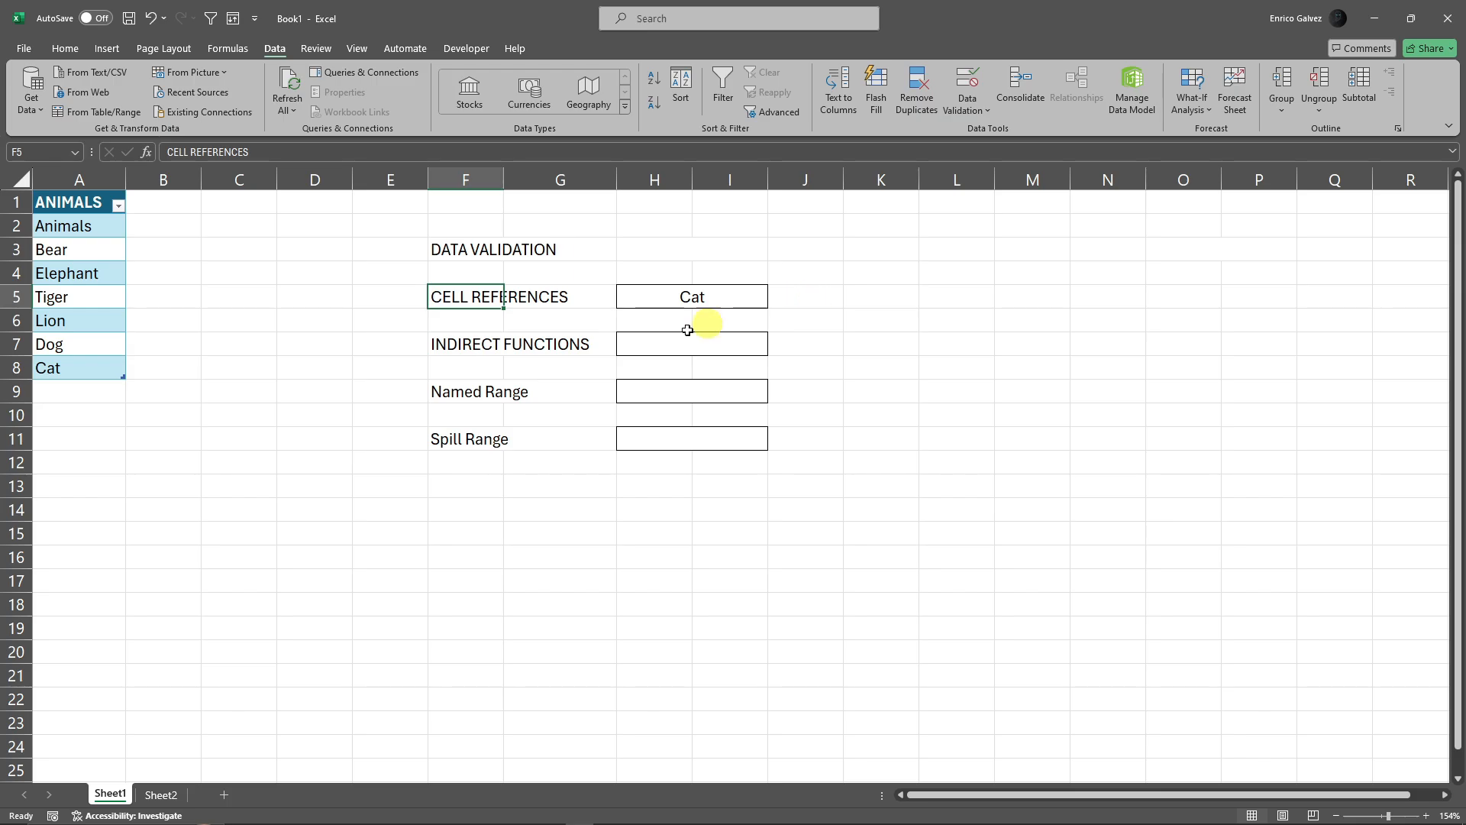
- On Sheet2, open data validation for cell F6 in the CELL REFERENCES row and allow a List
left_click(160, 795)
left_click(329, 389)
left_click(161, 266)
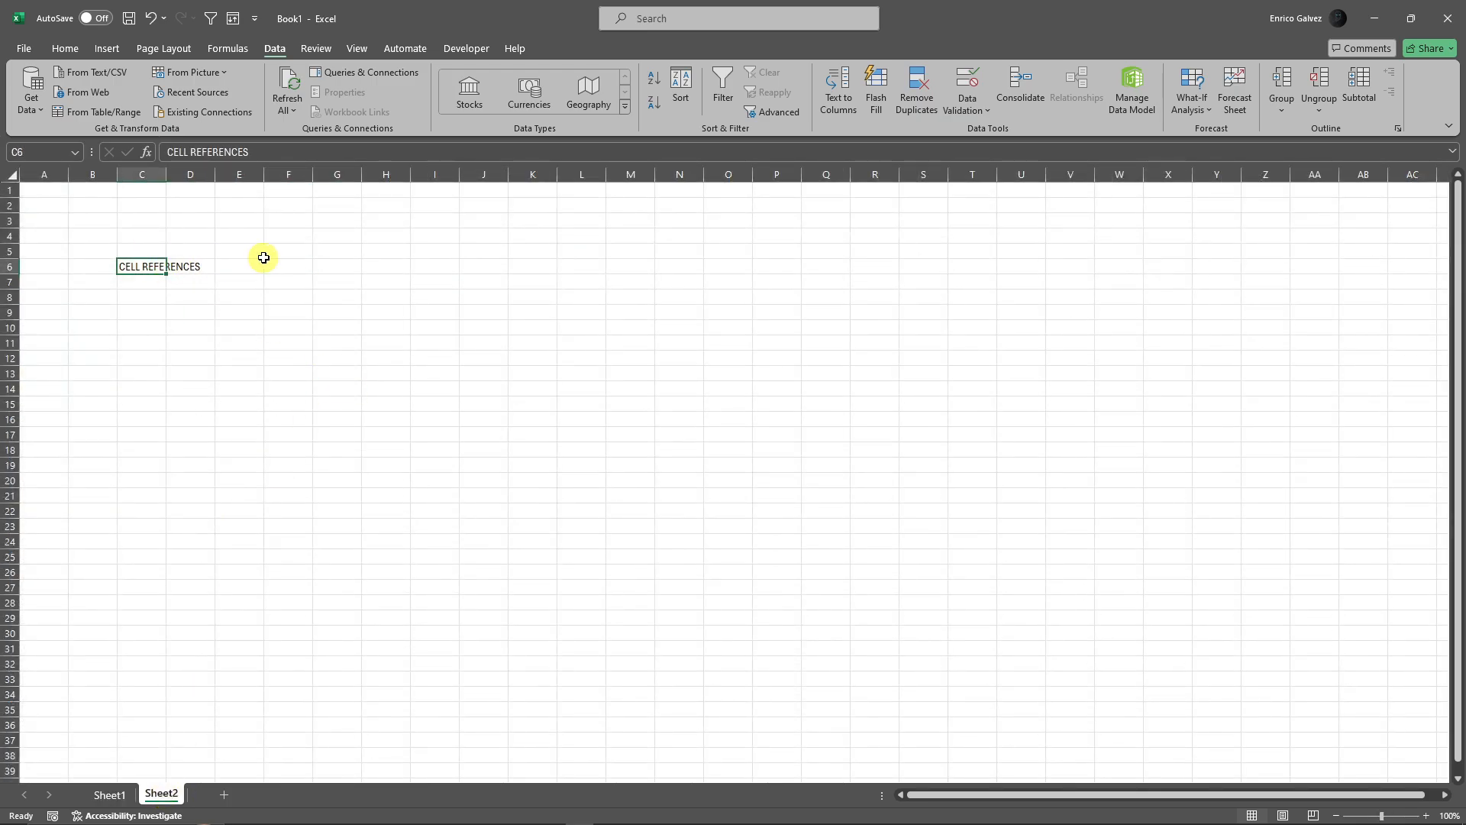
left_click(269, 263)
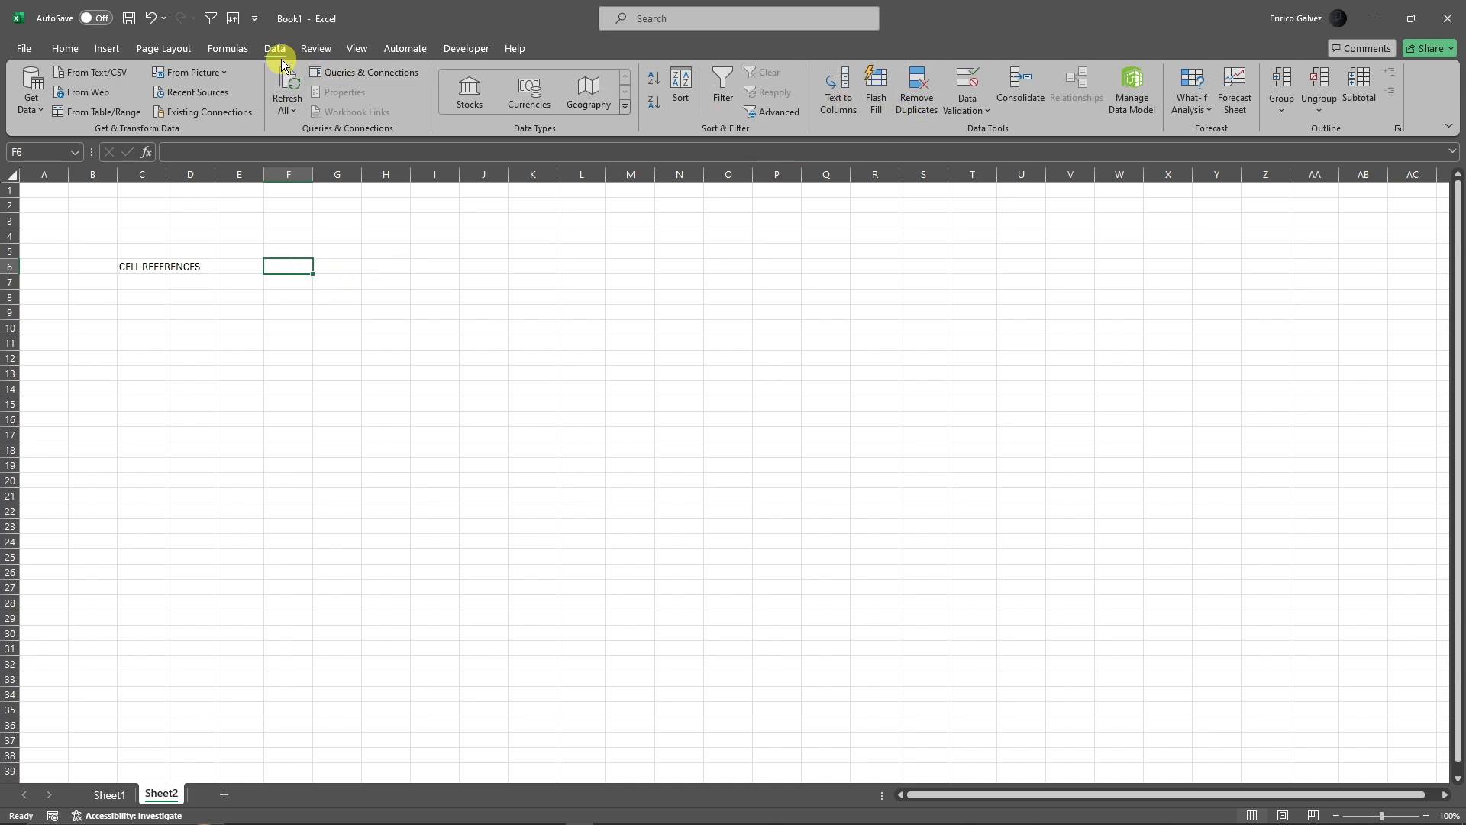
left_click(980, 83)
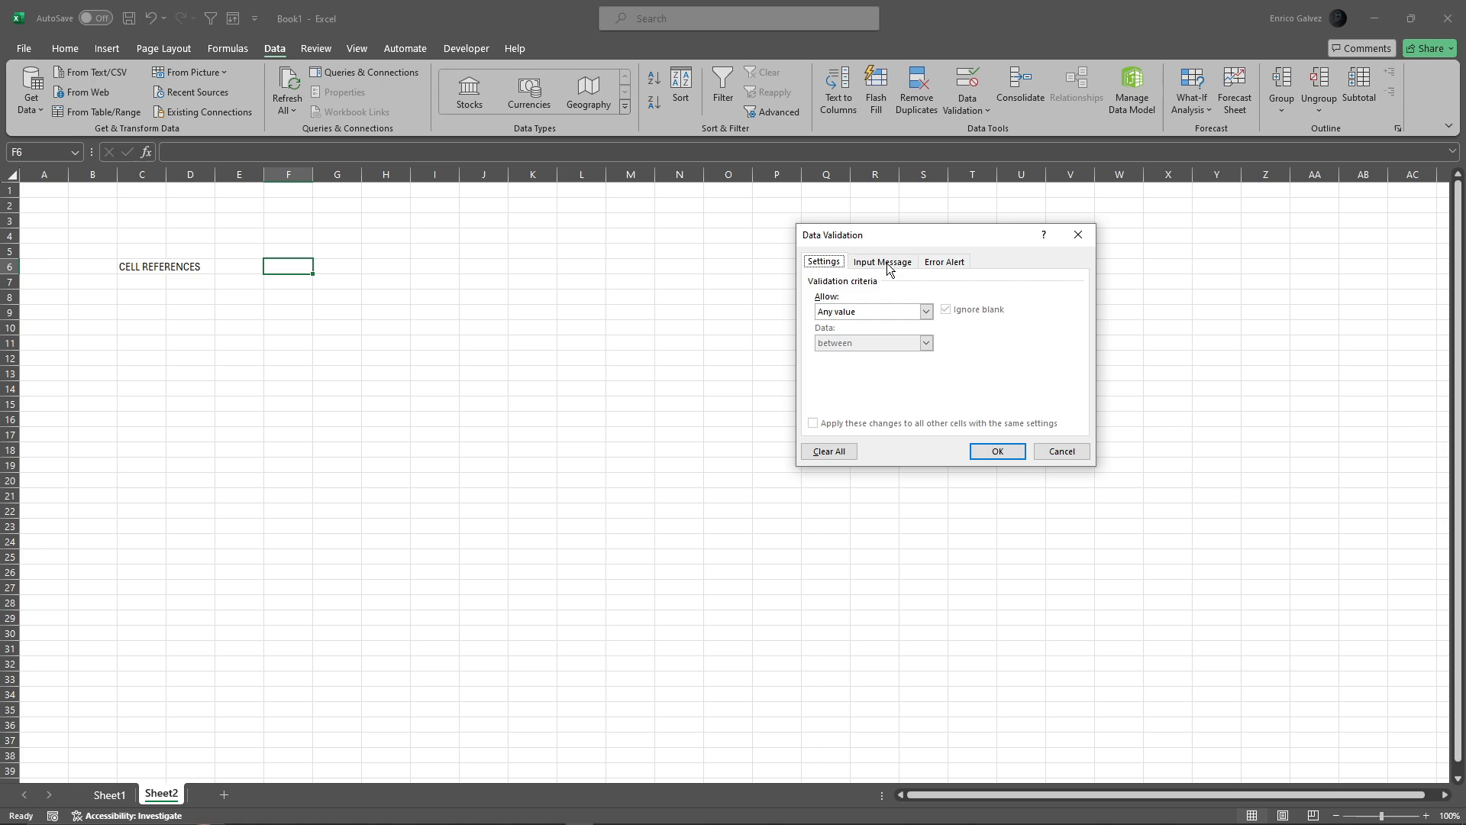
left_click(926, 309)
left_click(866, 355)
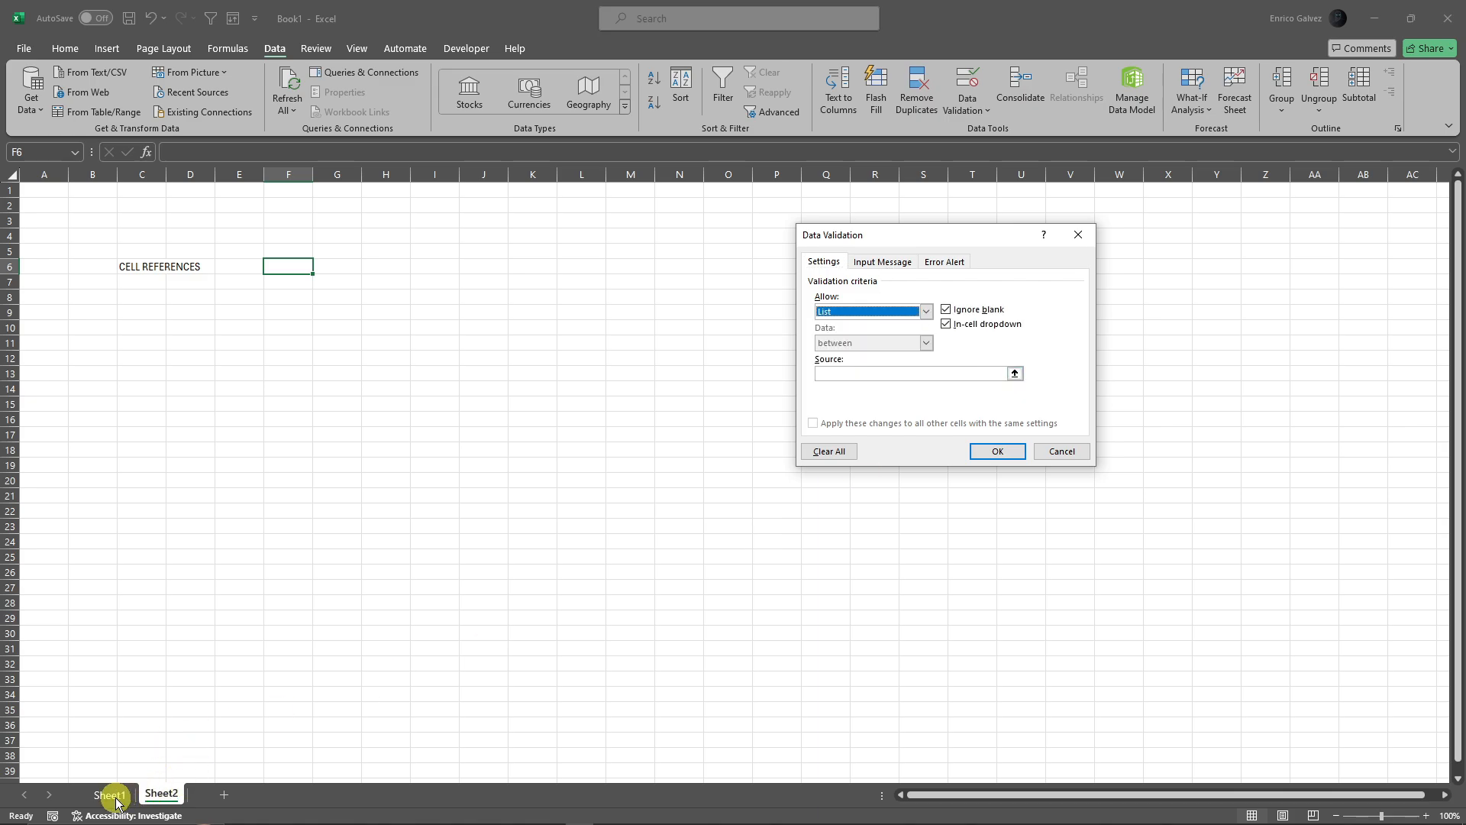
- Use =Sheet1!$A$2:$A$8 as the list source, apply the validation to F6 and open its drop-down
left_click(1014, 373)
left_click(110, 794)
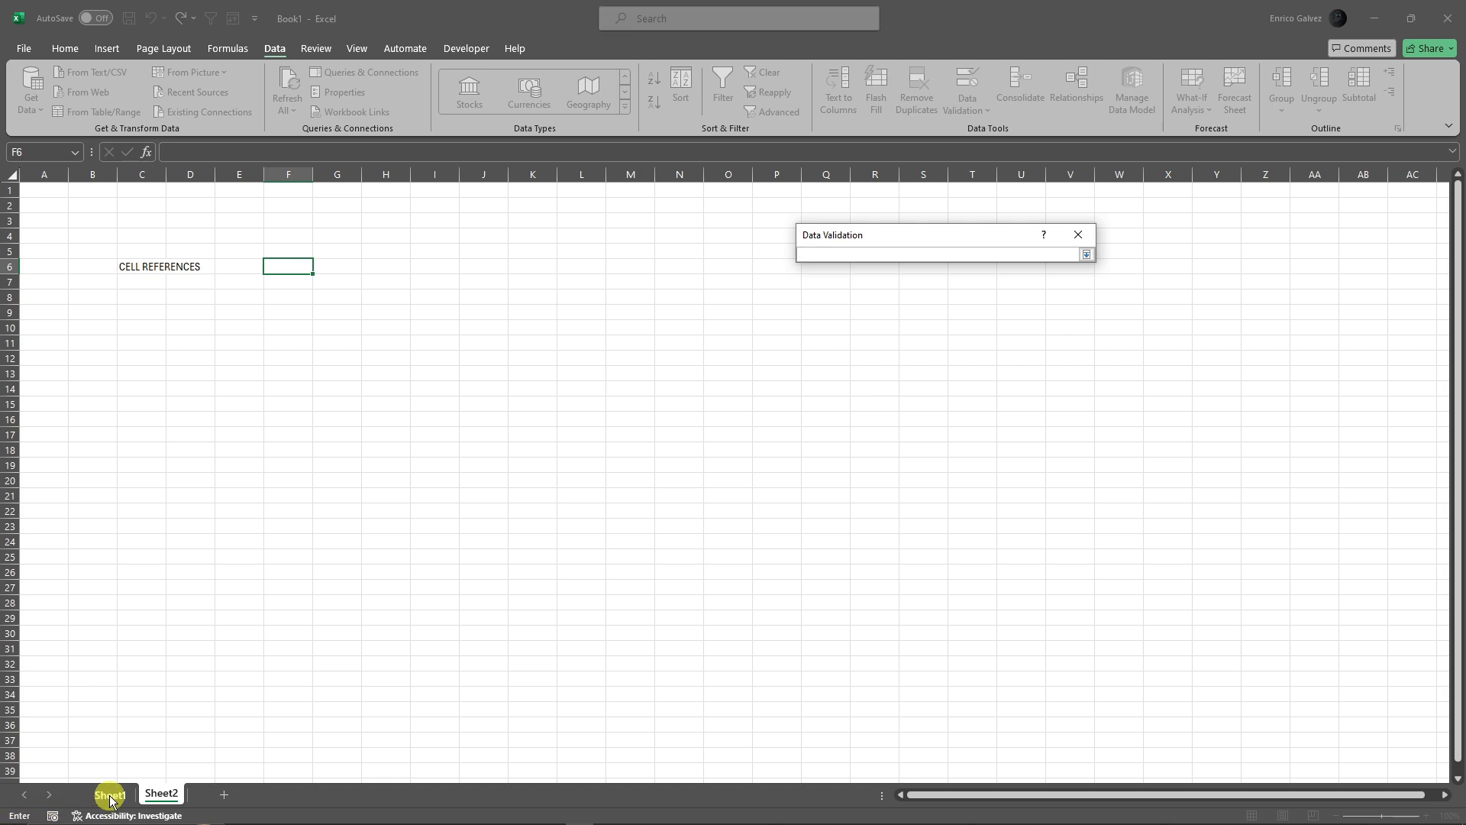
left_click_drag(89, 226, 87, 377)
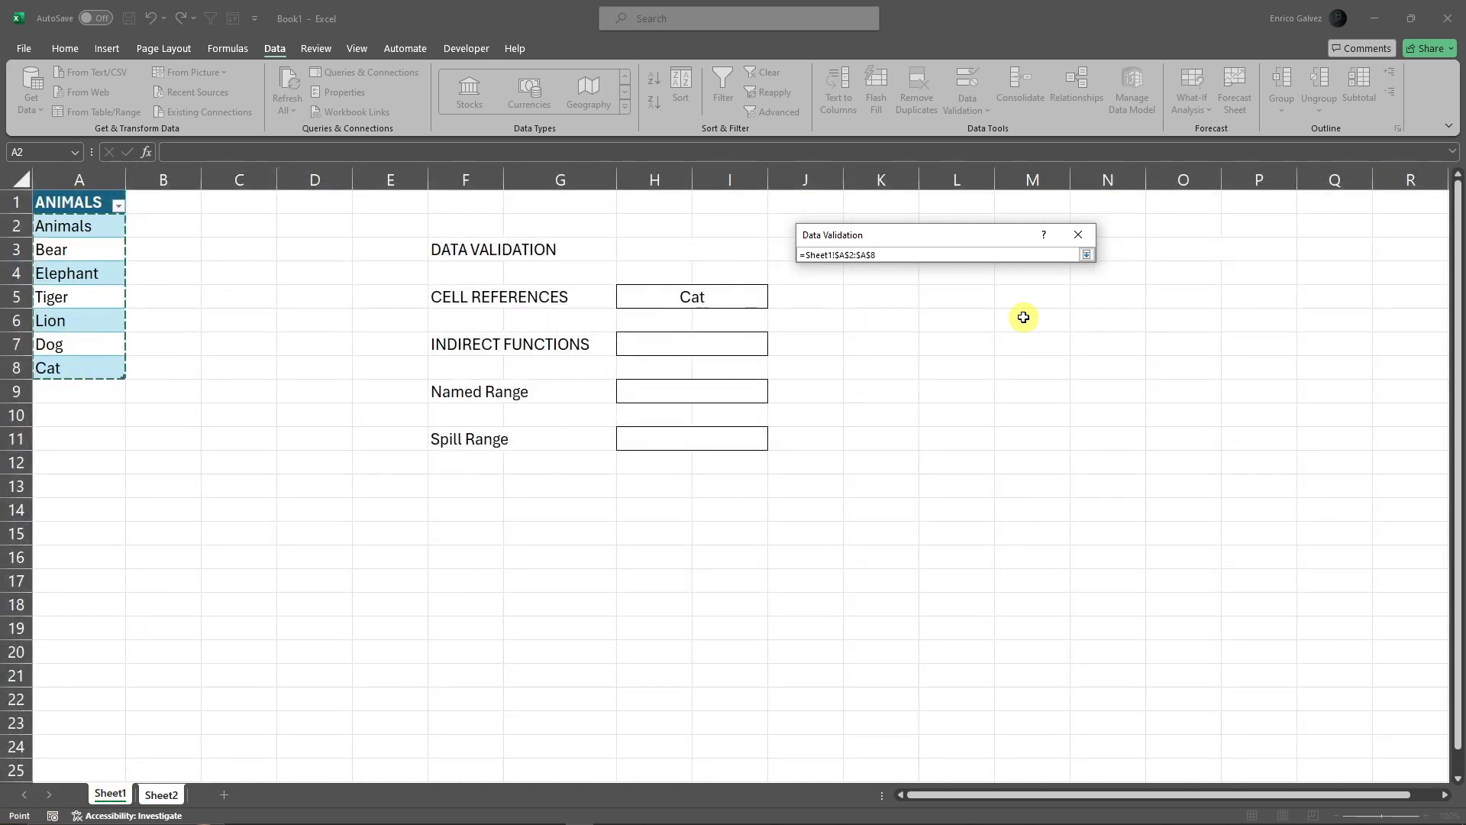
key("Return")
left_click(985, 456)
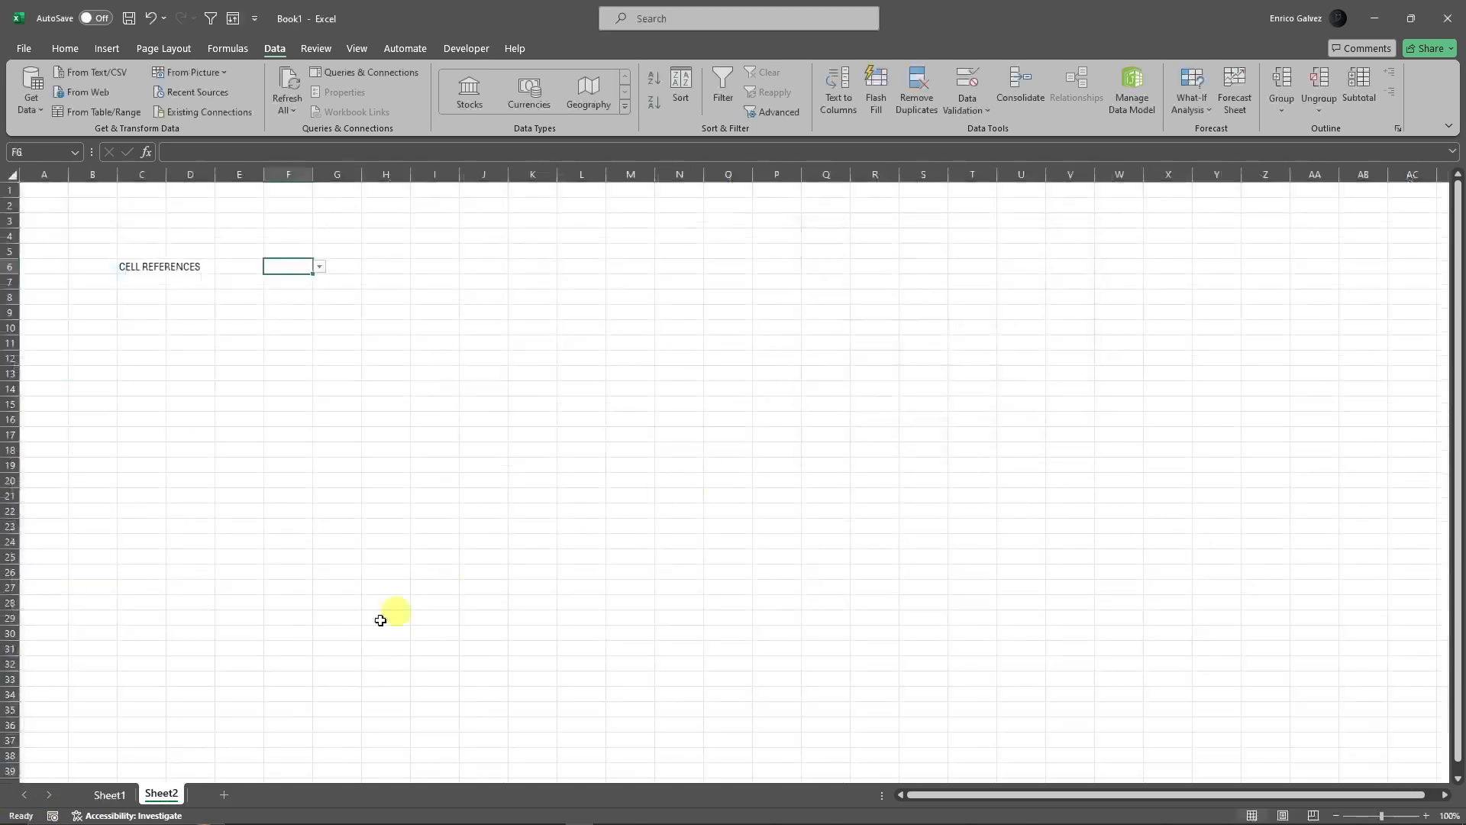
left_click(319, 266)
- On Sheet1, add Sheep to the end of the animals table in cell A9
left_click(114, 787)
left_click(110, 794)
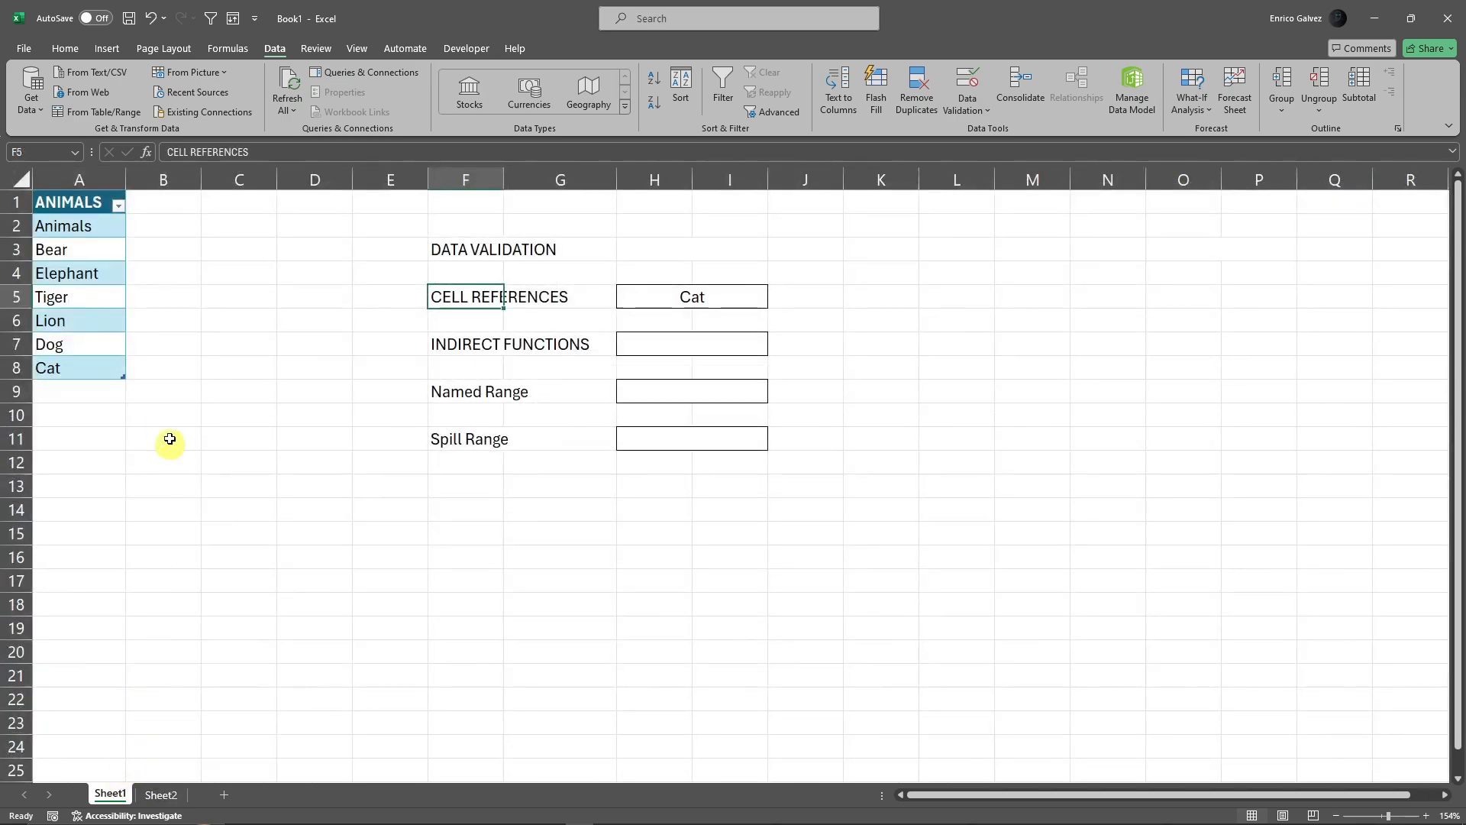
left_click(90, 390)
type("Sheep")
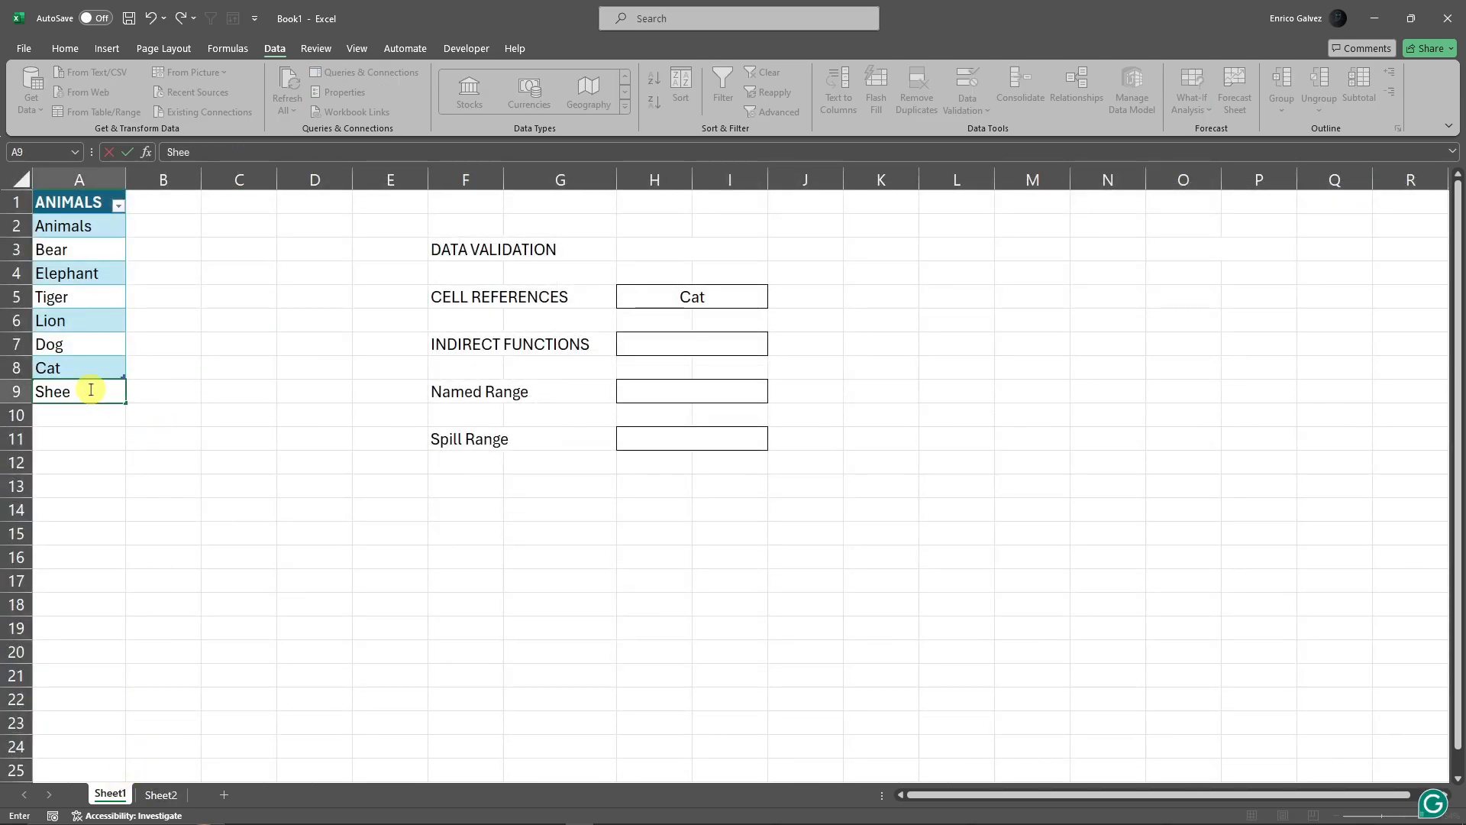
key("Return")
- Return to Sheet2 and check whether the drop-down in F6 includes the newly added animal
left_click(153, 794)
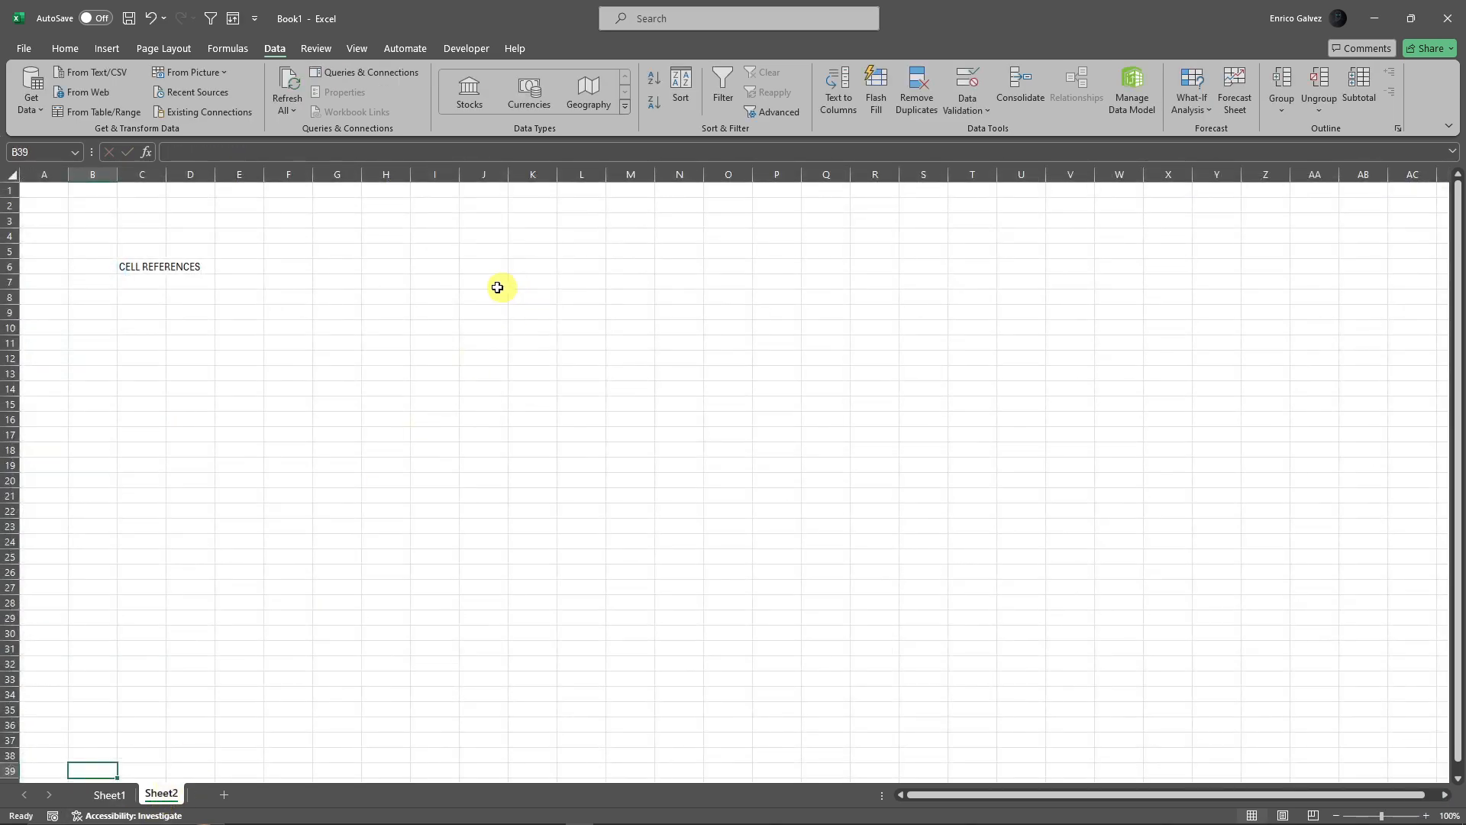
left_click(260, 267)
left_click(294, 266)
left_click(319, 266)
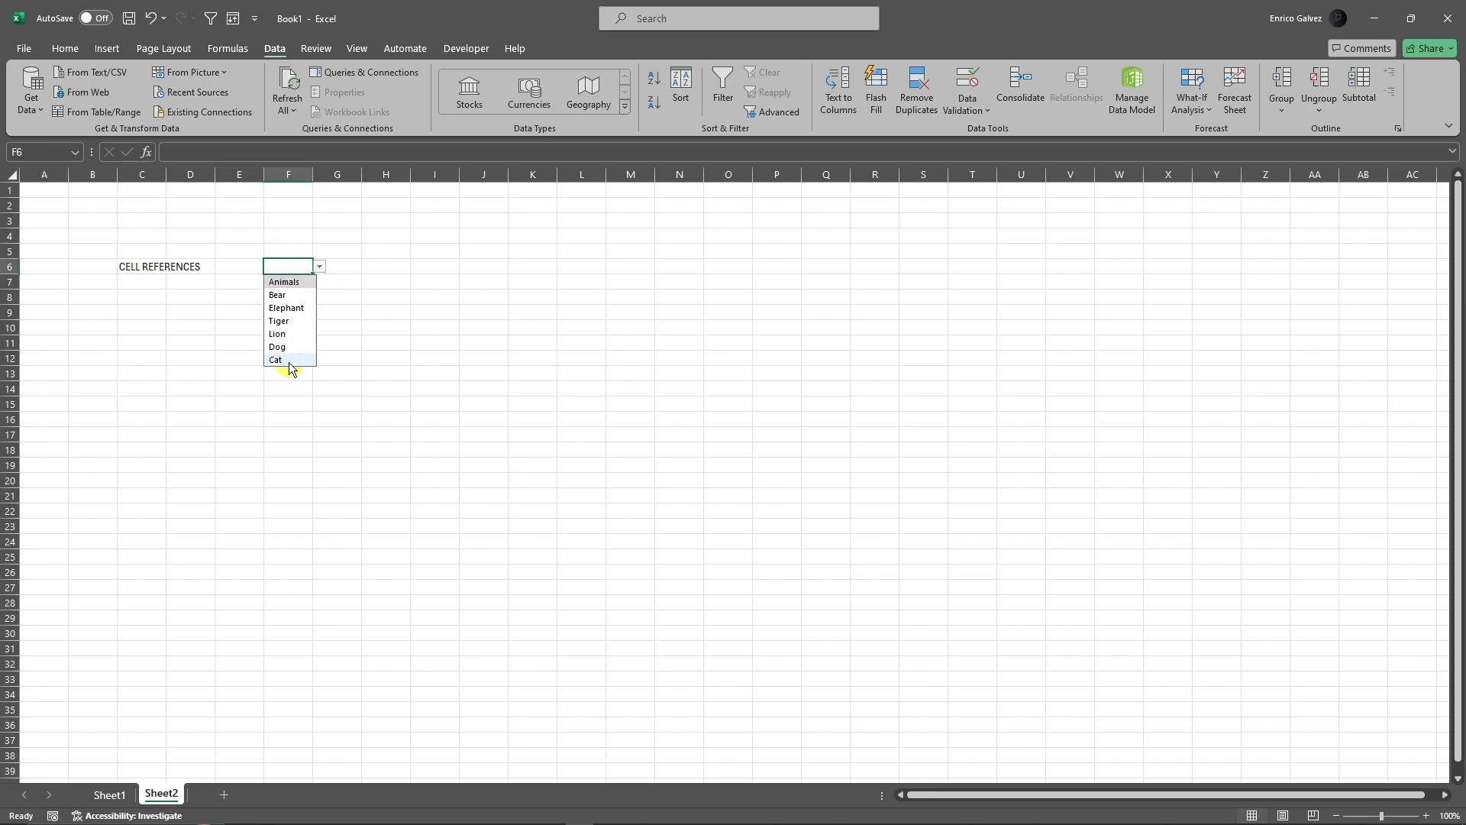
- Return to Sheet1 and choose Sheep from the CELL REFERENCES drop-down in cell H5
left_click(275, 403)
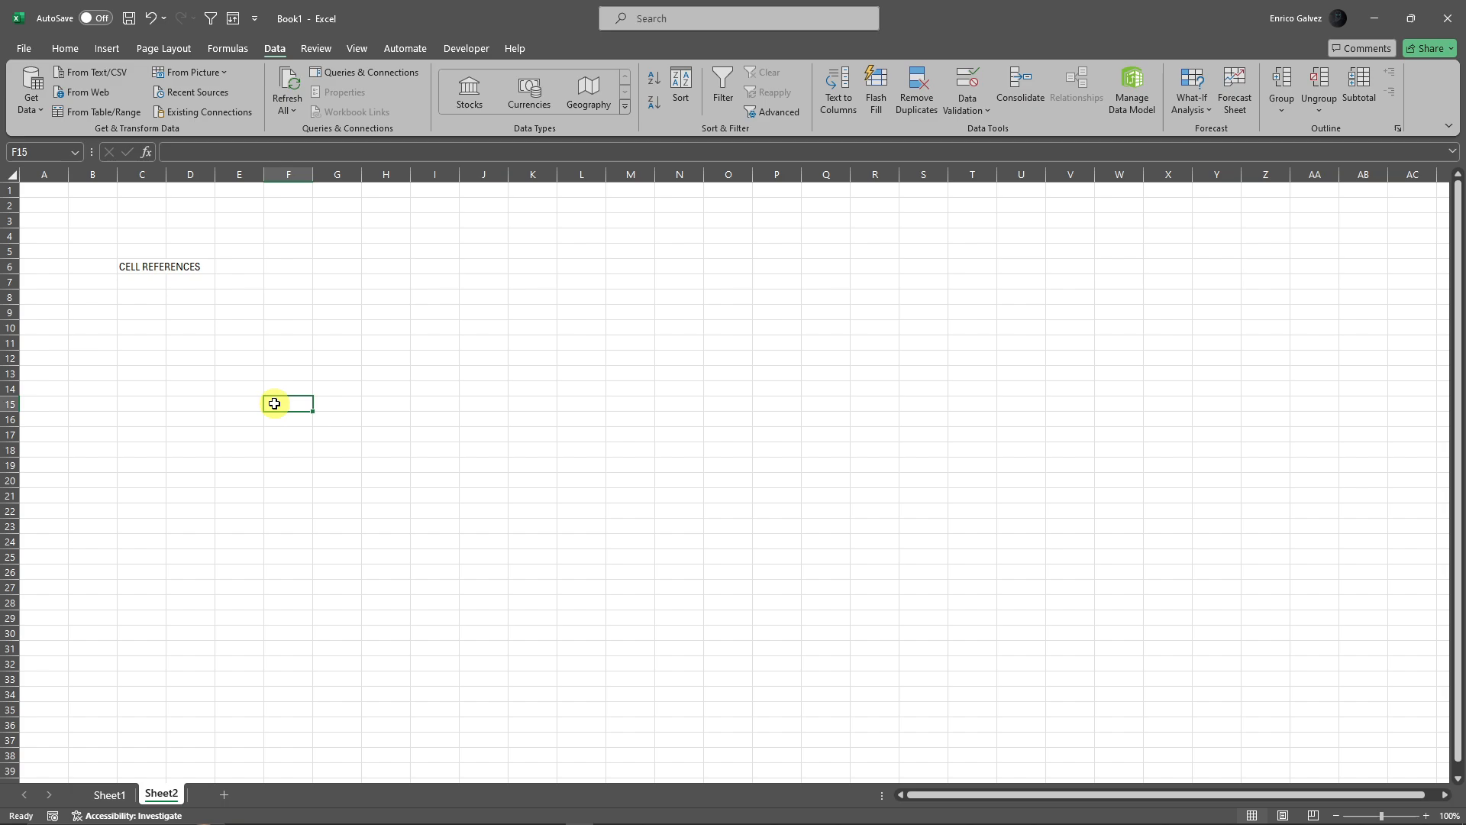
left_click(113, 795)
left_click(98, 391)
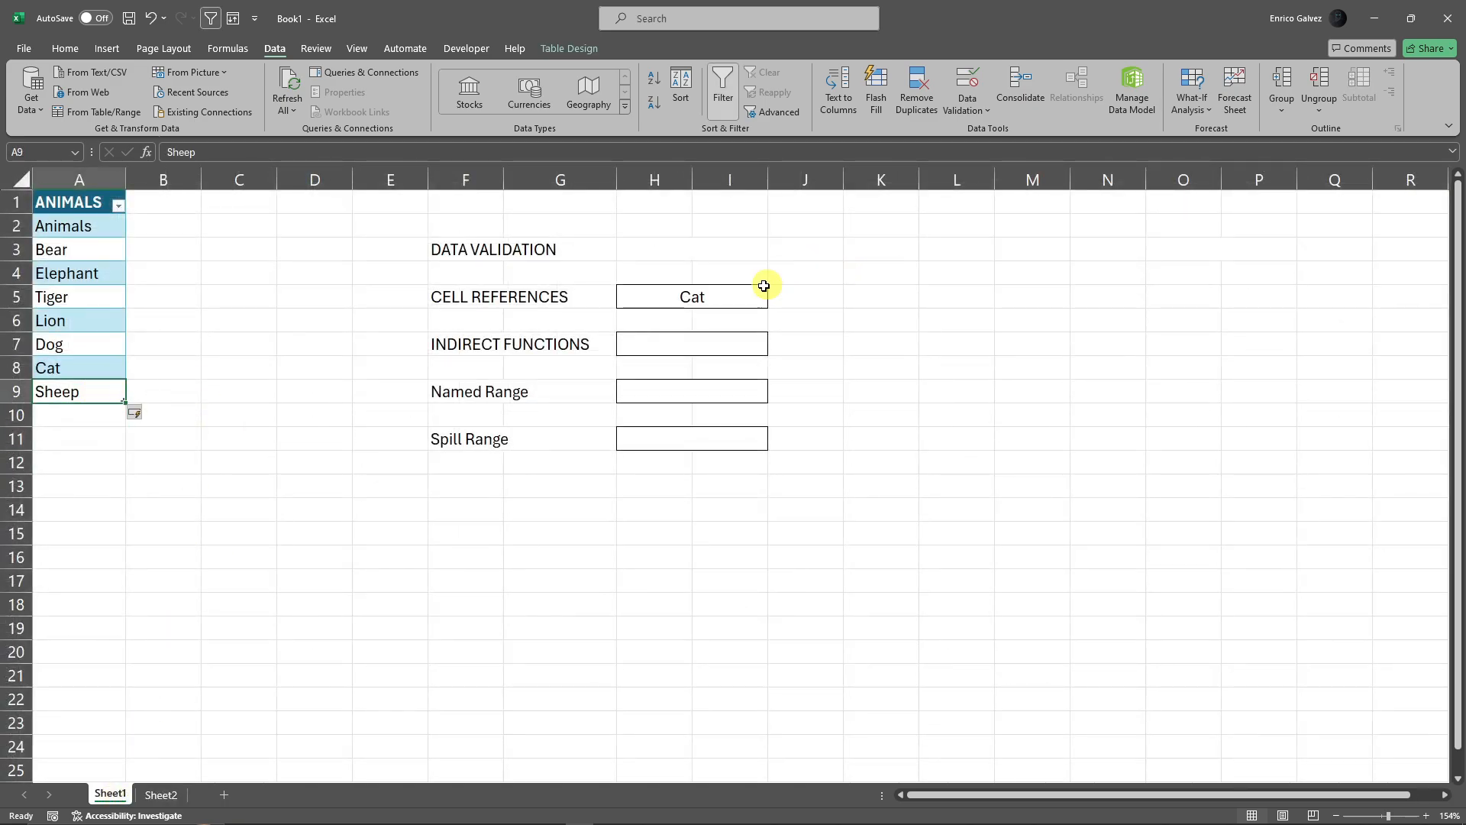
left_click(764, 296)
left_click(775, 300)
left_click(668, 411)
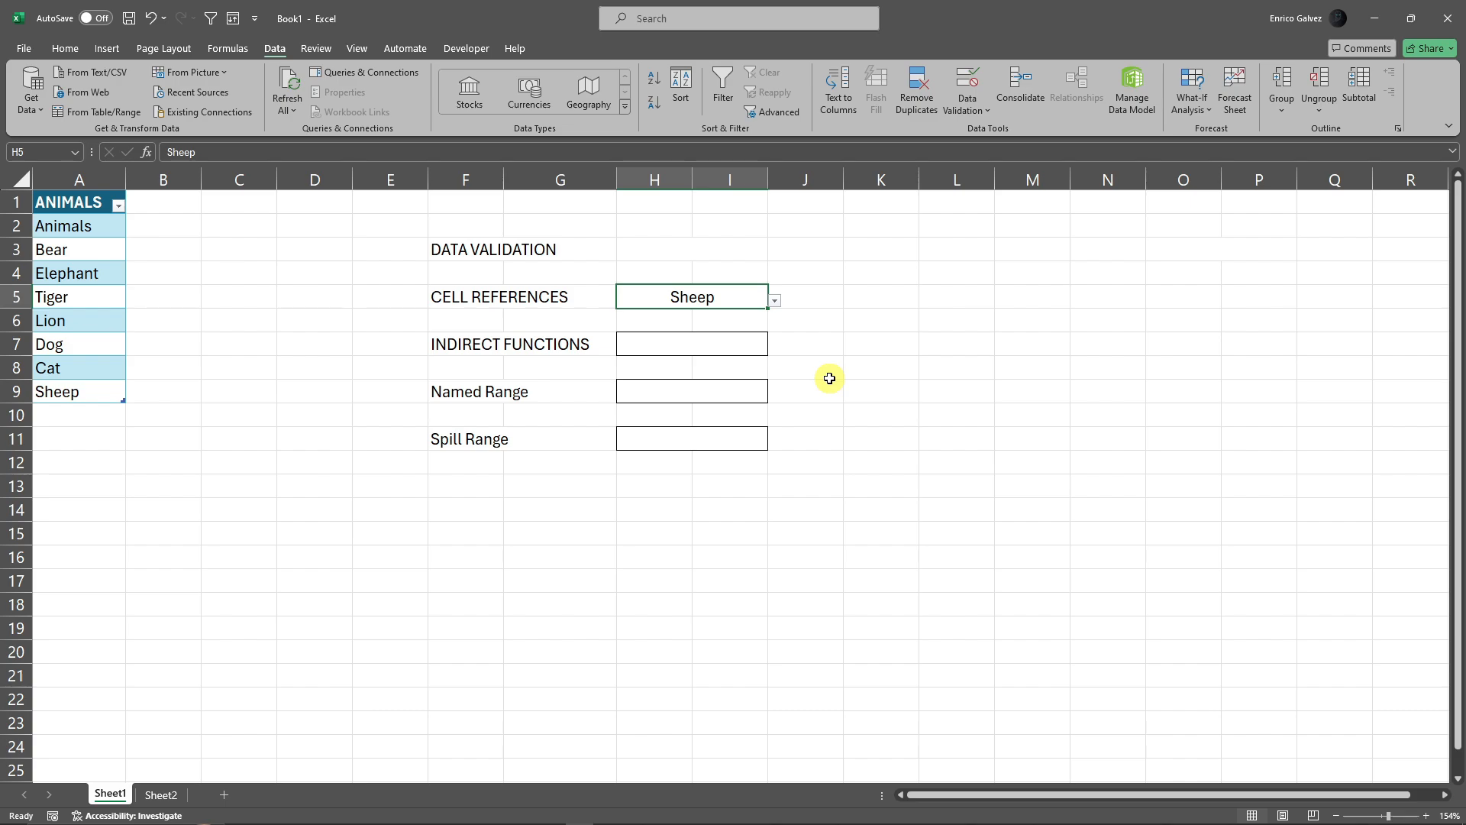
left_click(463, 294)
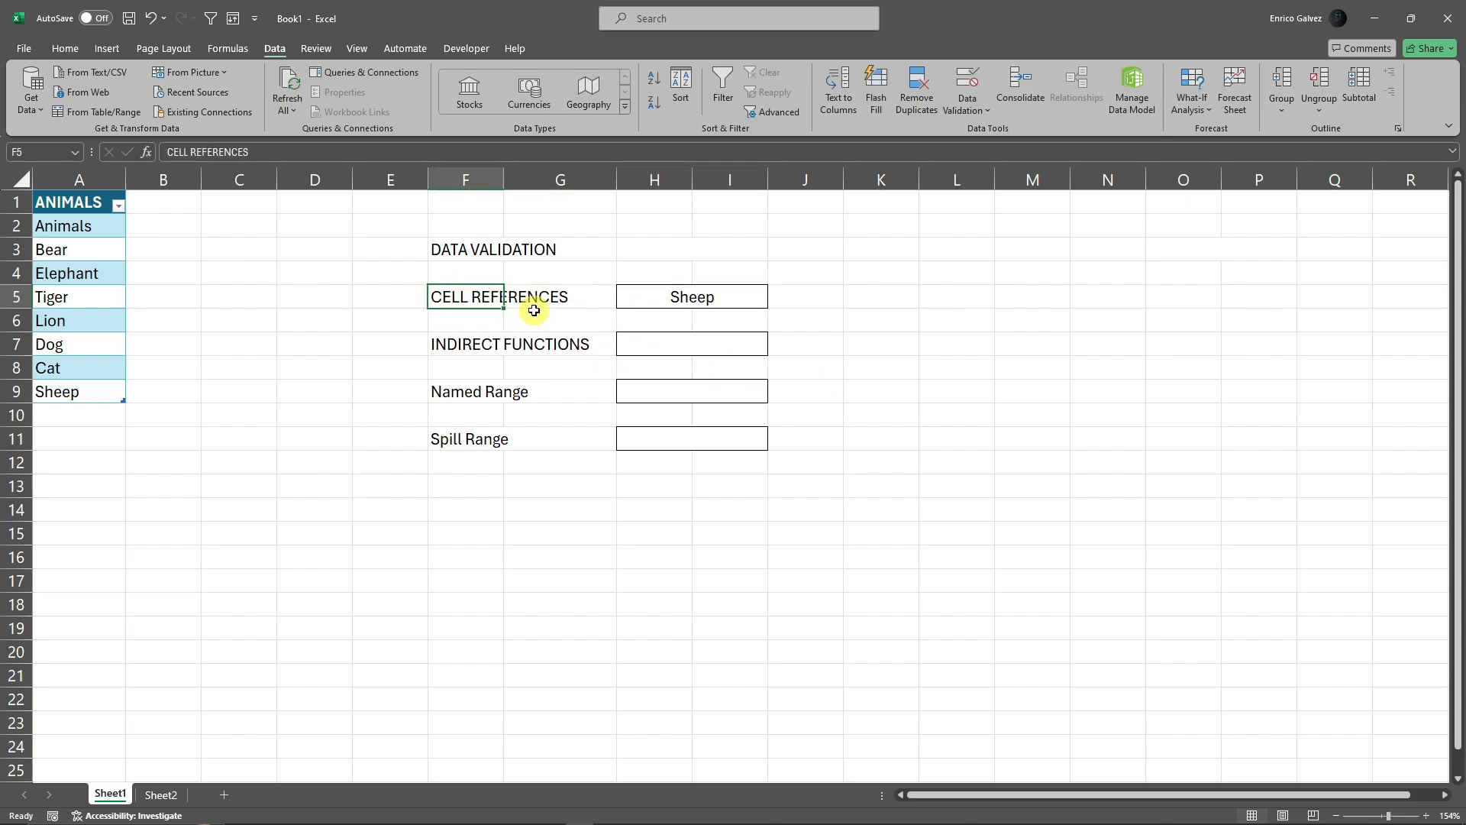
left_click(533, 312)
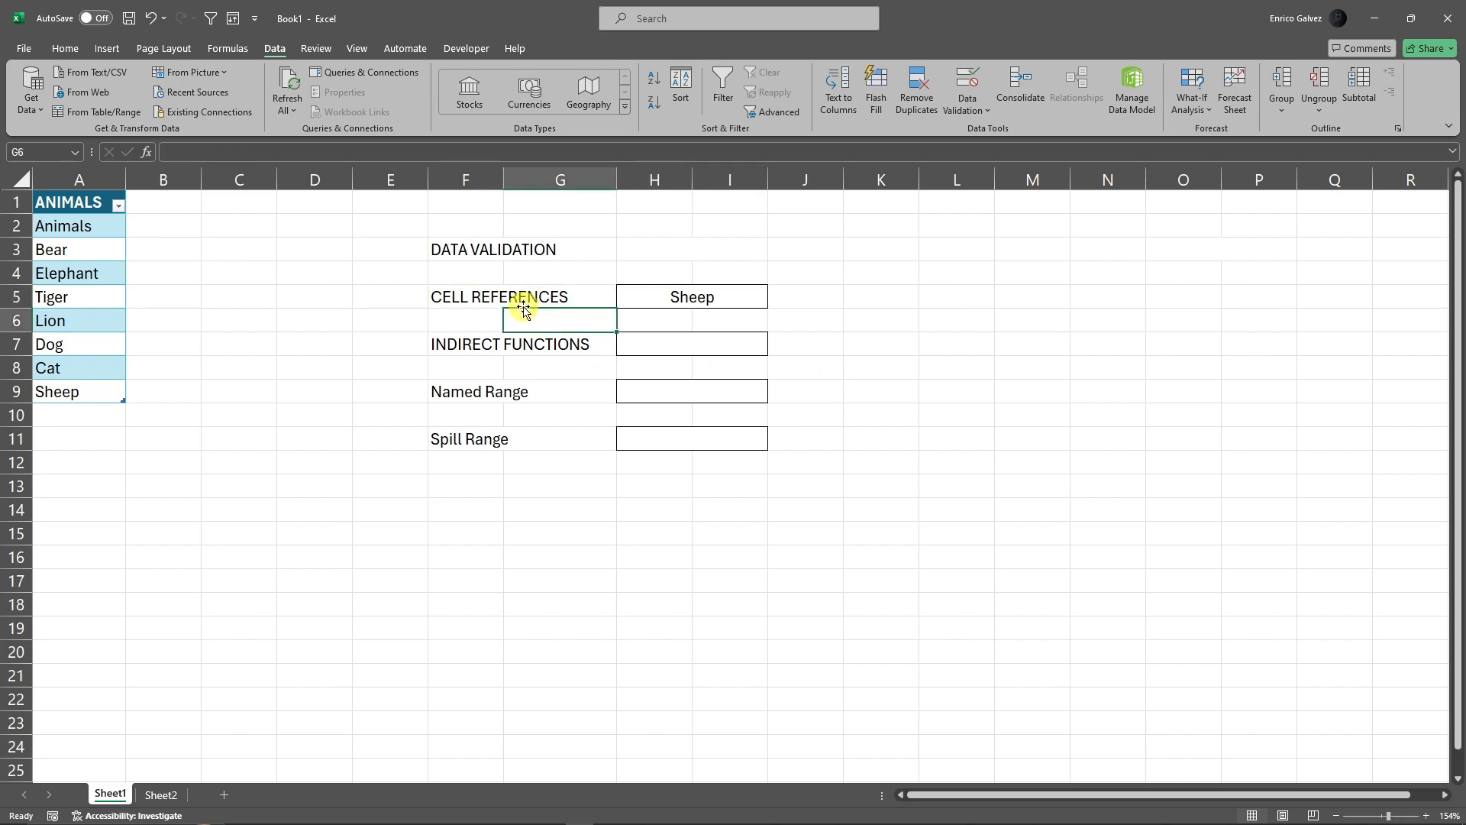
left_click(443, 295)
left_click(465, 338)
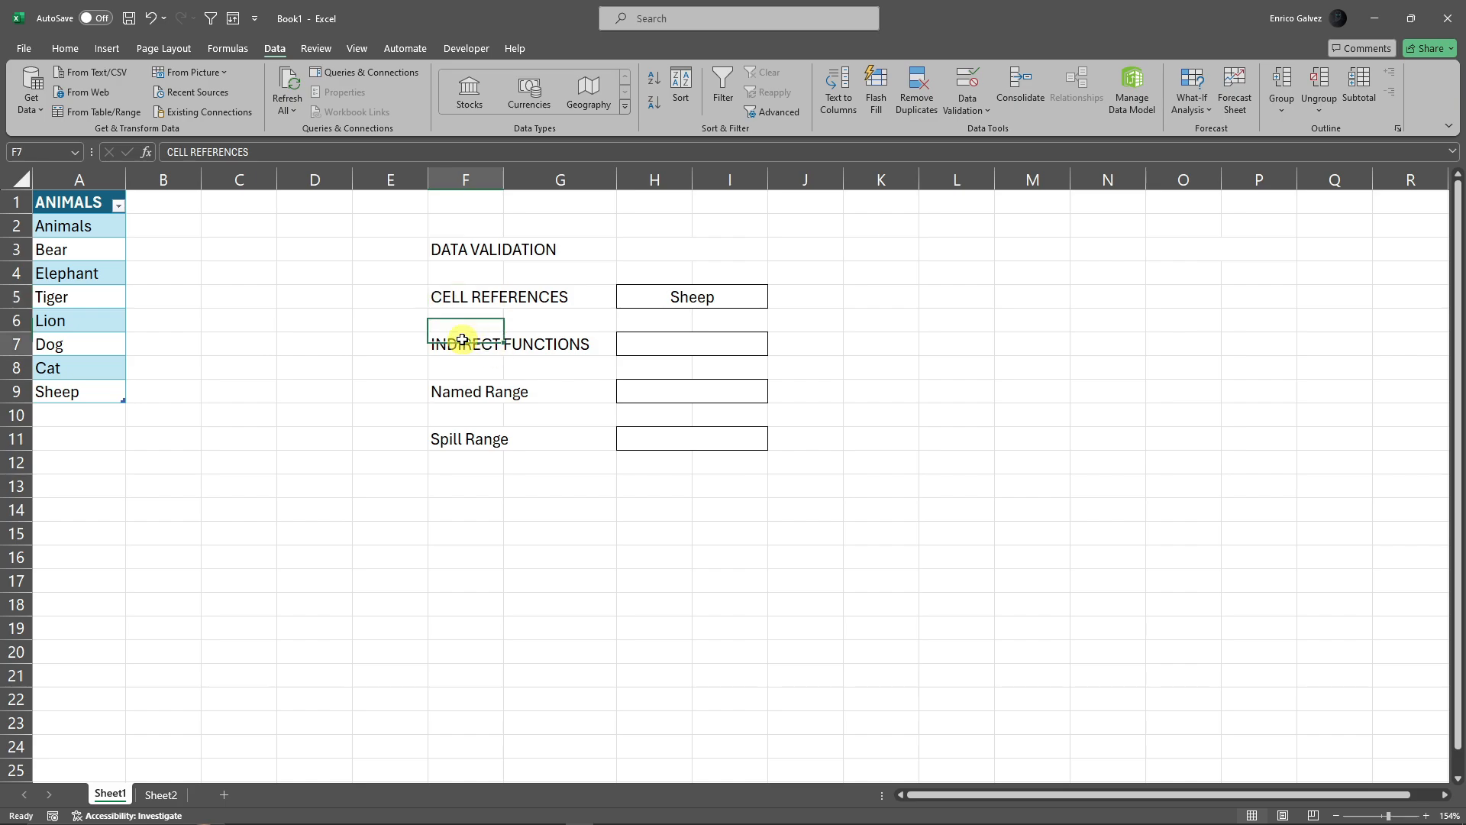
left_click(658, 338)
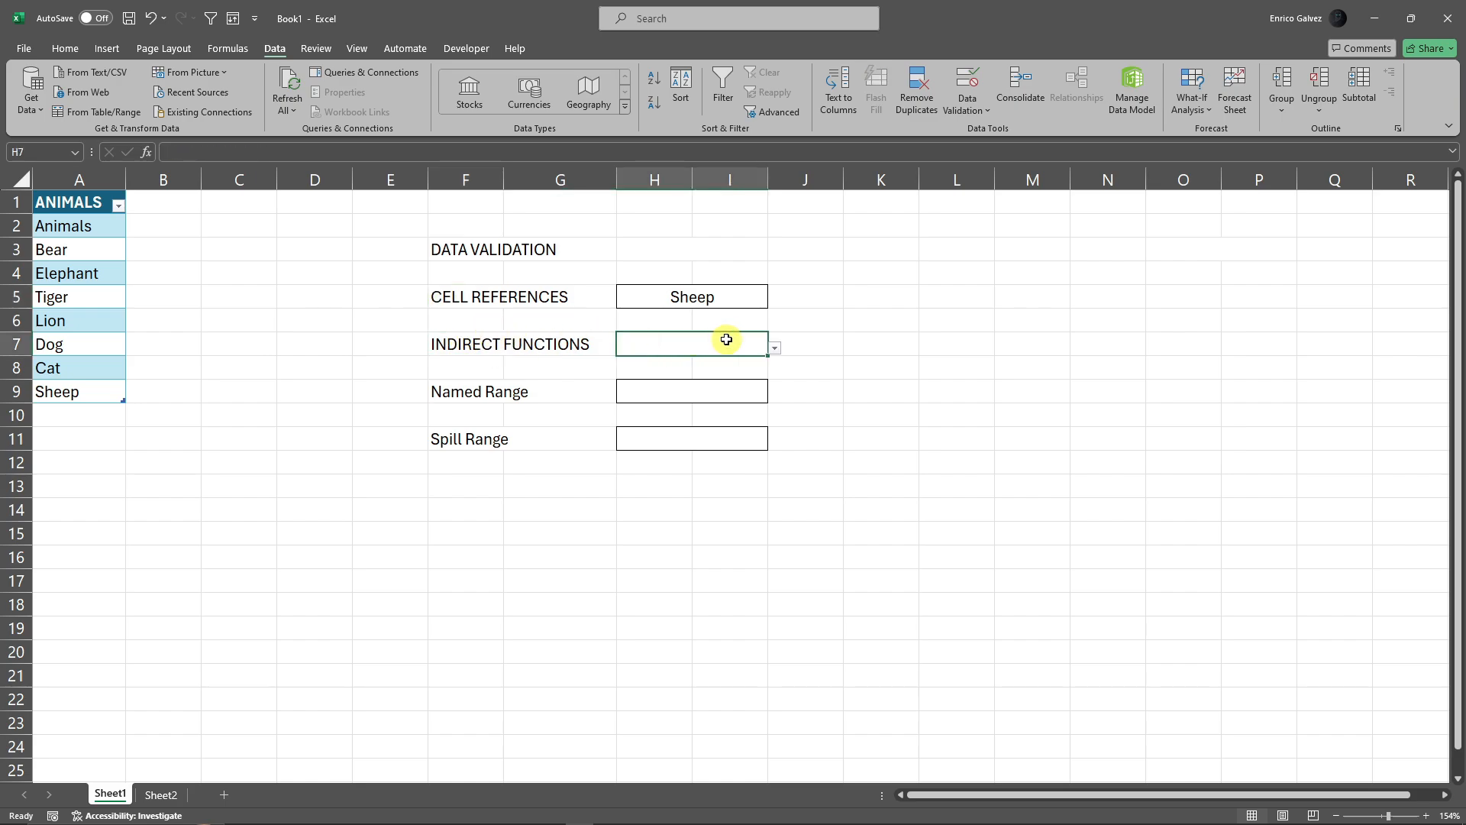
left_click(916, 297)
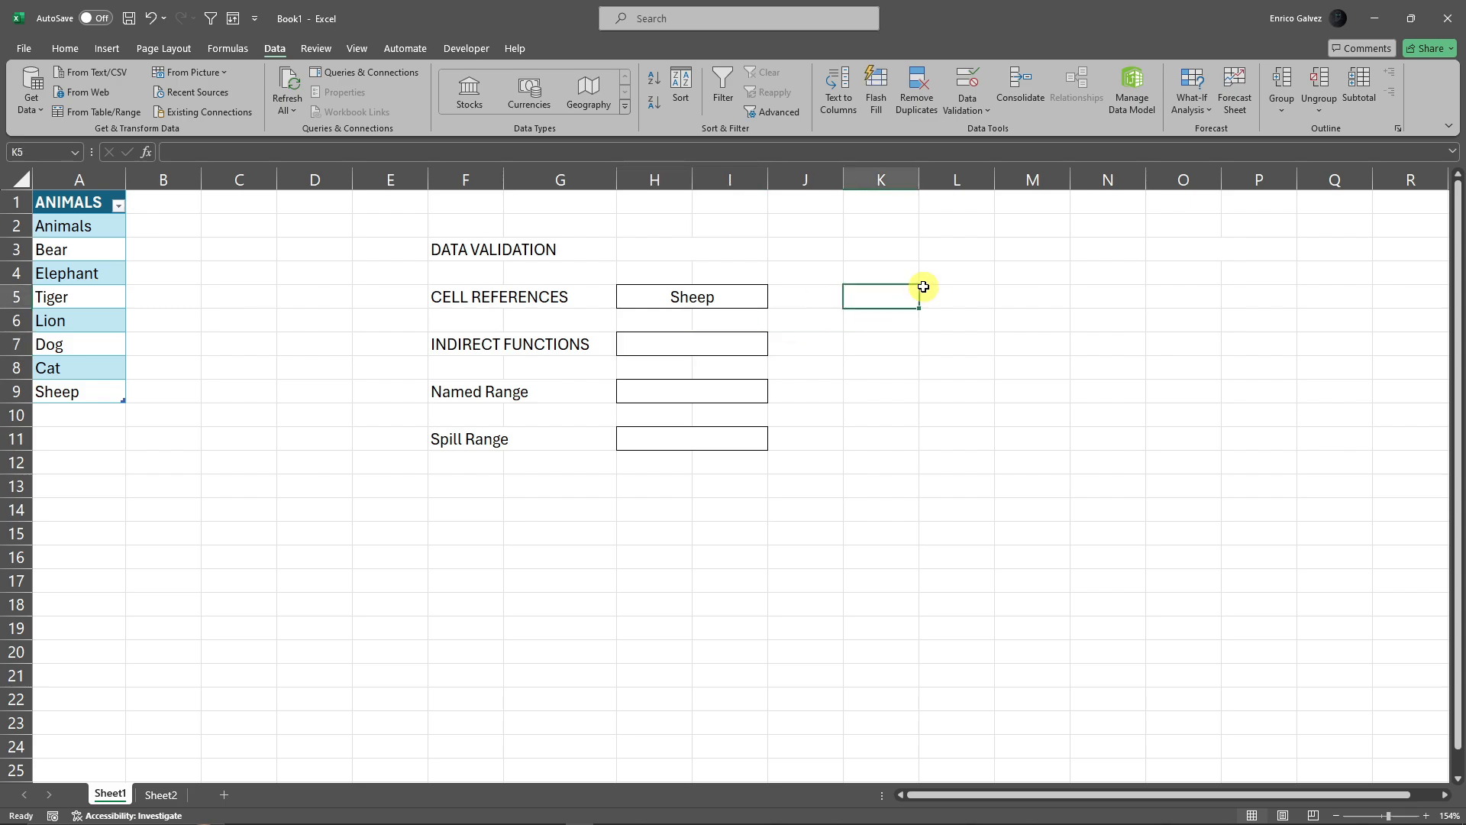
- Try to apply =INDIRECT("myList[ANIMALS]") as the list source for H7 in the INDIRECT FUNCTIONS row, continuing past the source error
left_click(661, 344)
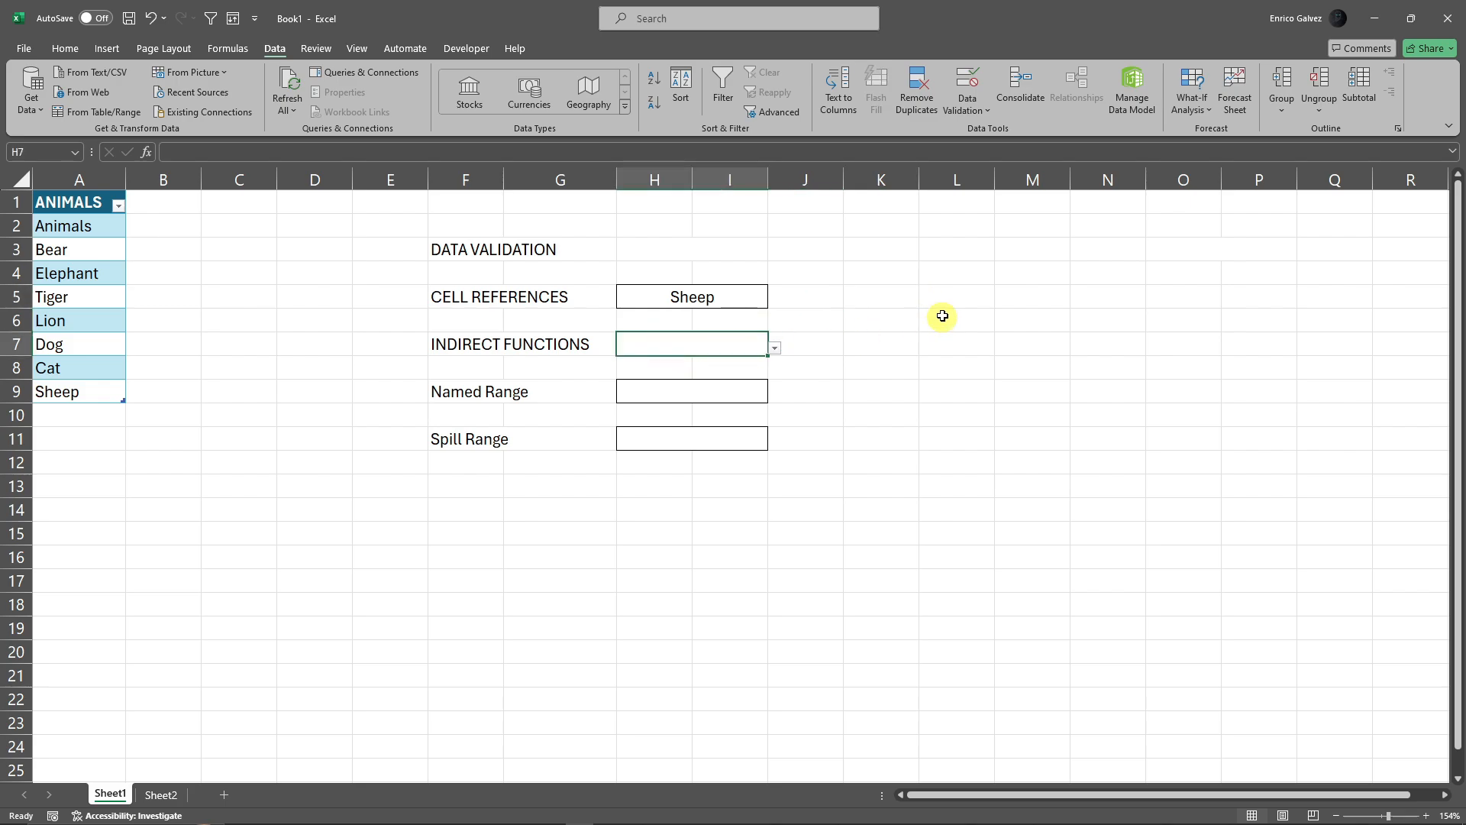
left_click(976, 78)
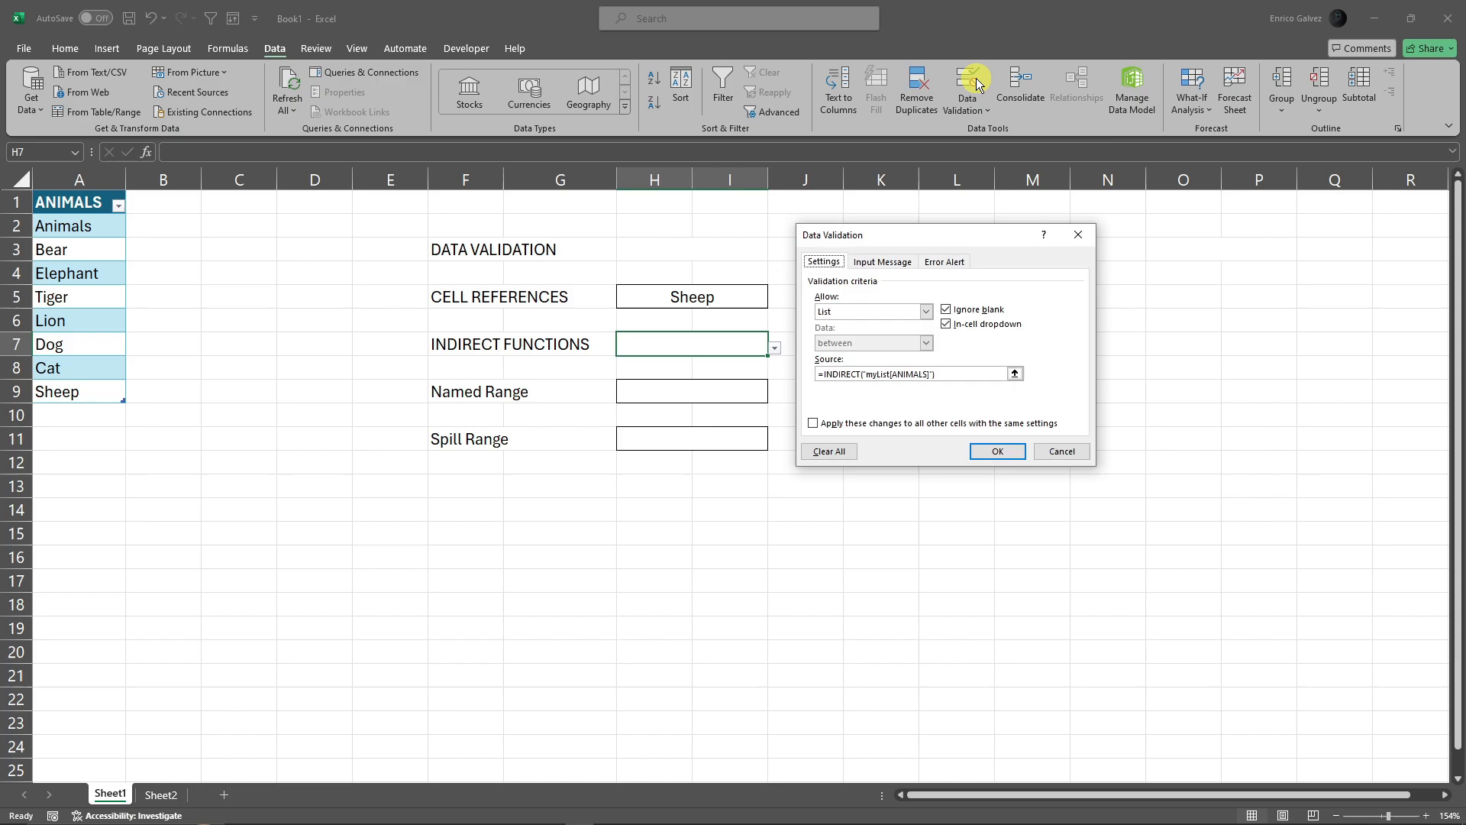
left_click_drag(957, 374, 810, 381)
left_click(957, 375)
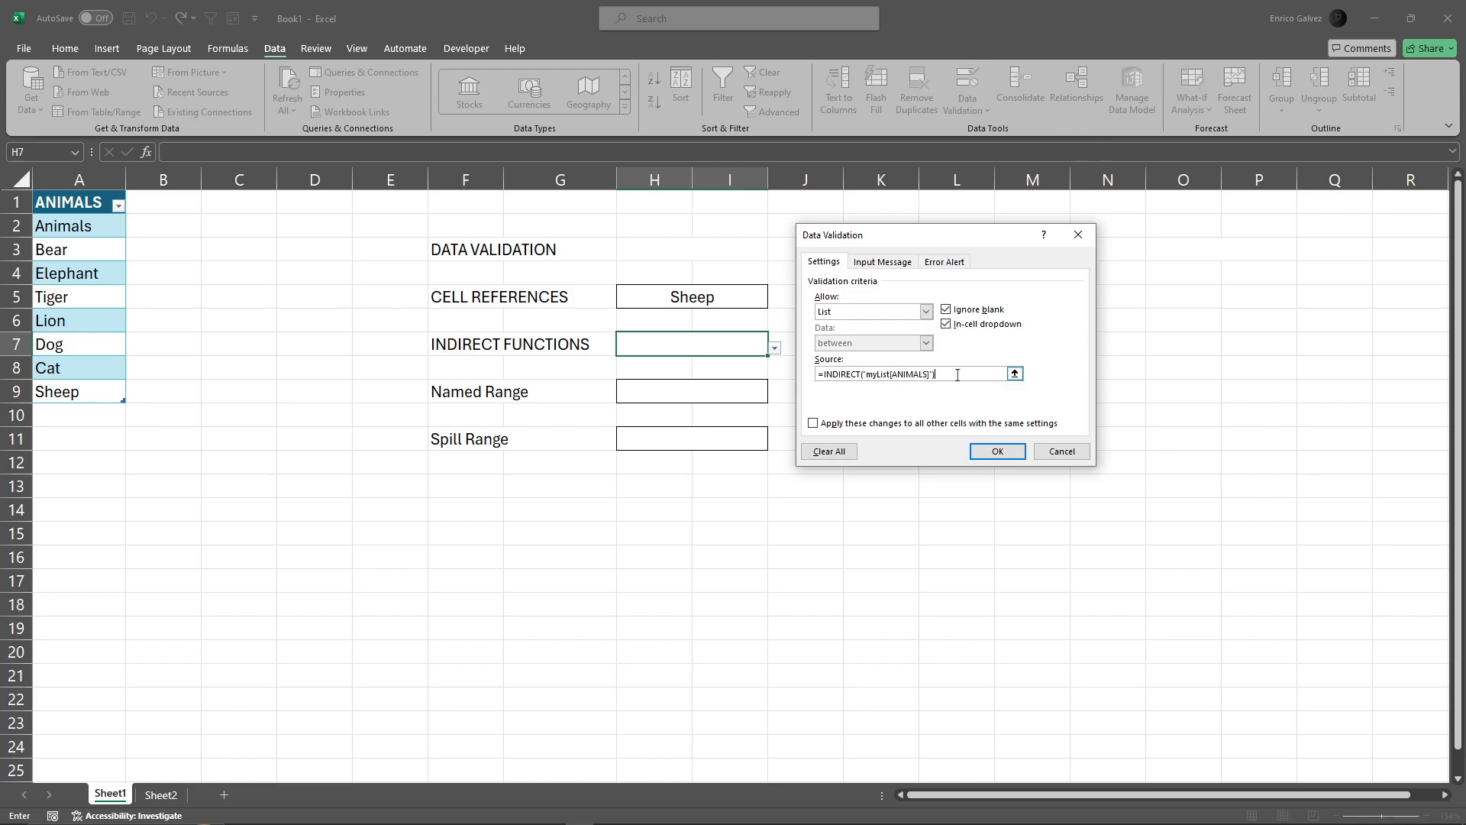
left_click_drag(958, 375, 822, 375)
left_click_drag(942, 228, 880, 265)
left_click(903, 406)
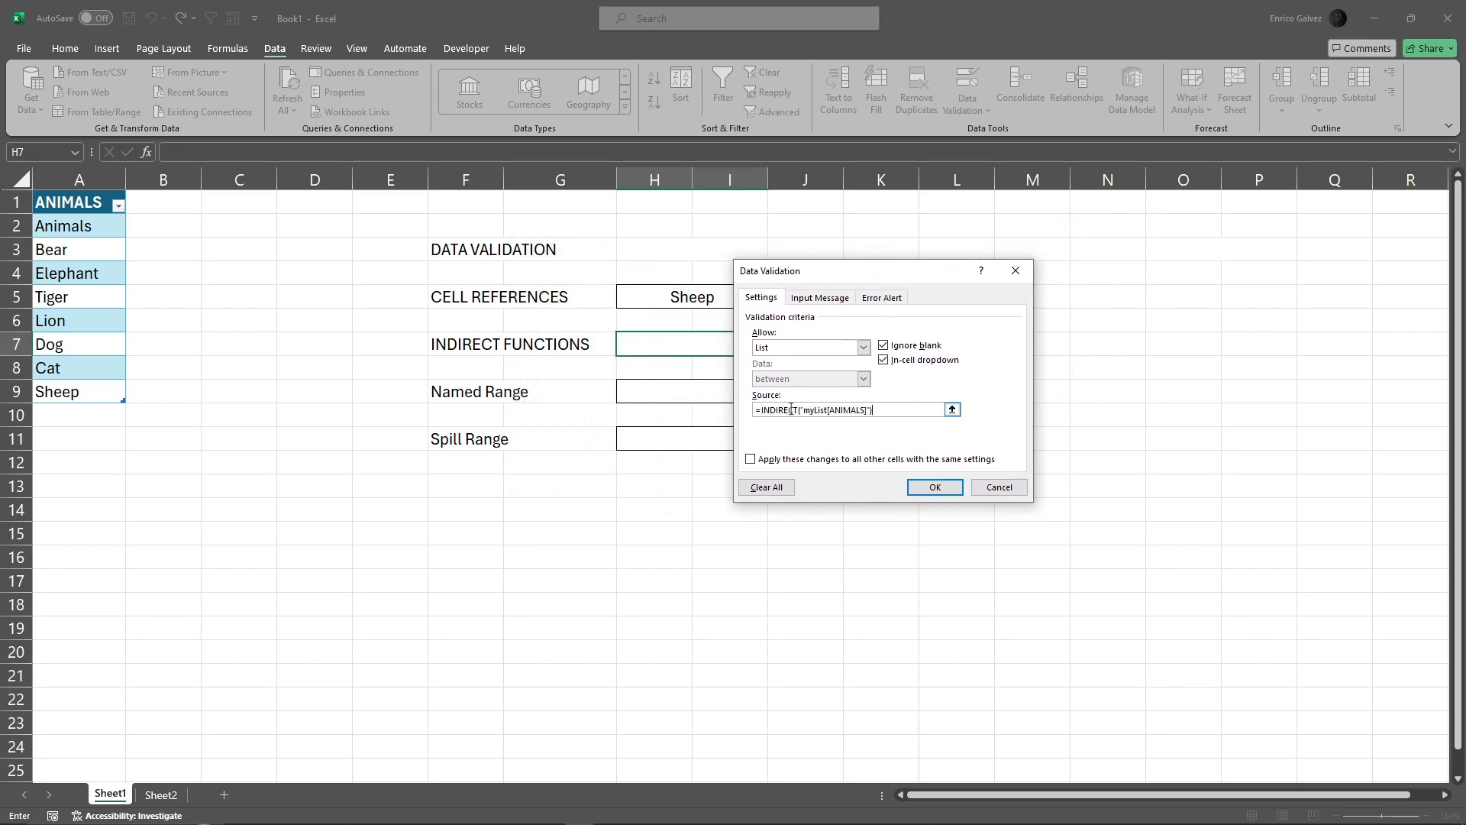
left_click_drag(798, 411, 766, 408)
left_click(762, 411)
left_click(822, 410)
left_click(939, 483)
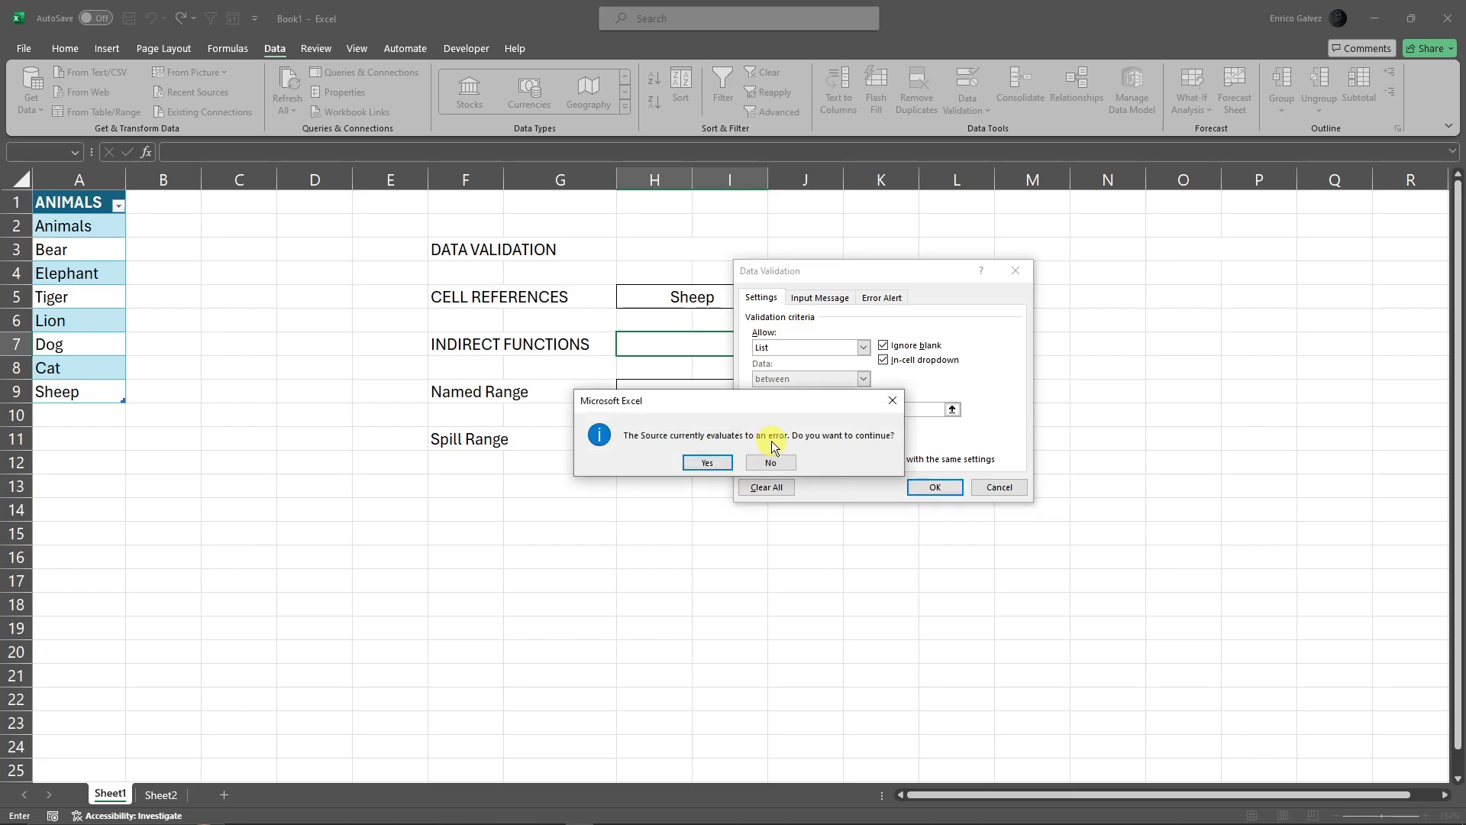
left_click(708, 463)
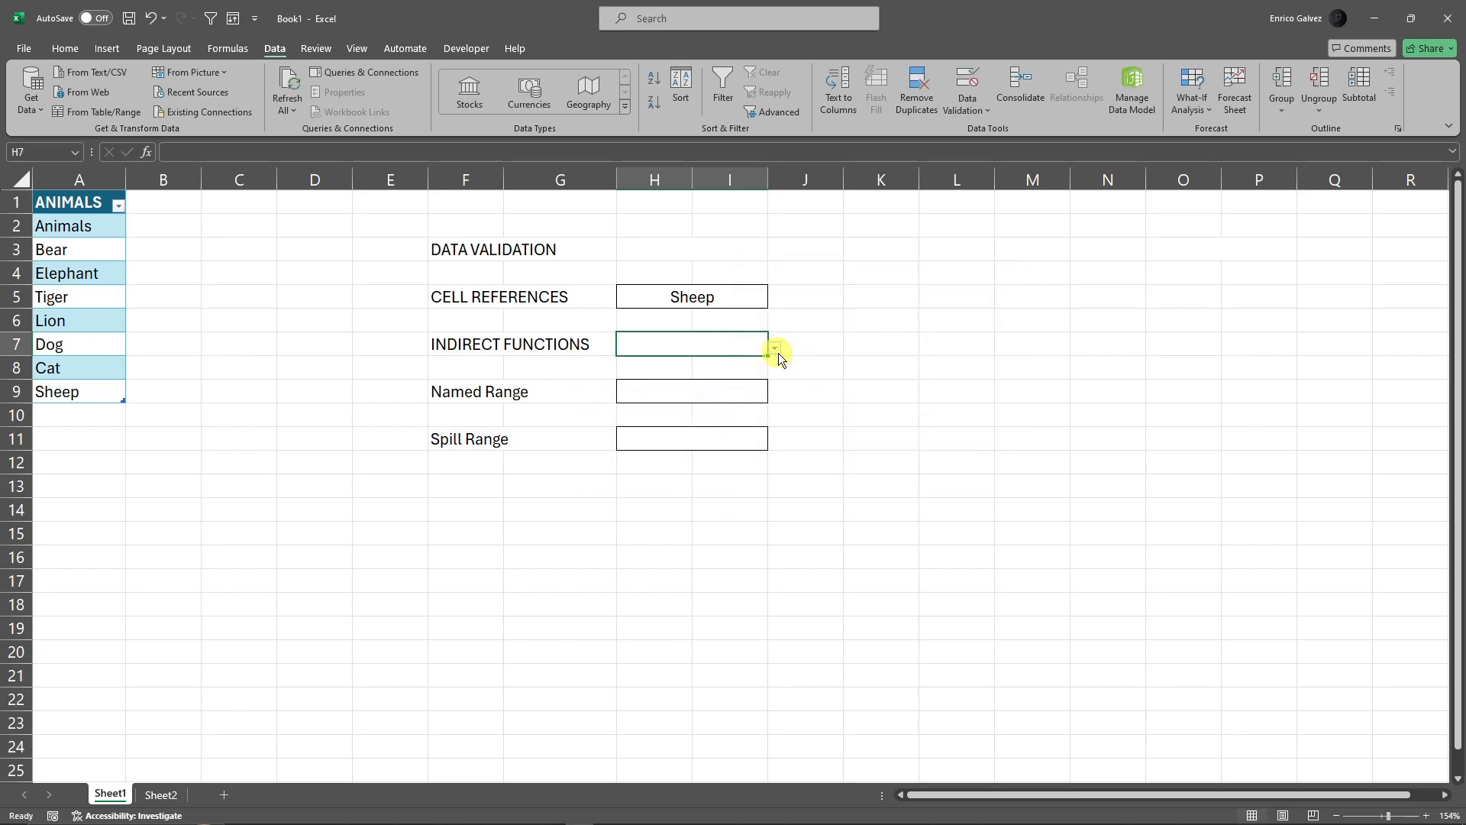
- Reopen the data validation of H7, examine the table name inside its INDIRECT source, and close it without changes
left_click(824, 390)
left_click(732, 346)
left_click(970, 81)
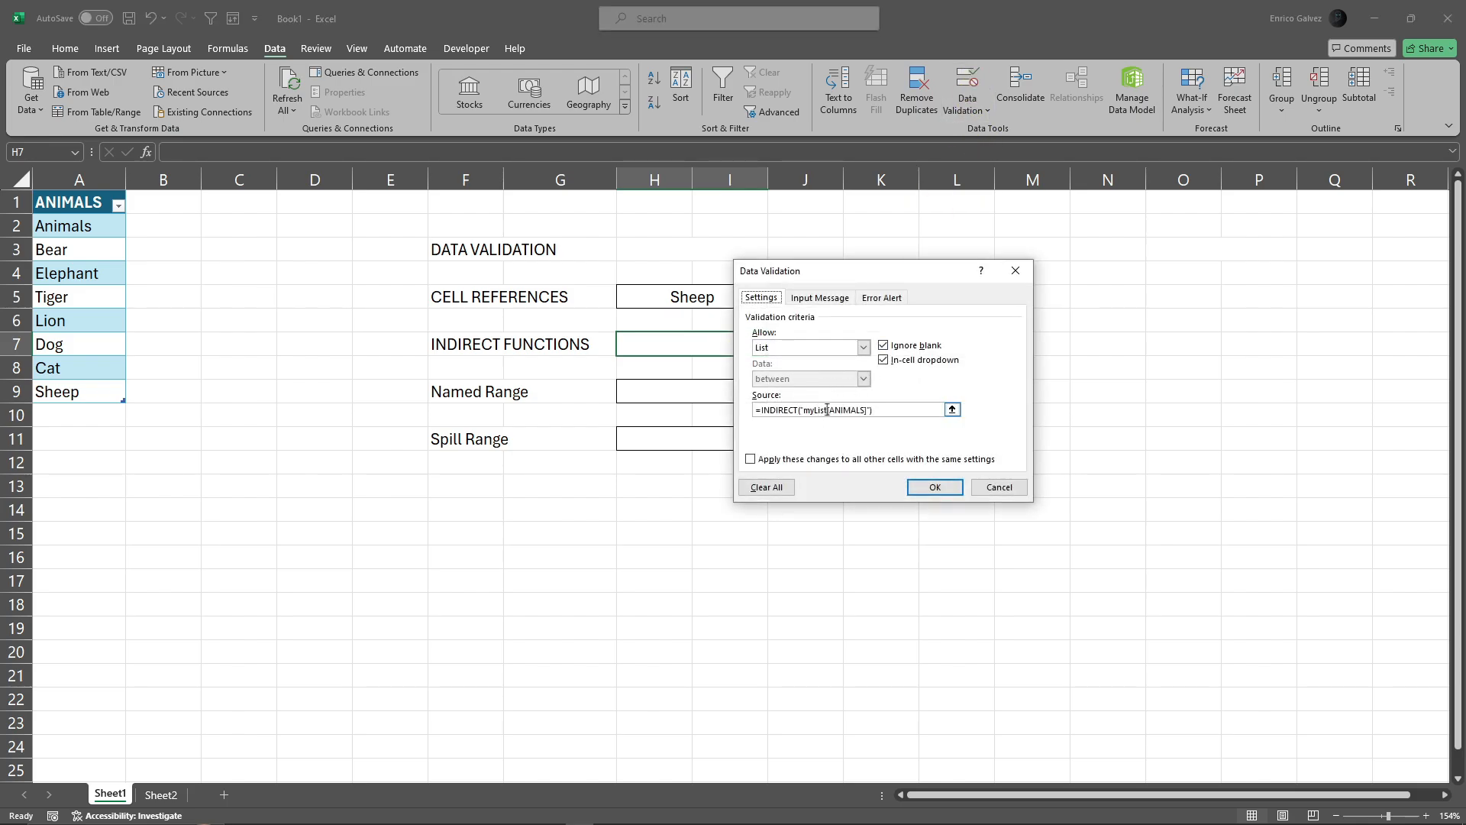
left_click_drag(827, 410, 803, 410)
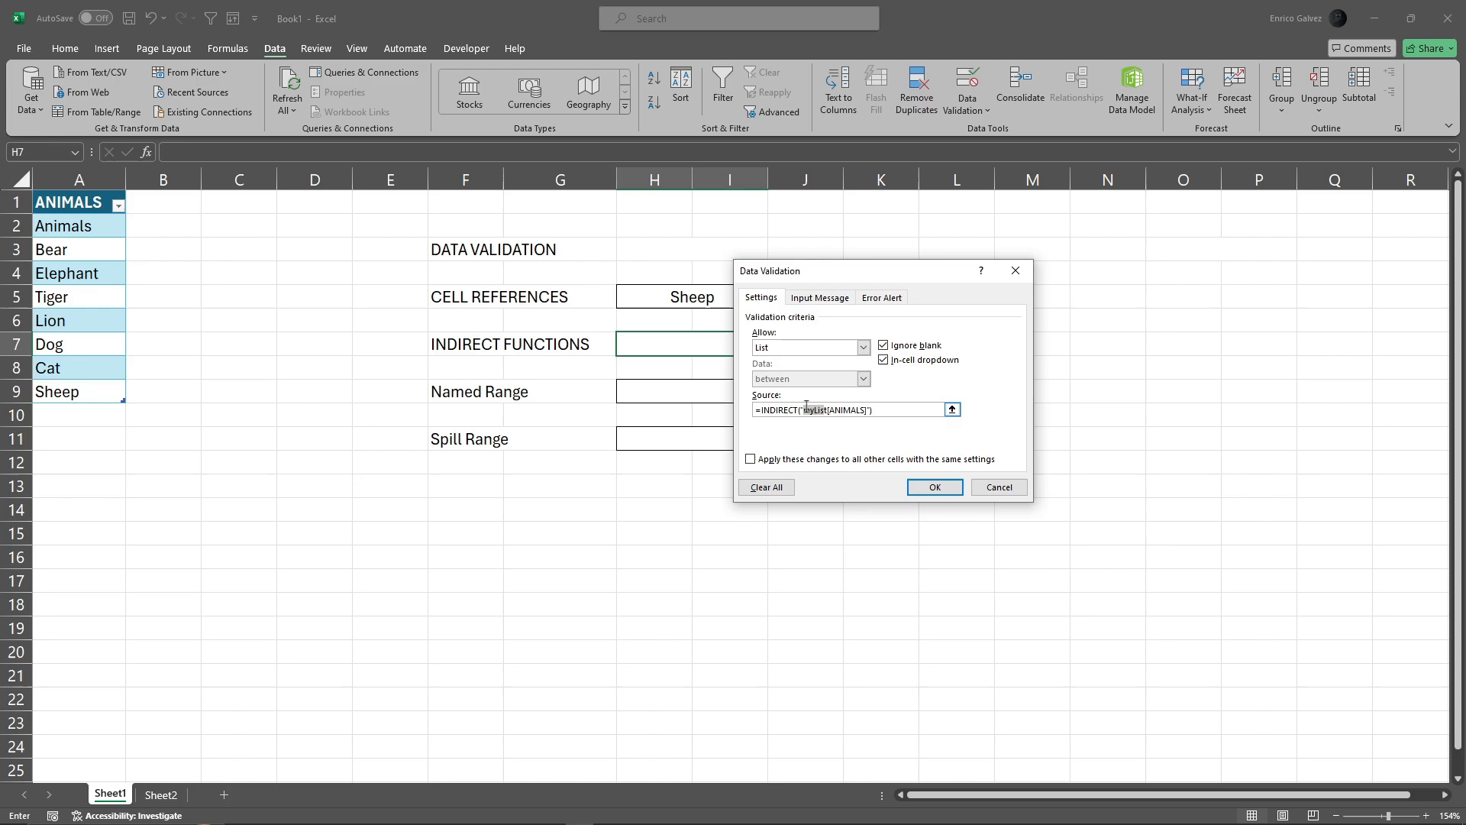
left_click(1082, 317)
left_click(1016, 269)
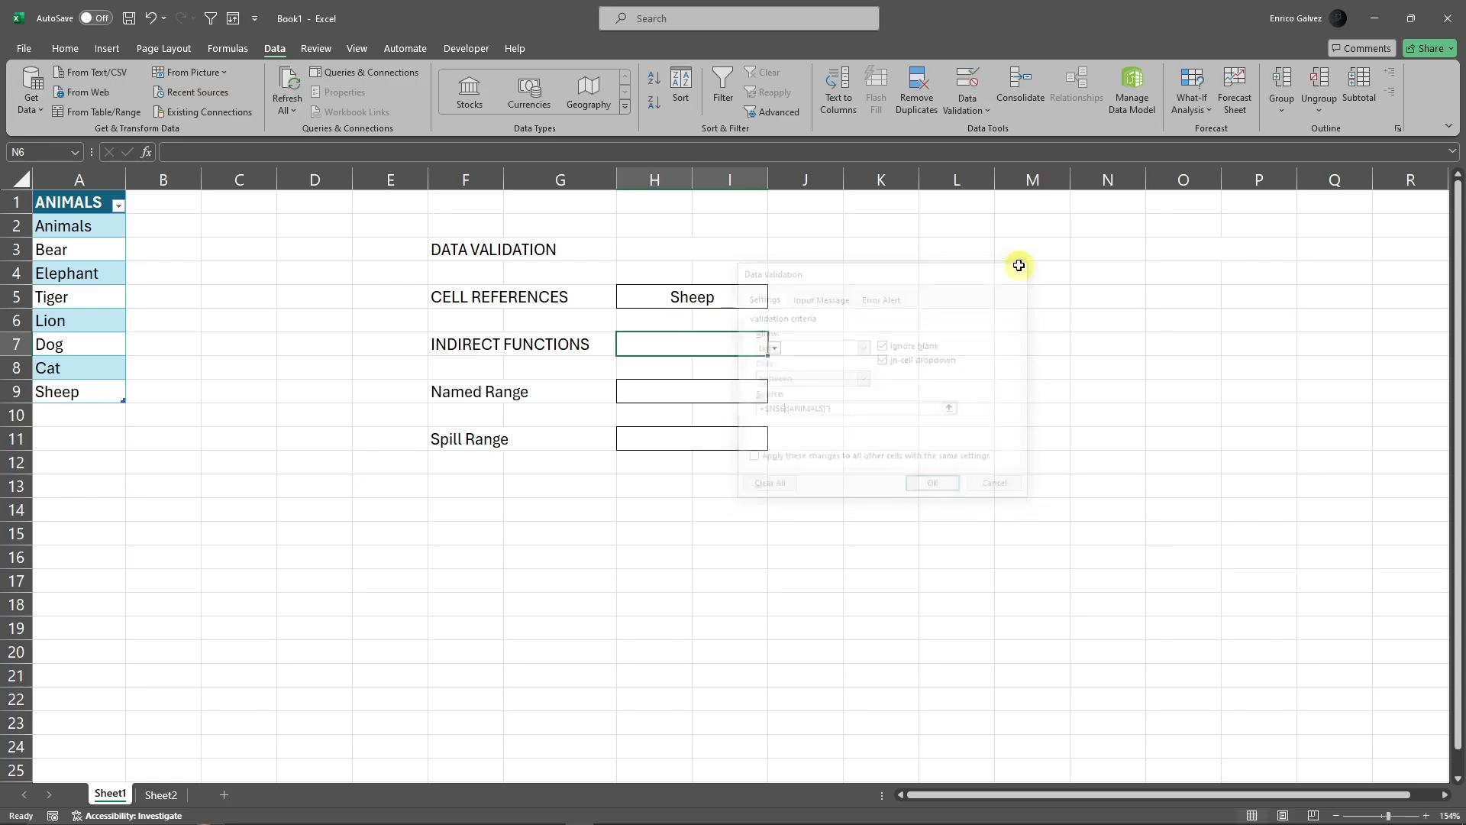
- Look up the name of the animals table in column A in its table design properties
left_click(112, 227)
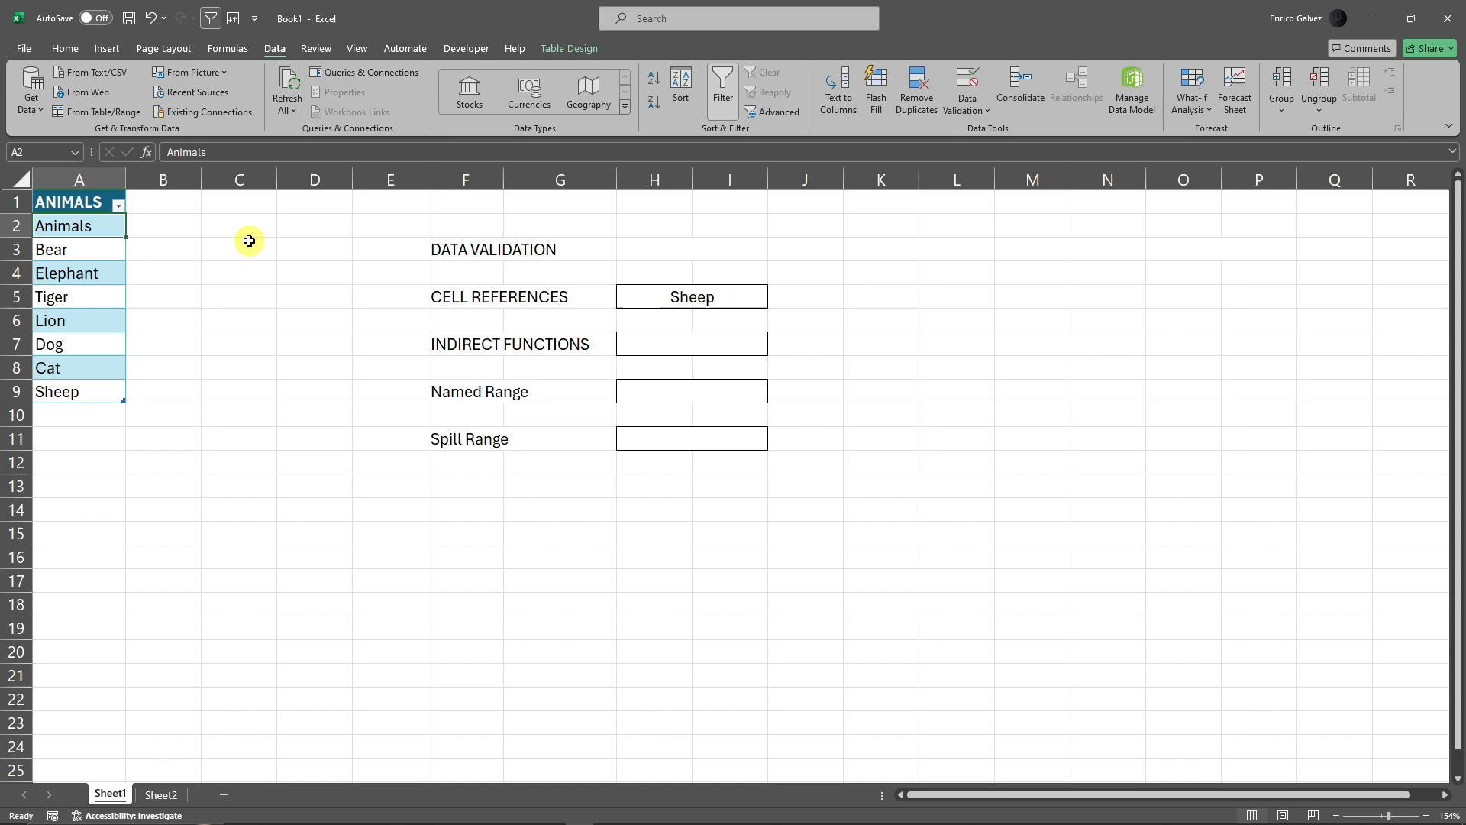
left_click(255, 358)
left_click(83, 227)
left_click(84, 265)
left_click(80, 369)
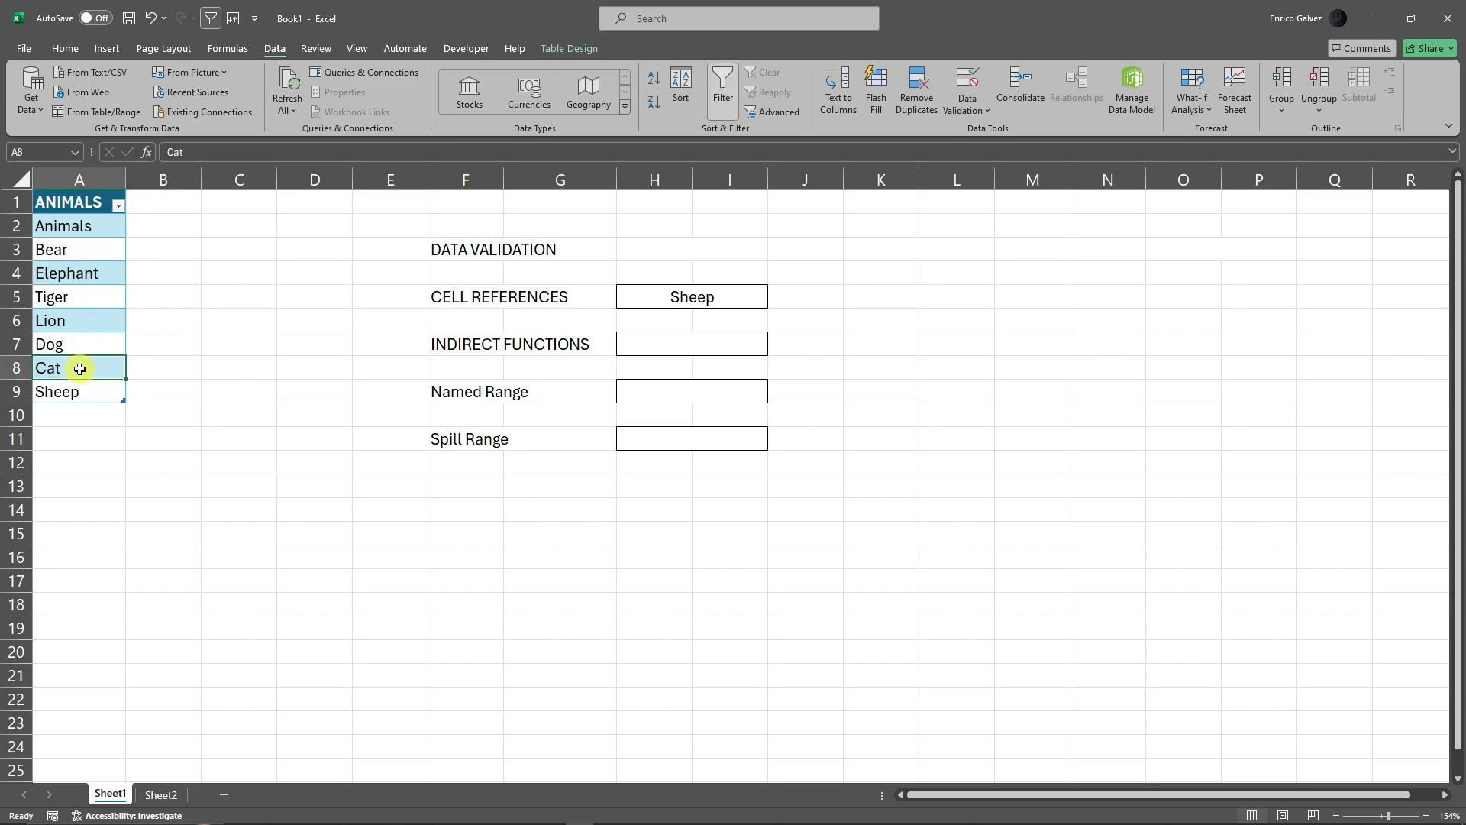
left_click(77, 274)
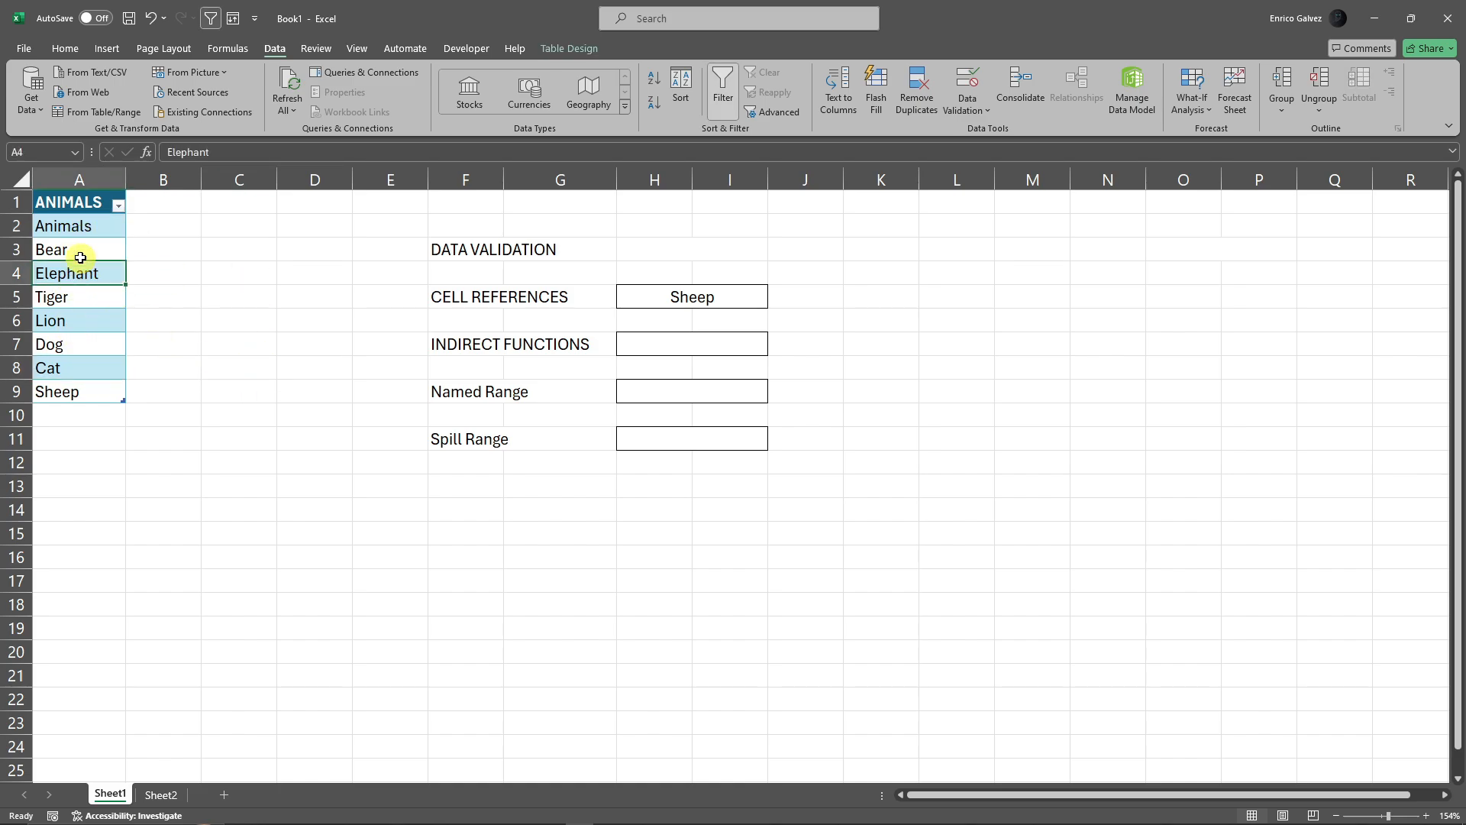
left_click(572, 46)
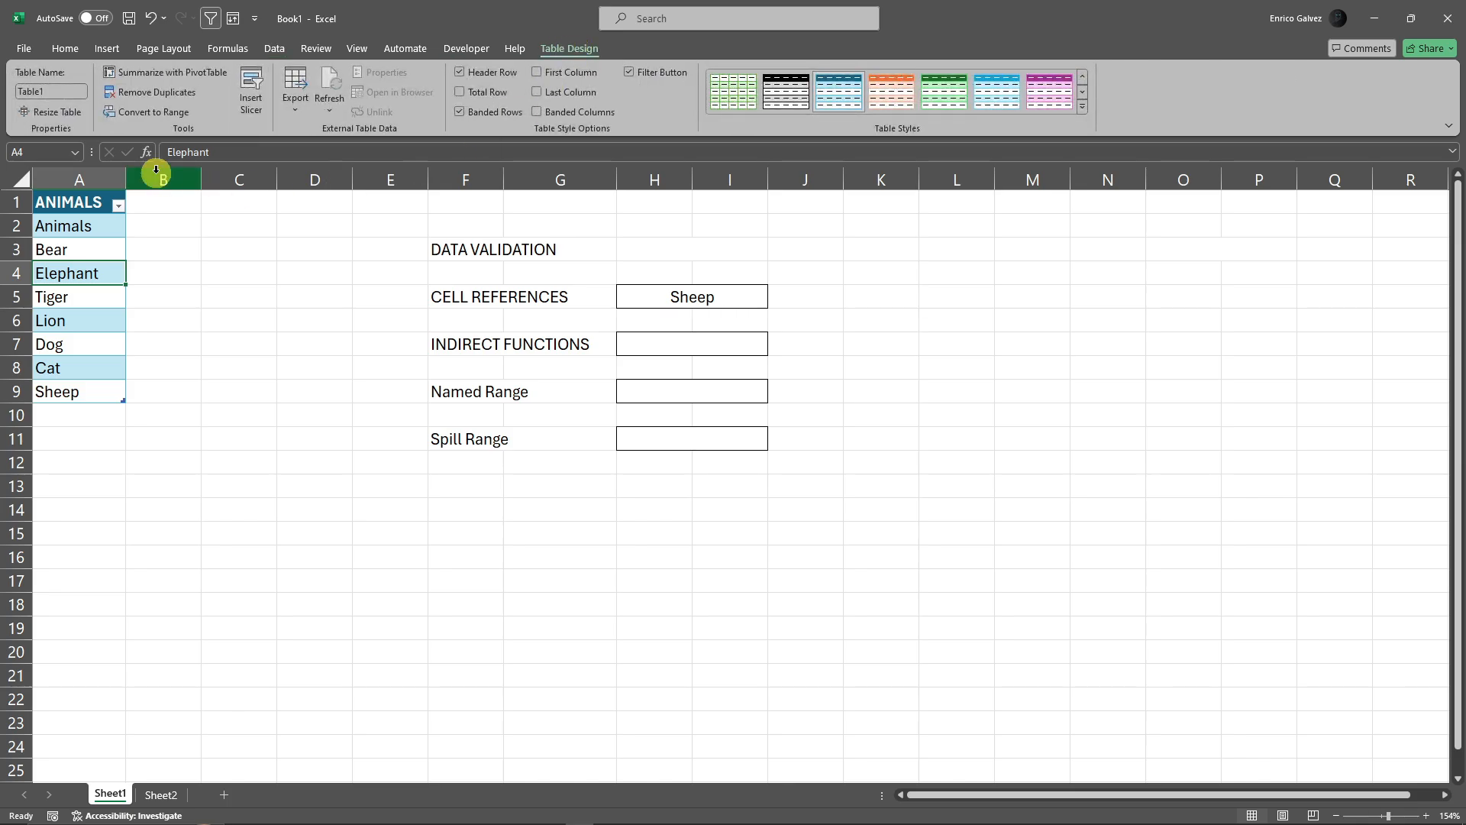
left_click(42, 91)
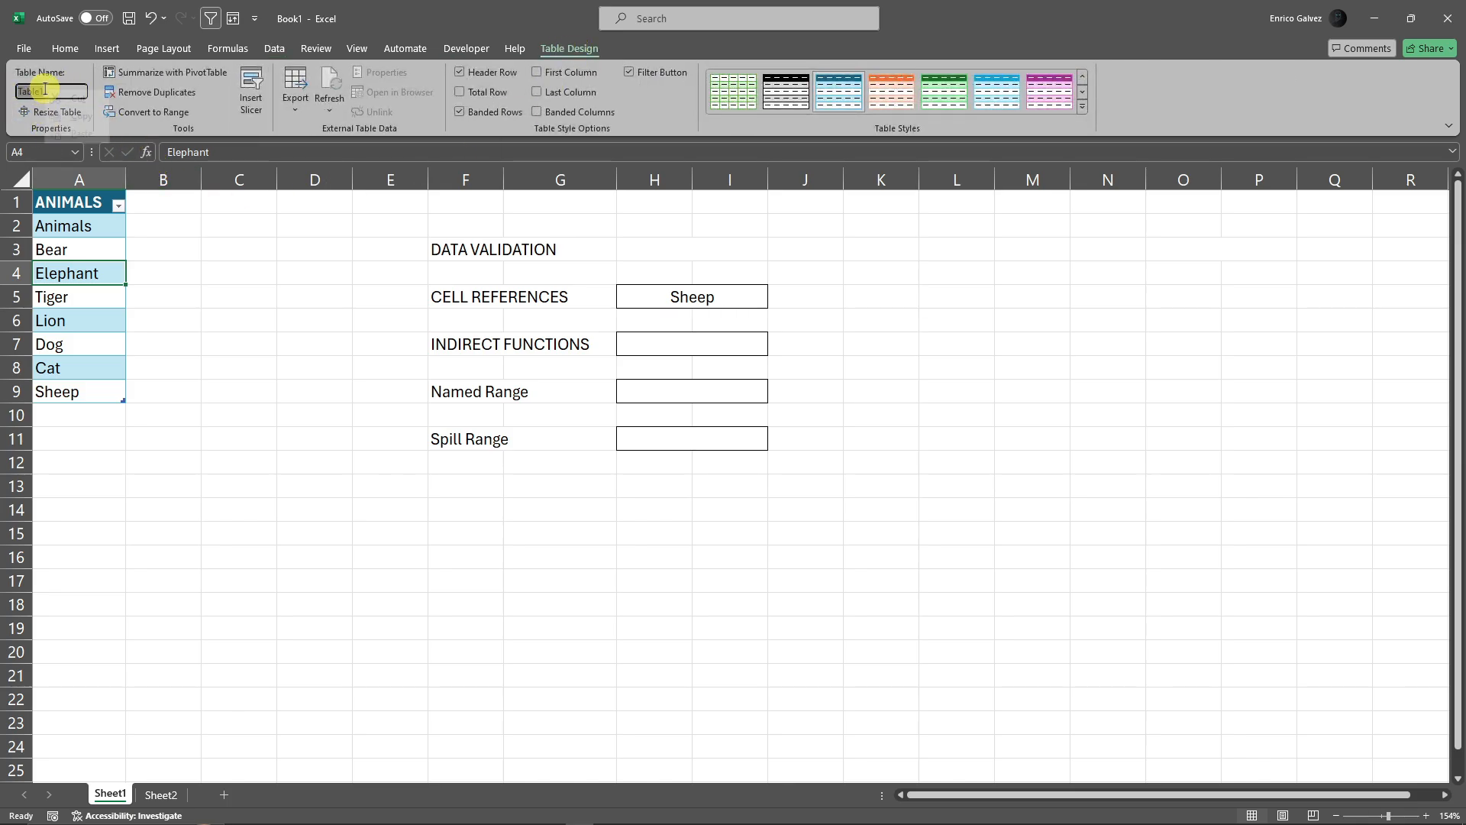
left_click(331, 298)
- Change the list source of H7 to =INDIRECT("Table1[ANIMALS]"), apply the validation and try its drop-down
left_click(741, 346)
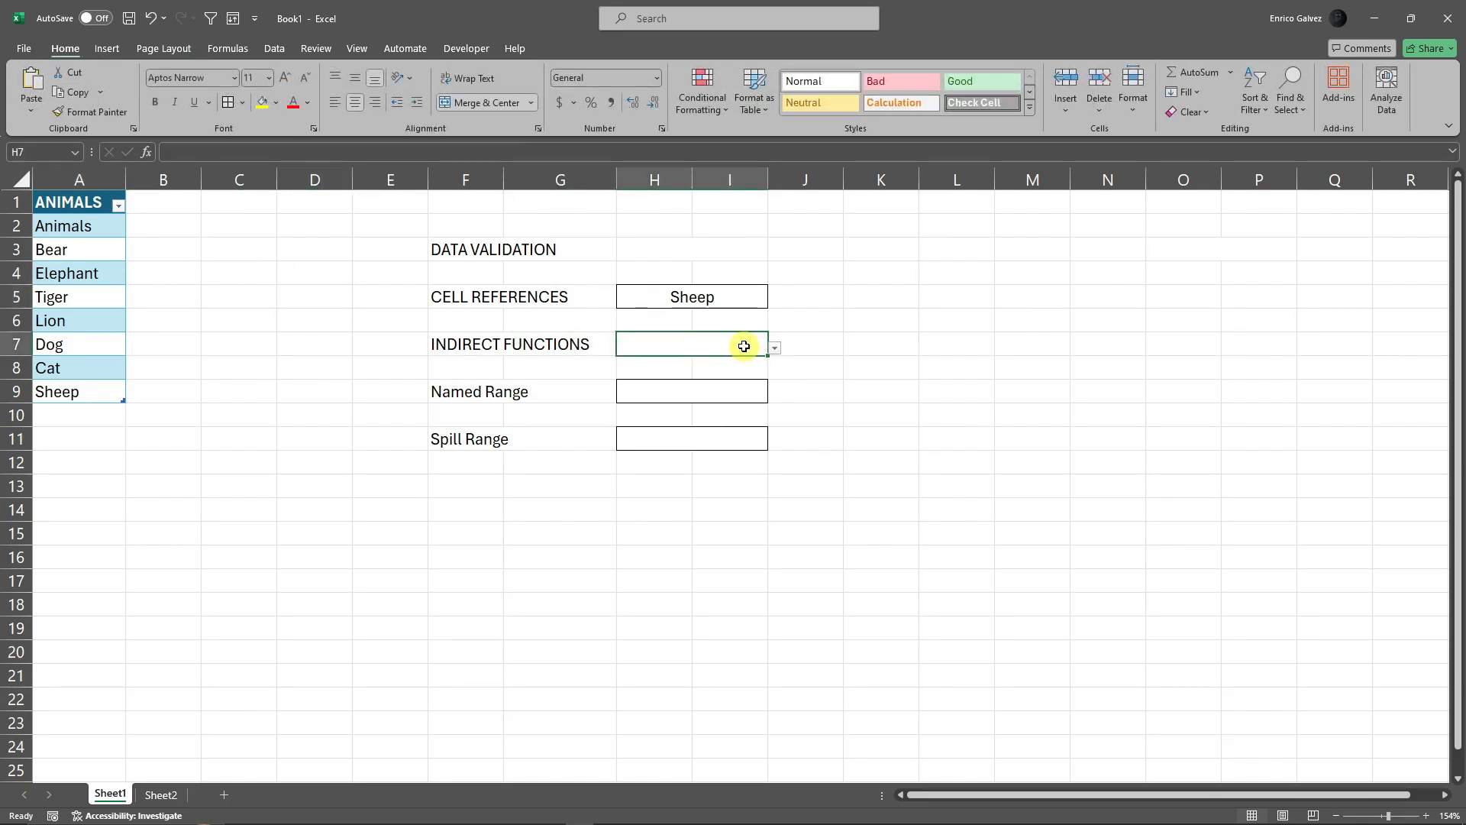
key("alt+a")
left_click(846, 377)
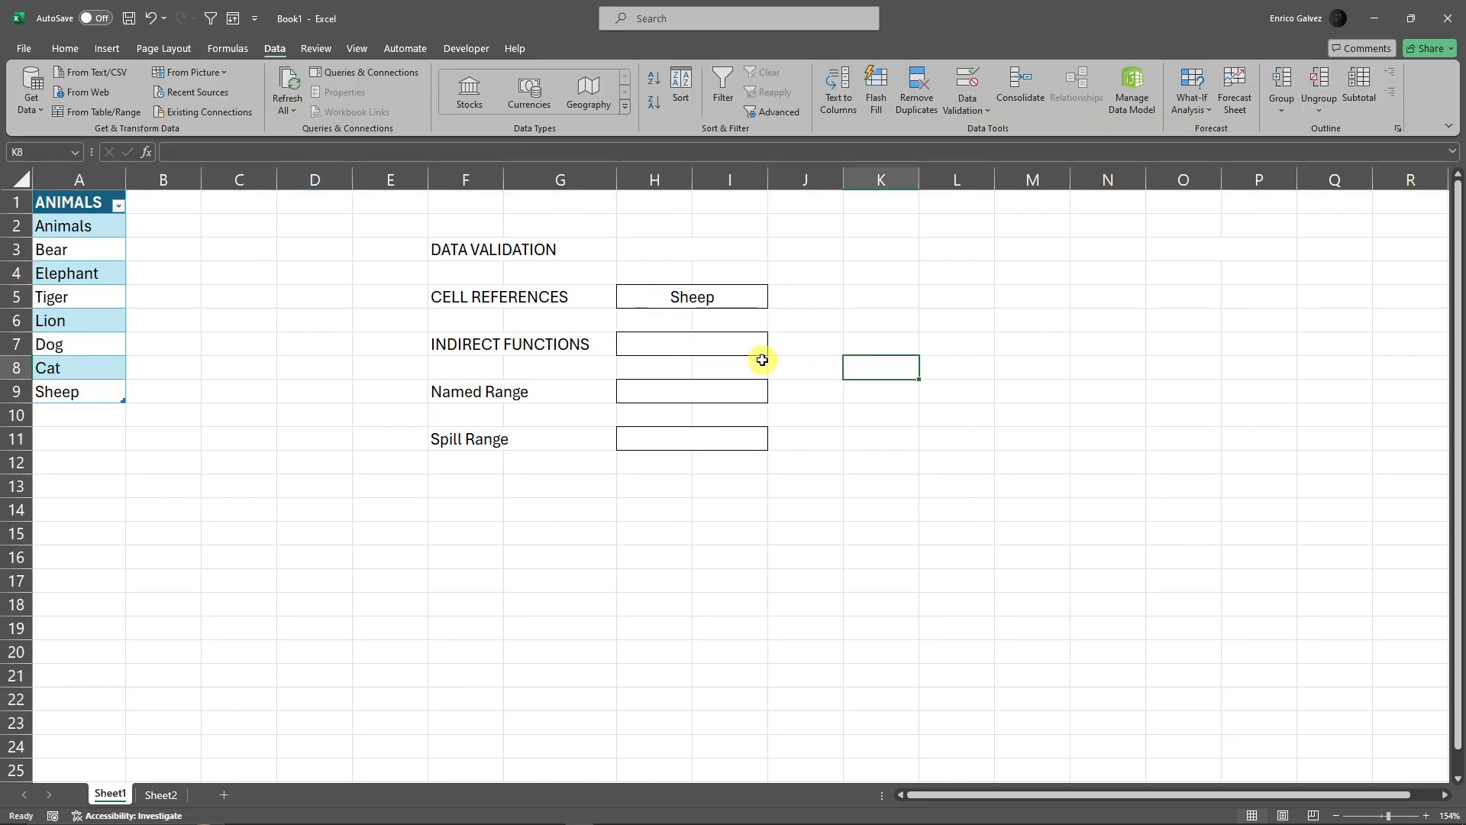
left_click(742, 344)
left_click(968, 83)
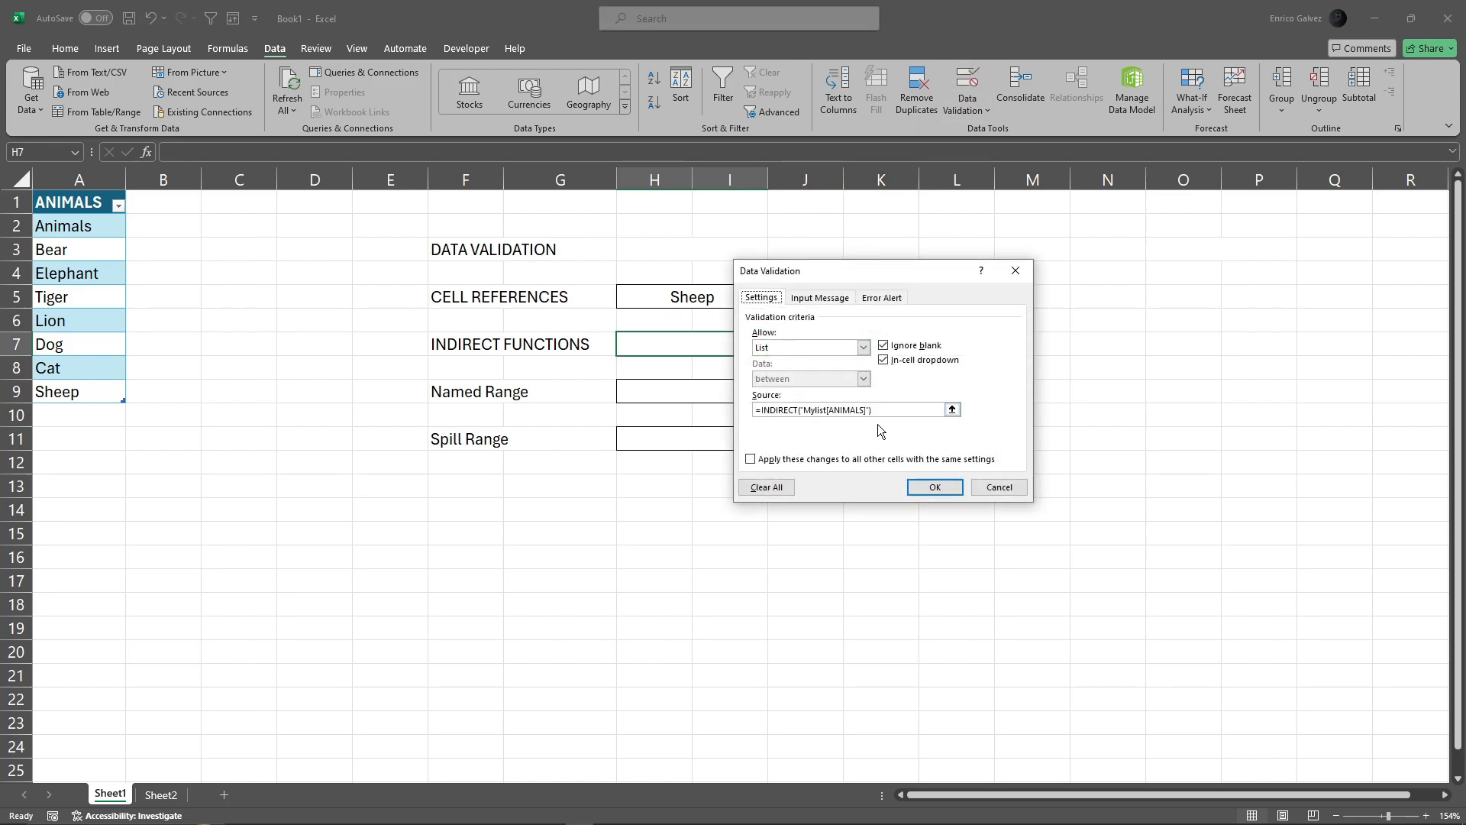
left_click_drag(826, 413, 802, 411)
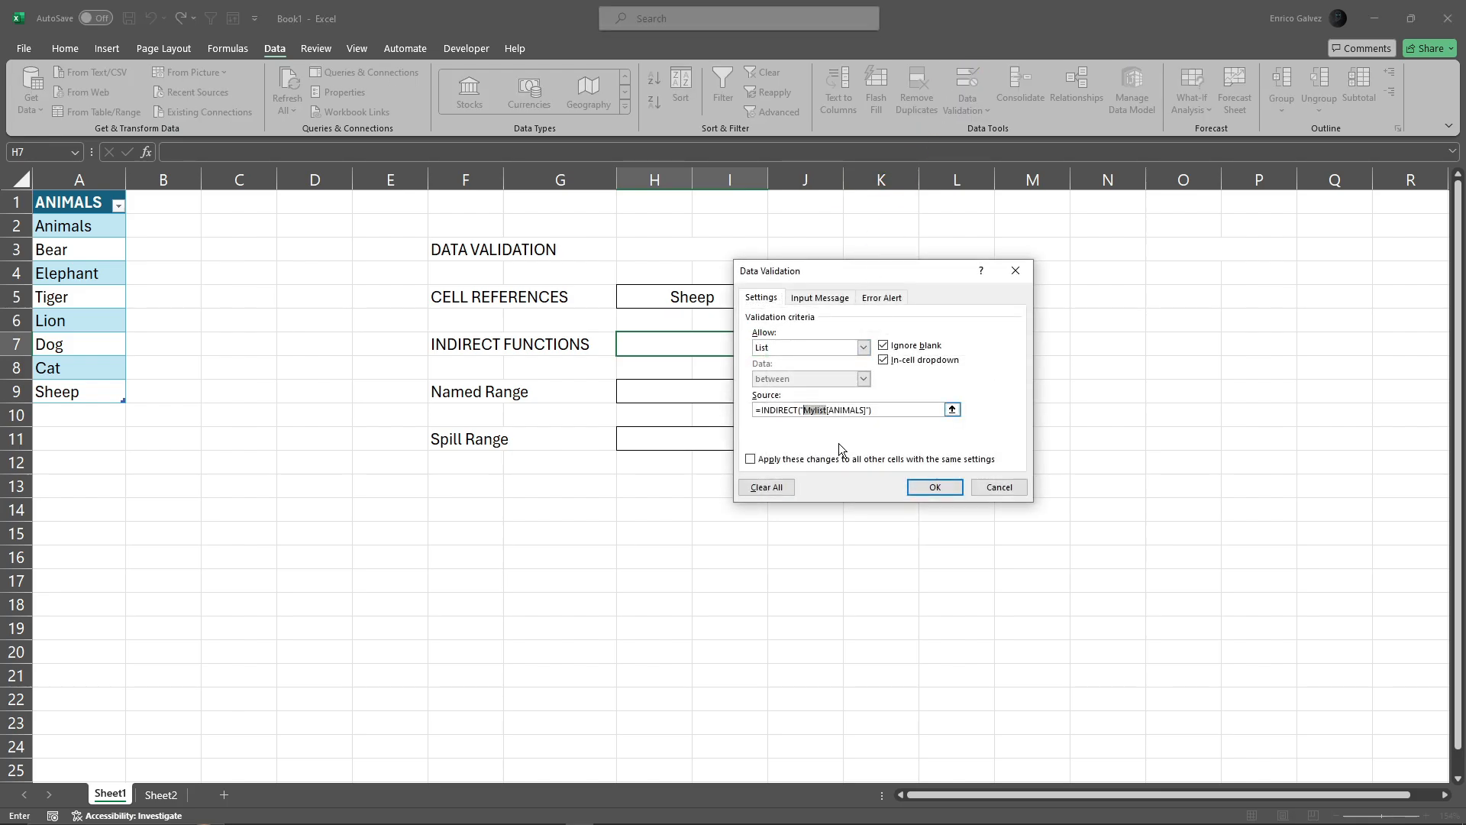
type("Table1")
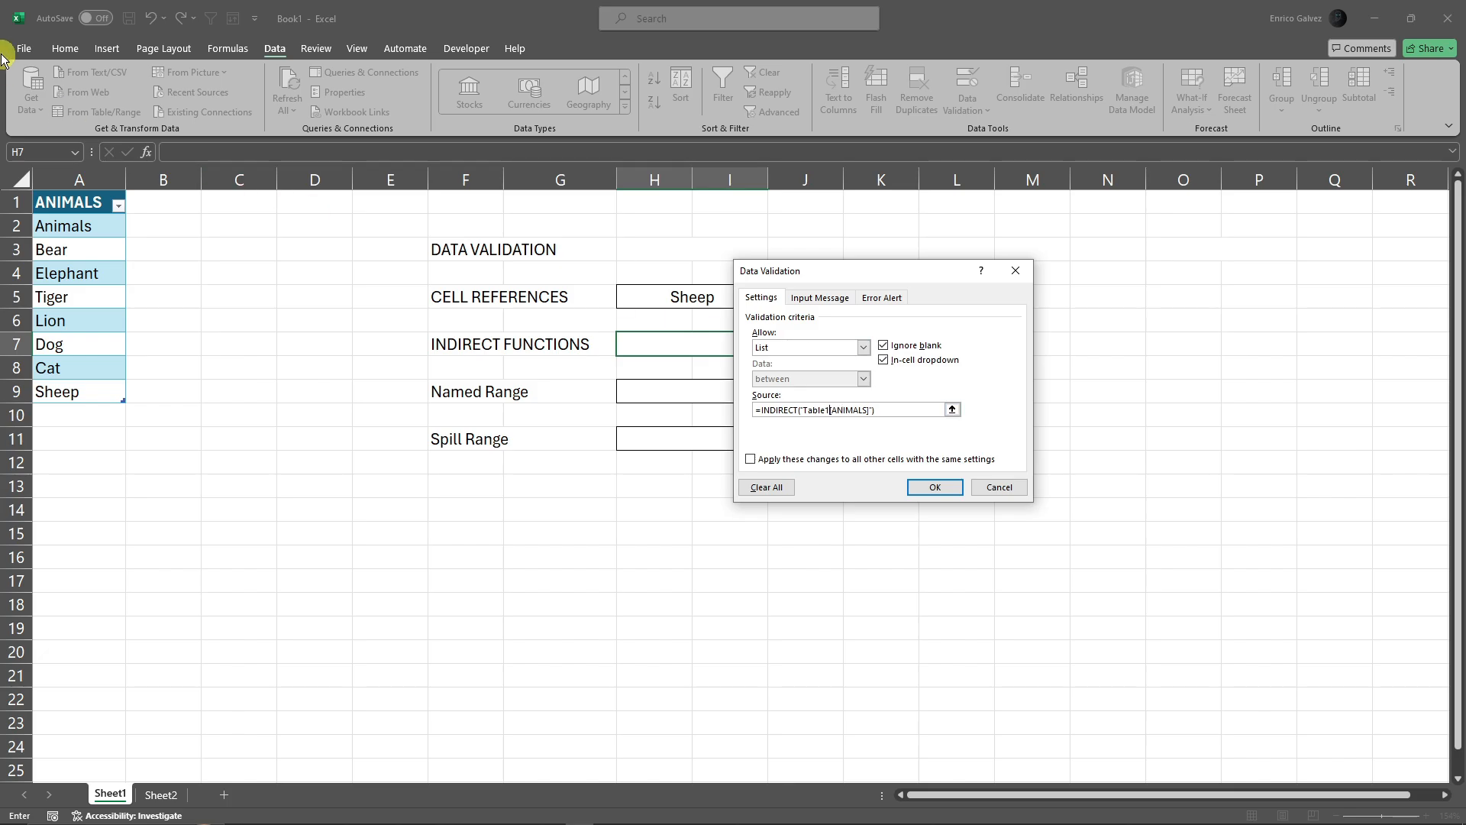
left_click(936, 489)
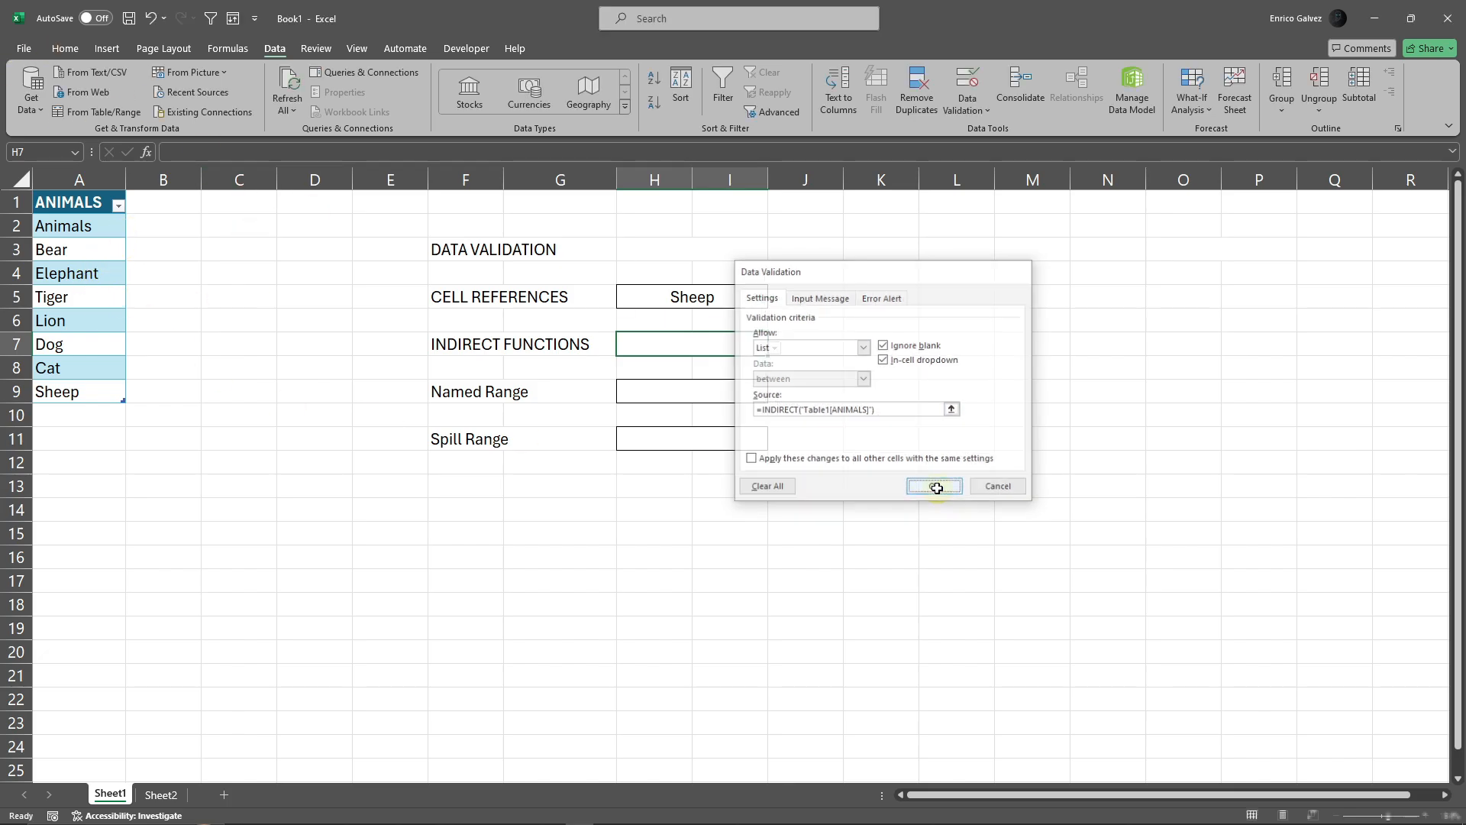
left_click(775, 348)
left_click(896, 390)
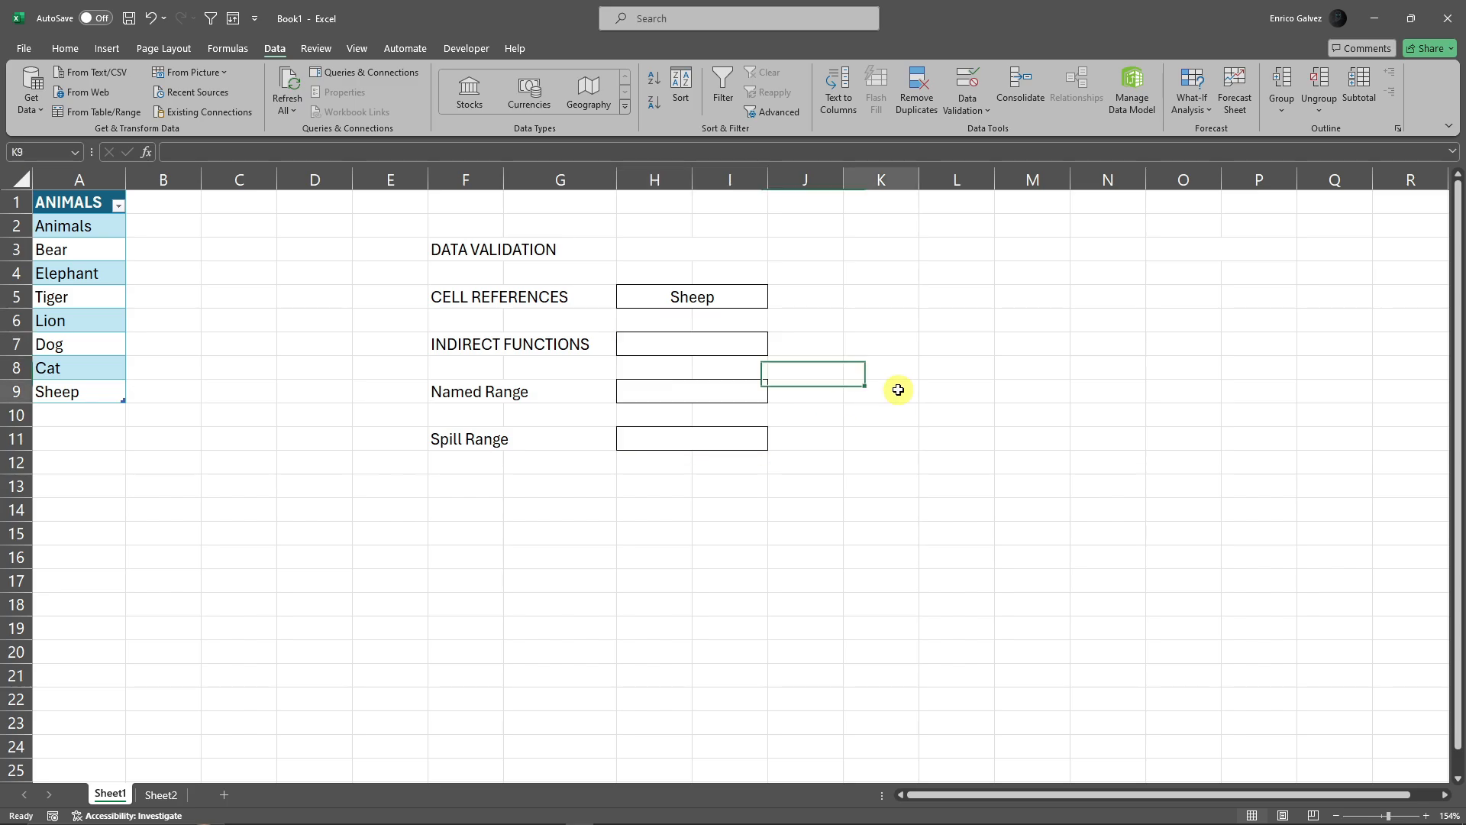
- Add Fish to the end of the animals table in cell A10
left_click(88, 414)
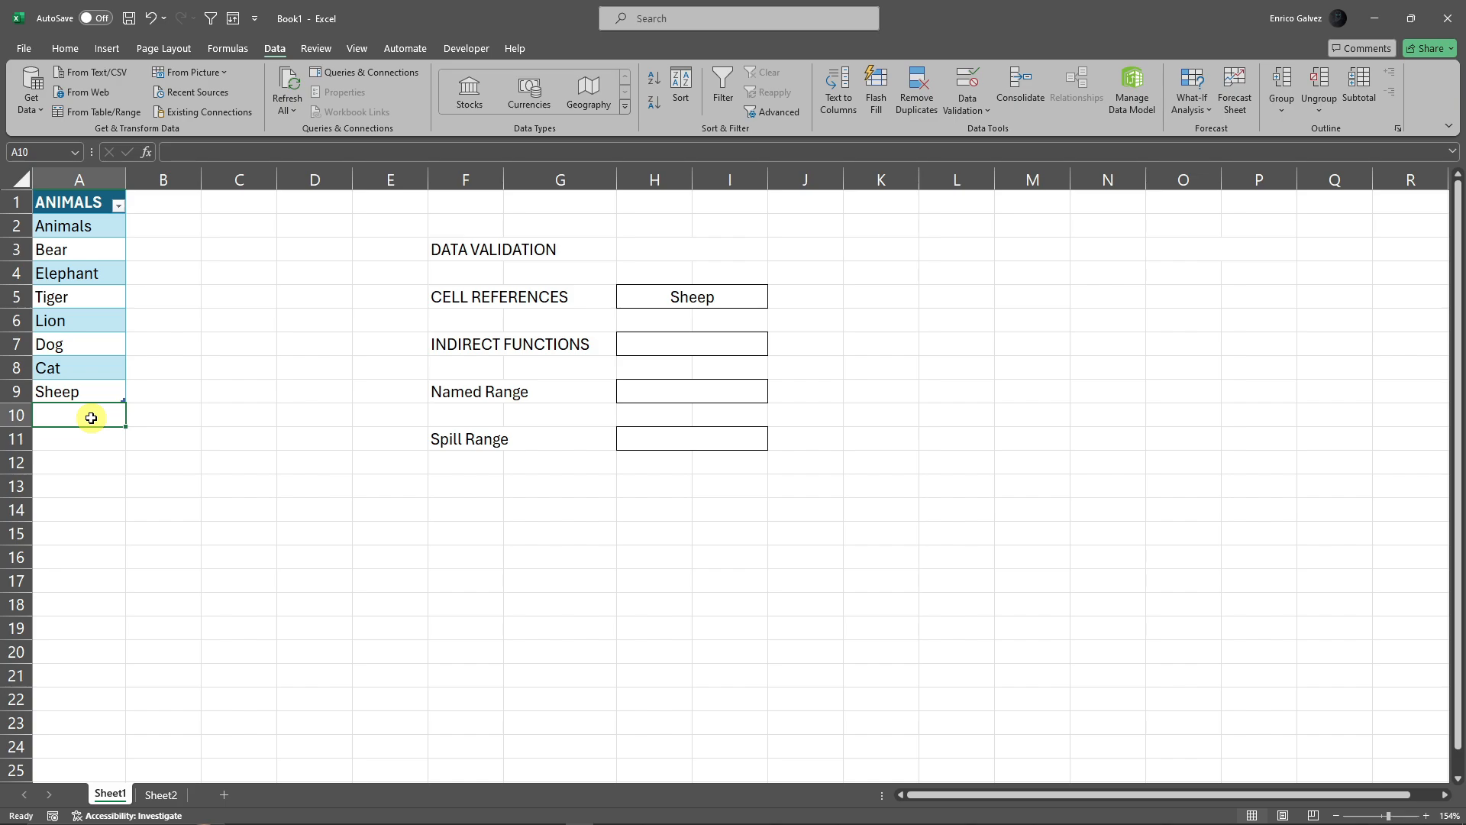
type("Fish")
key("Return")
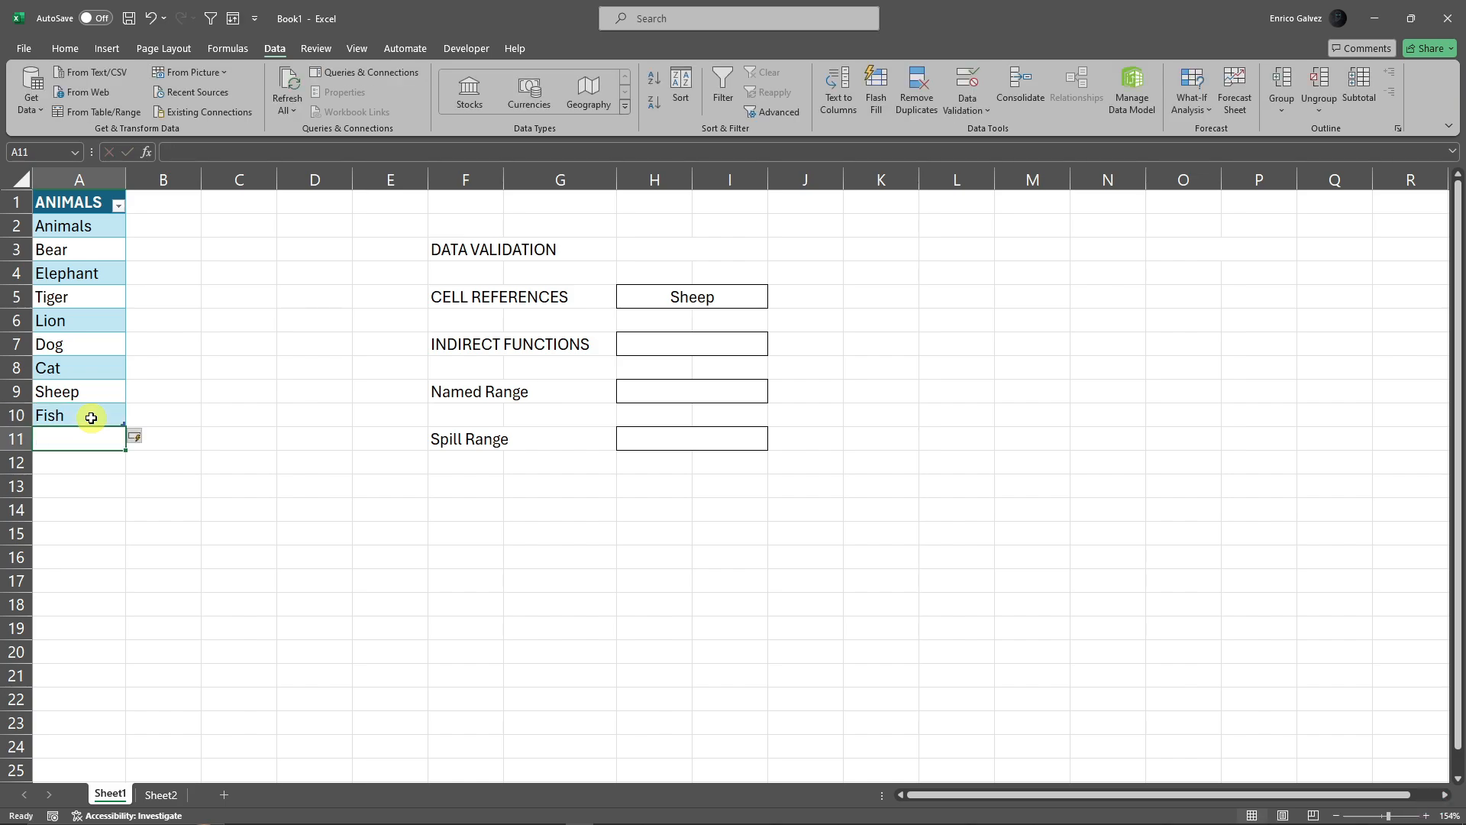
- Check whether the INDIRECT FUNCTIONS drop-down in H7 includes the newly added animal
left_click(762, 343)
left_click(774, 348)
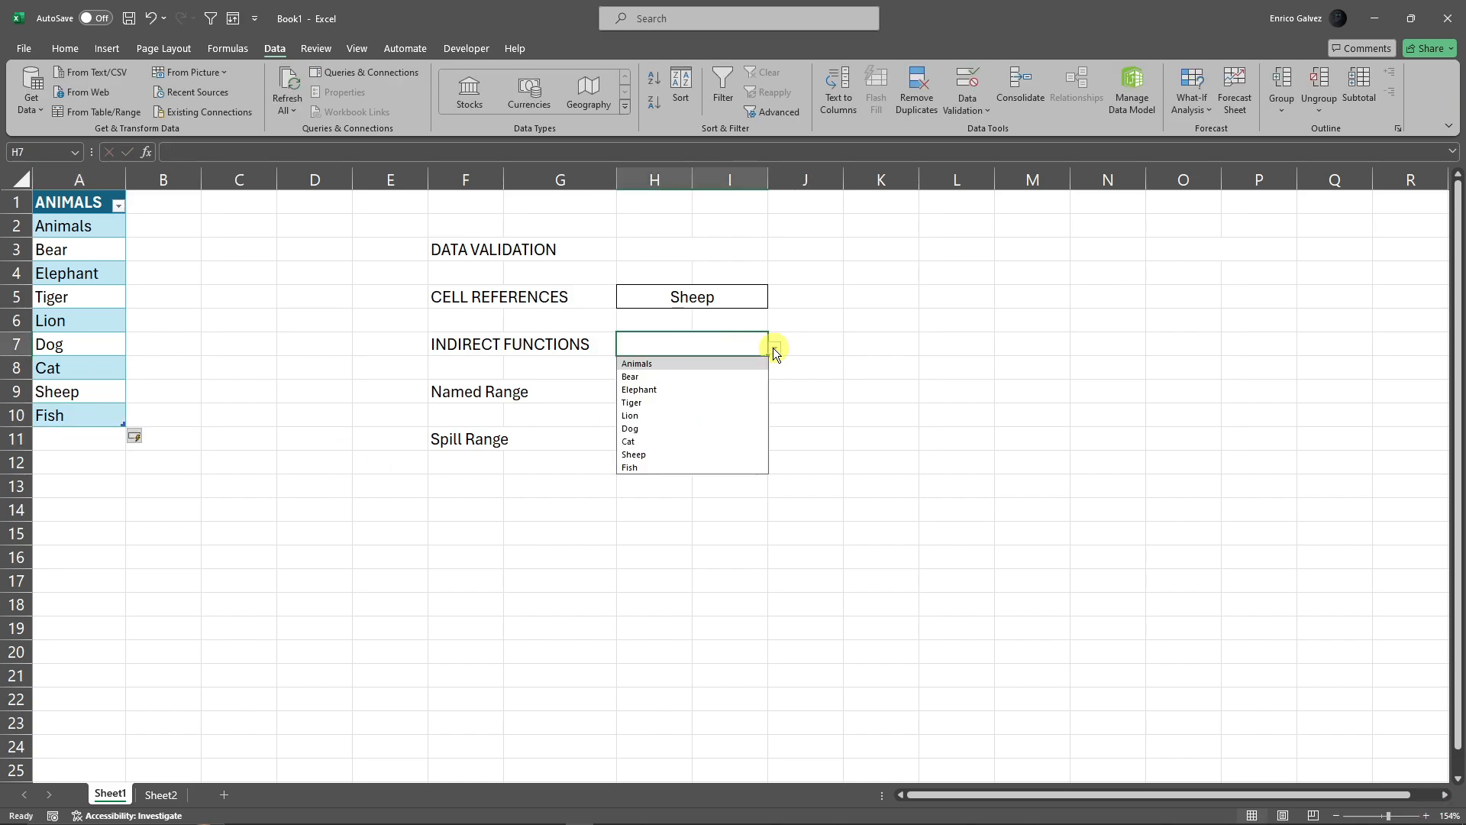
left_click(886, 366)
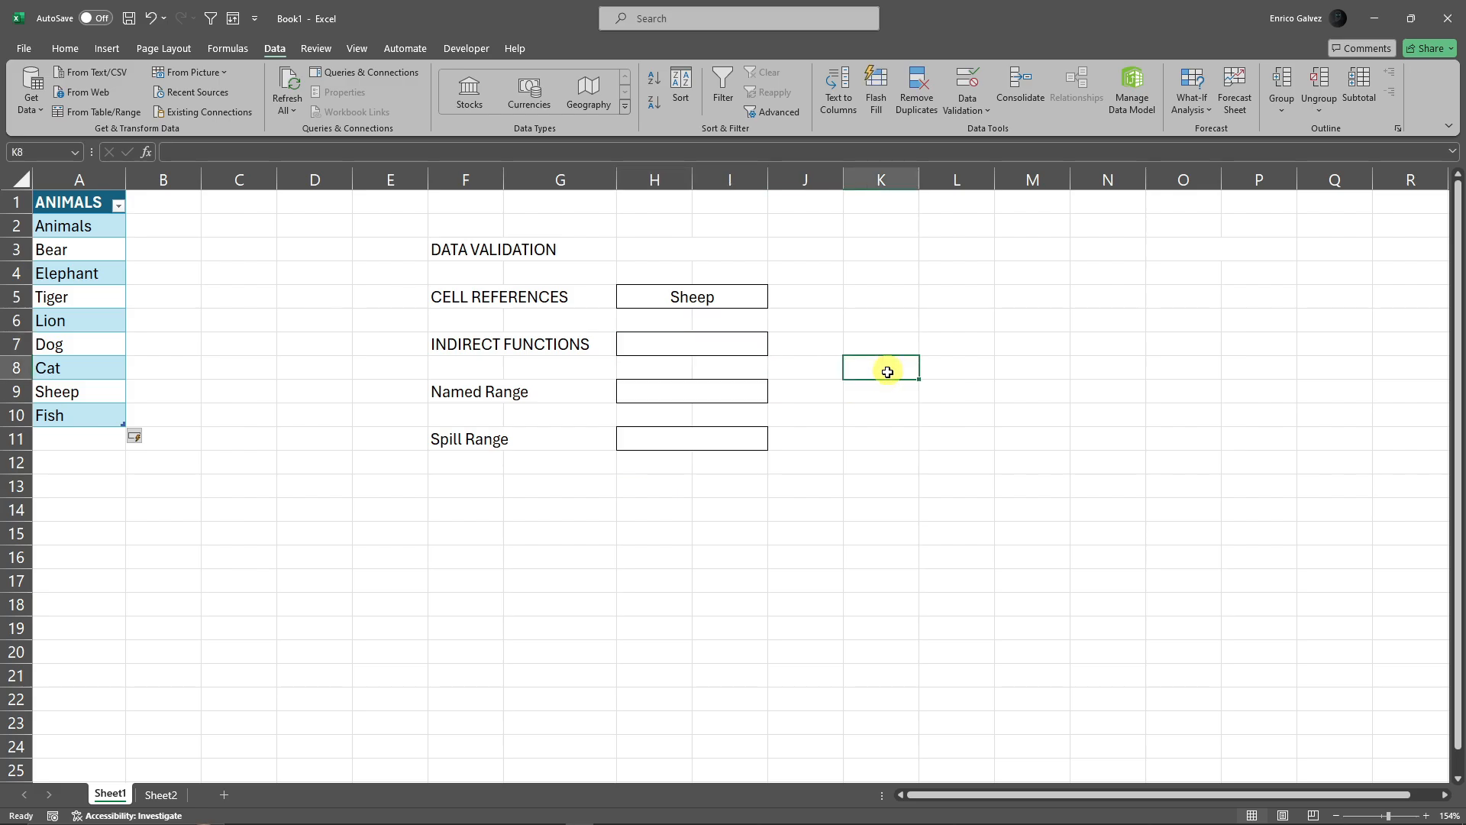
left_click(476, 394)
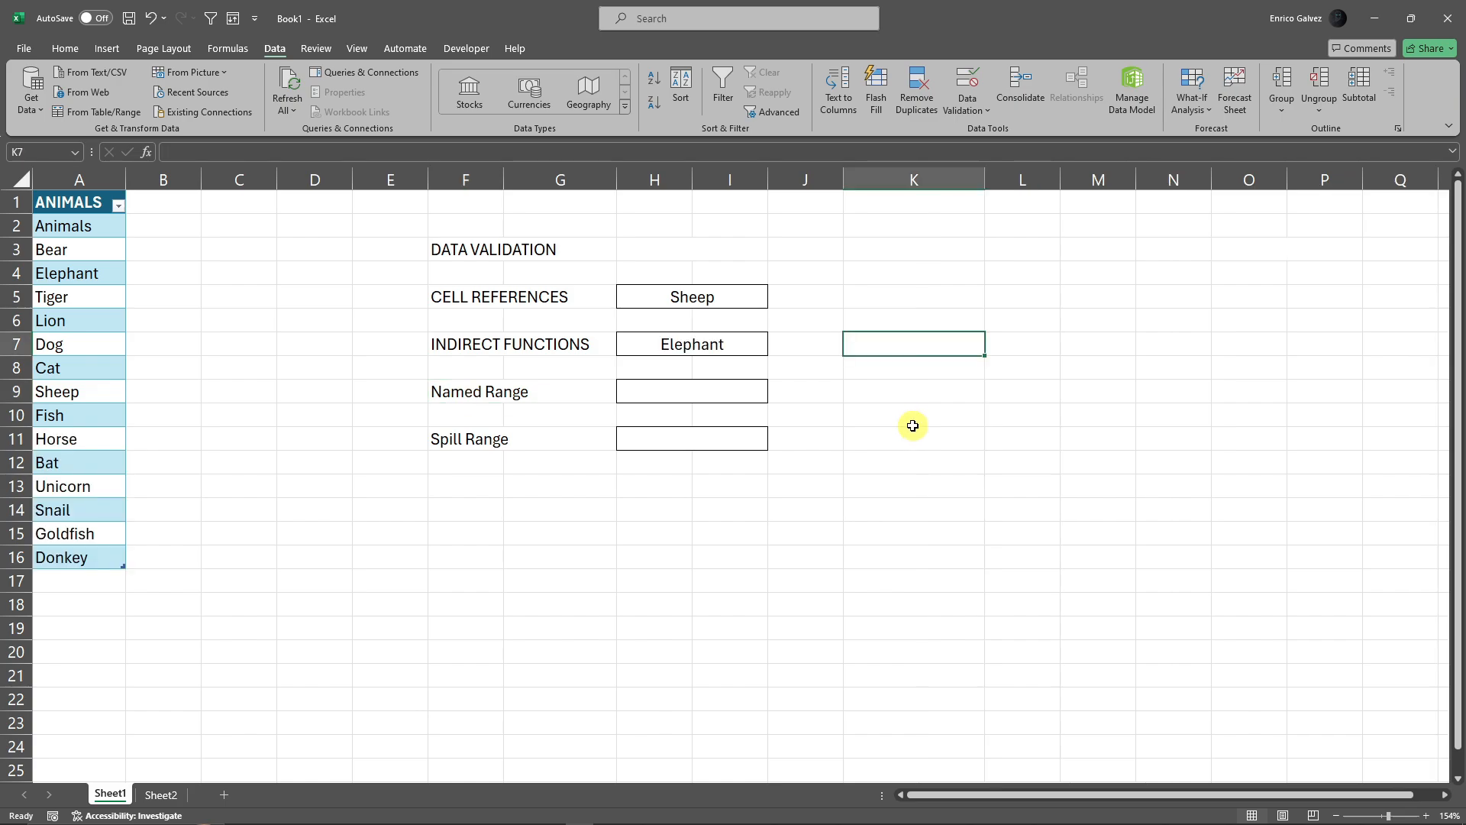
left_click(474, 392)
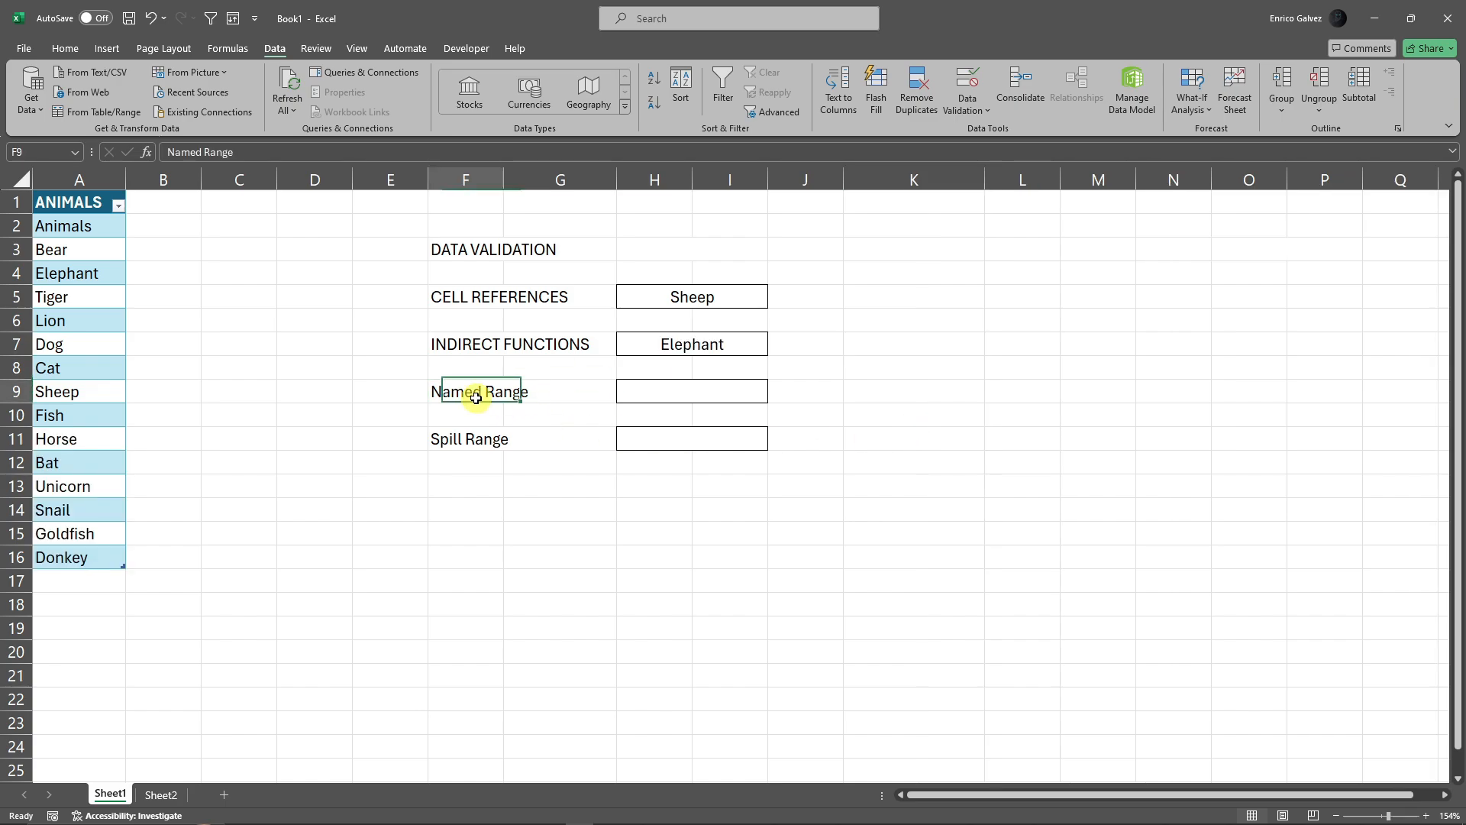
left_click(449, 351)
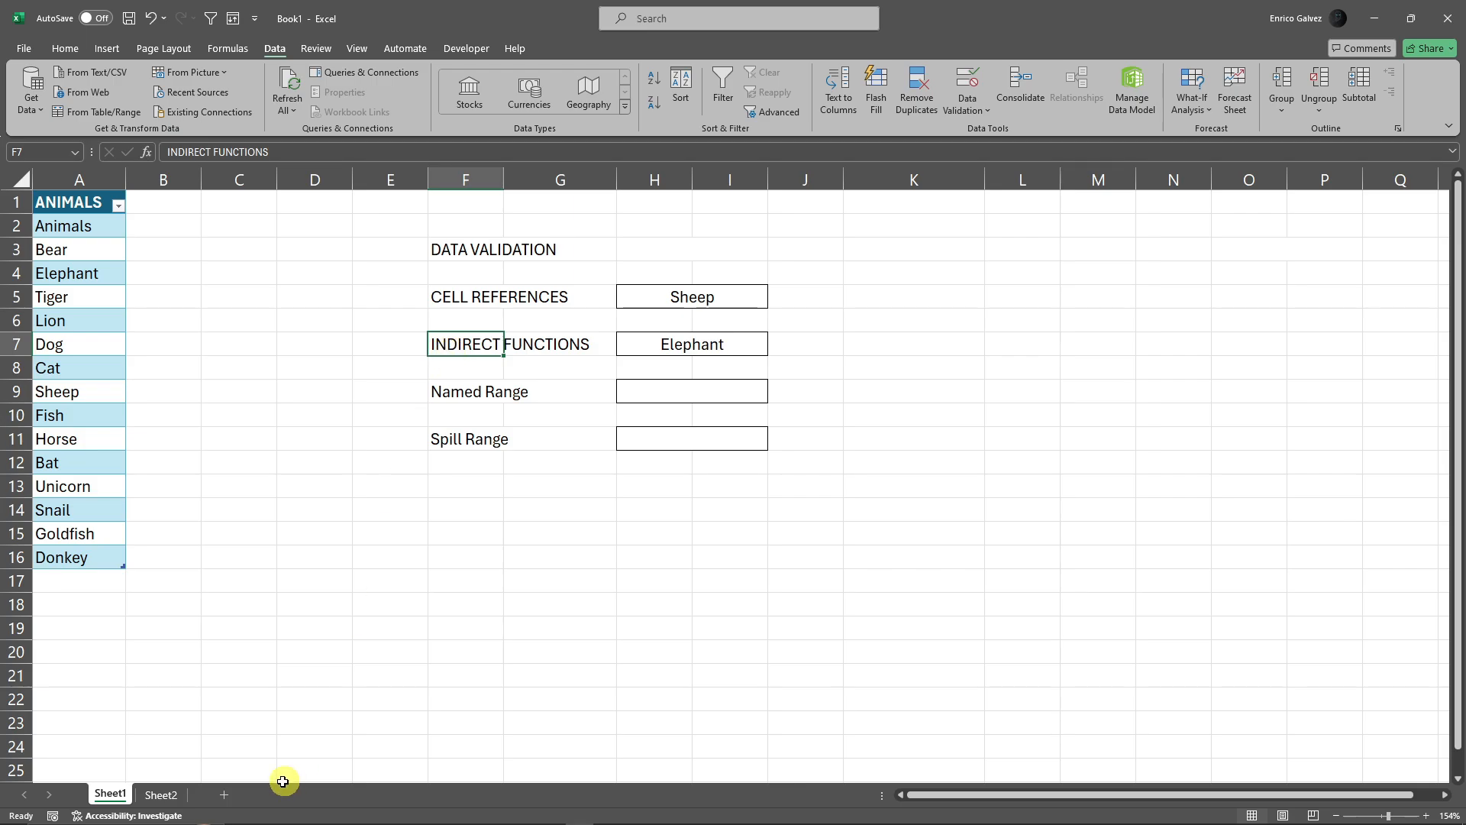
left_click(559, 580)
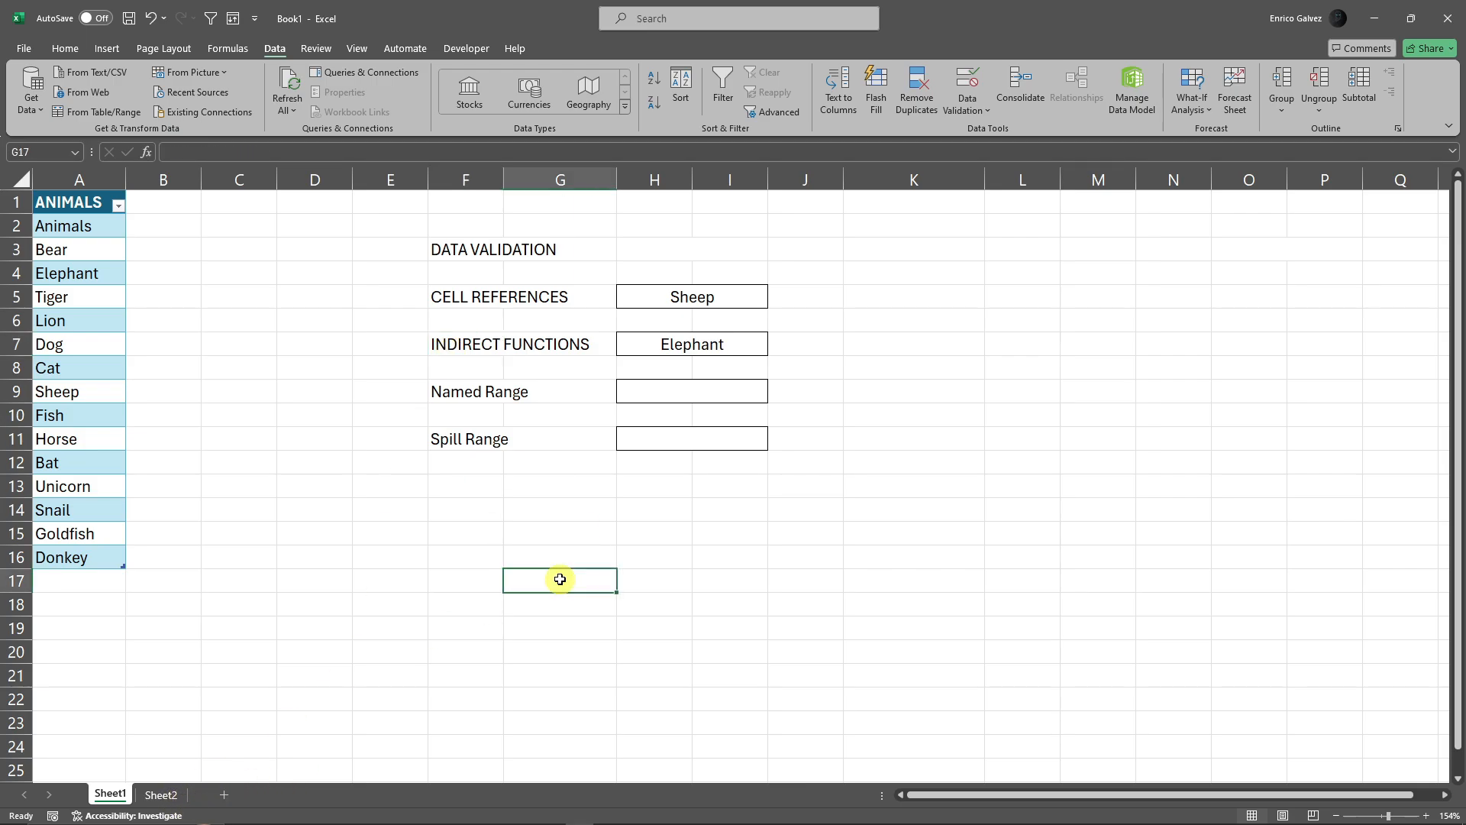
left_click(462, 396)
- Try the existing drop-down in H9 beside the Named Range label
left_click(694, 396)
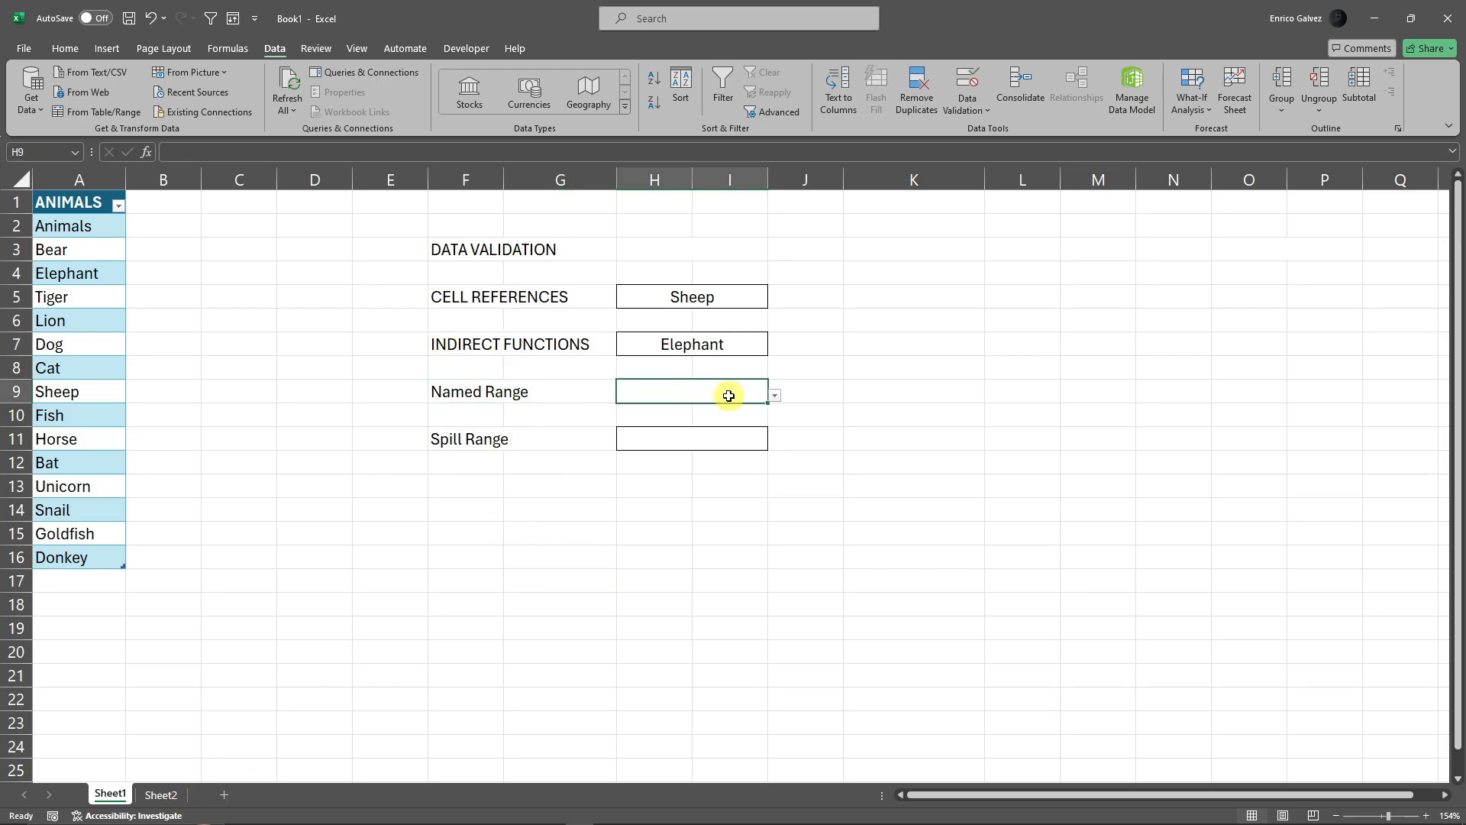
left_click(775, 395)
left_click(794, 398)
left_click(754, 391)
- Define a workbook-scope name SAMPLE1 that refers to the animals in A2:A16 as =Table1[ANIMALS]
left_click(229, 48)
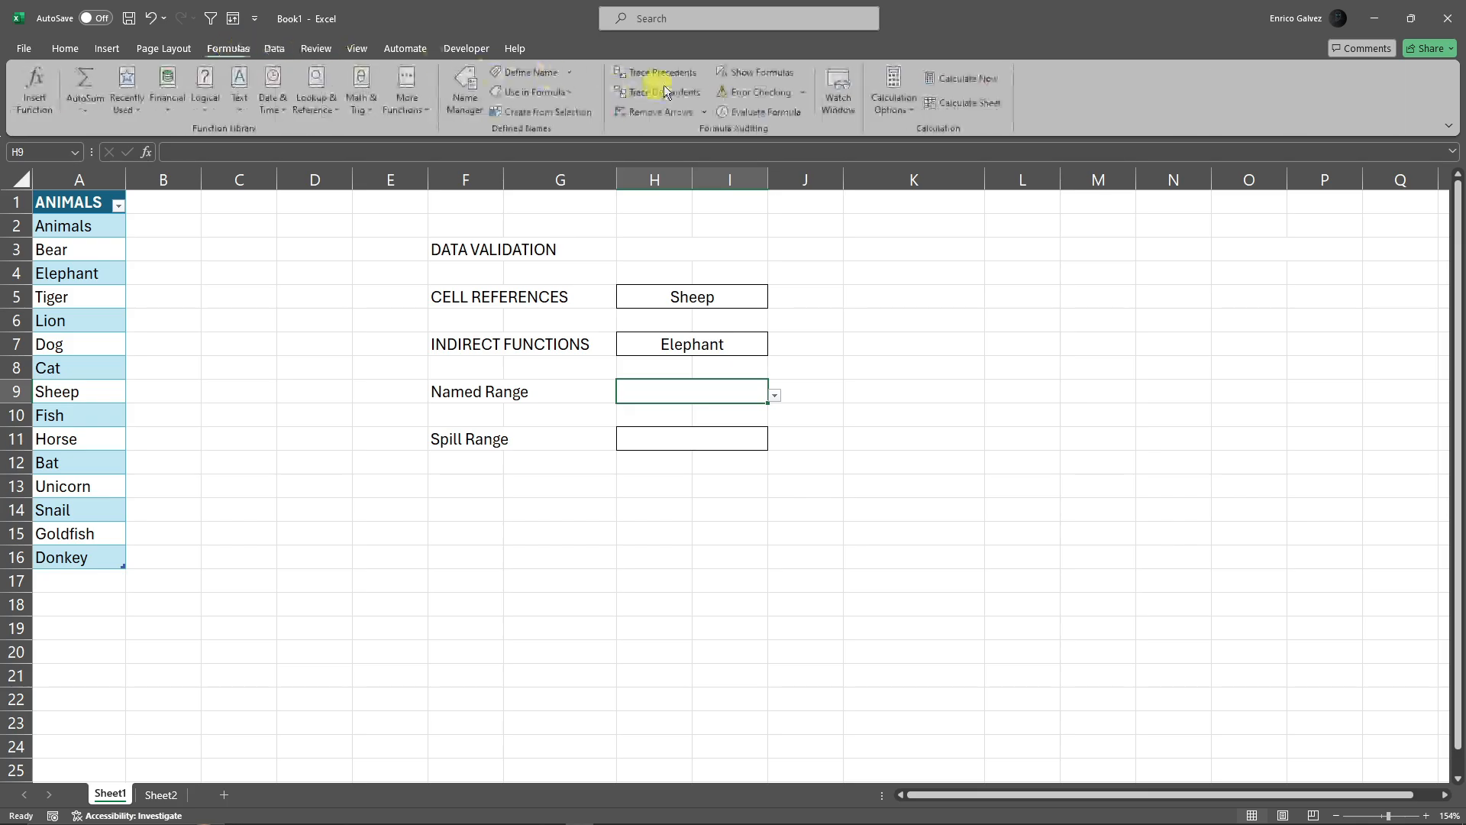
left_click(535, 72)
left_click_drag(858, 357, 940, 348)
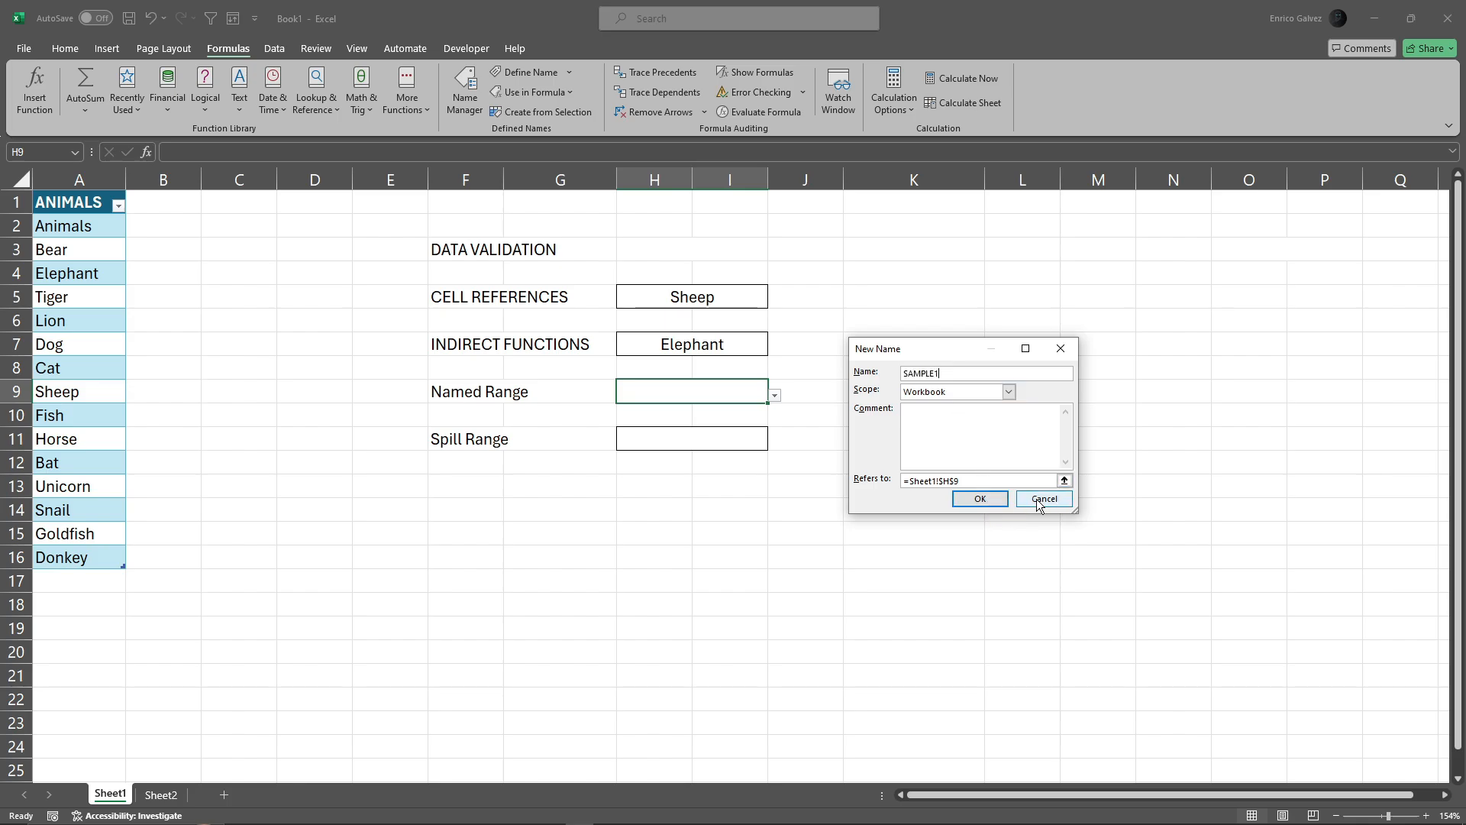
left_click(1064, 480)
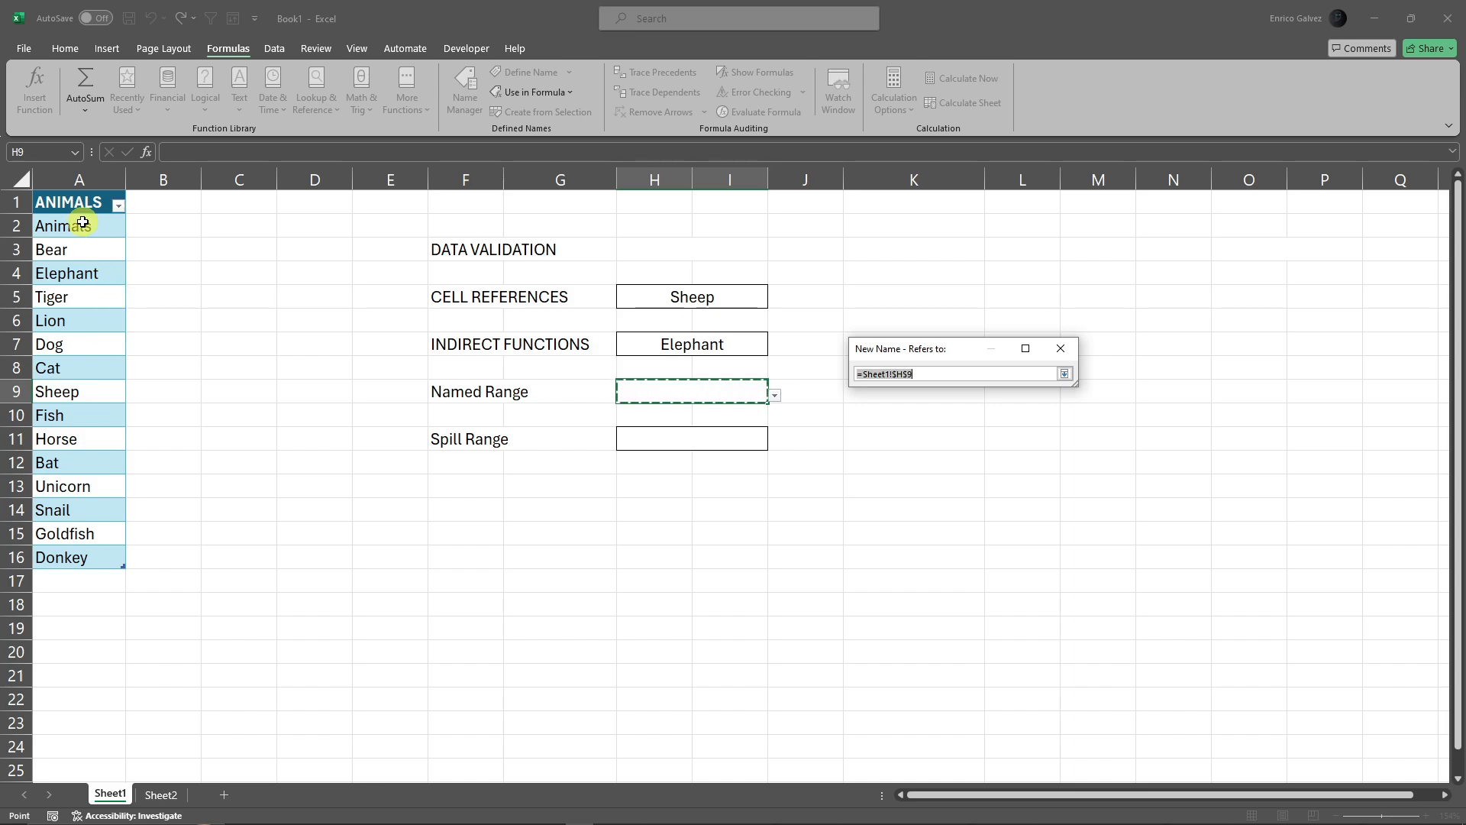
left_click_drag(76, 226, 82, 558)
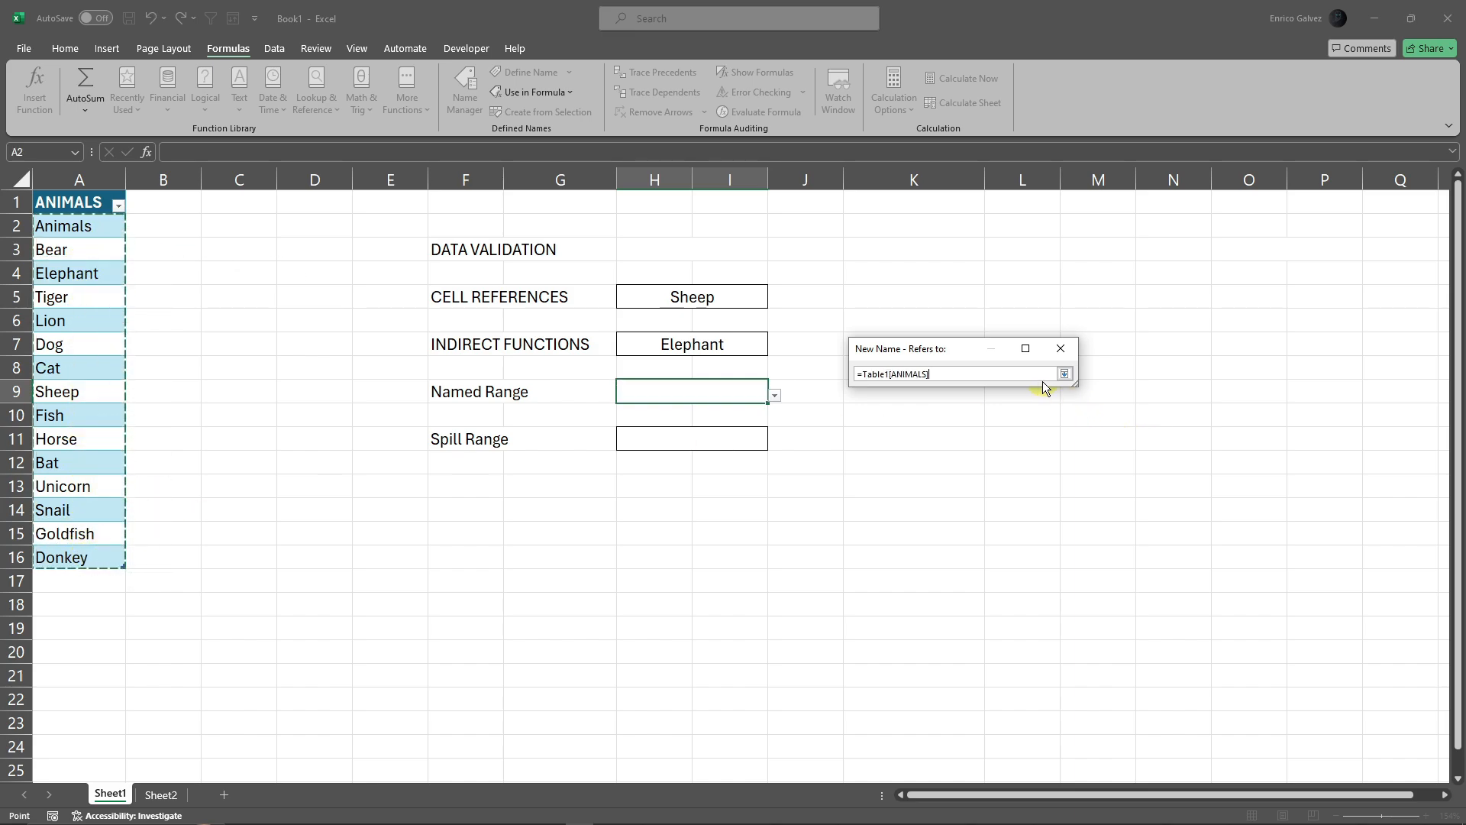
left_click(1064, 373)
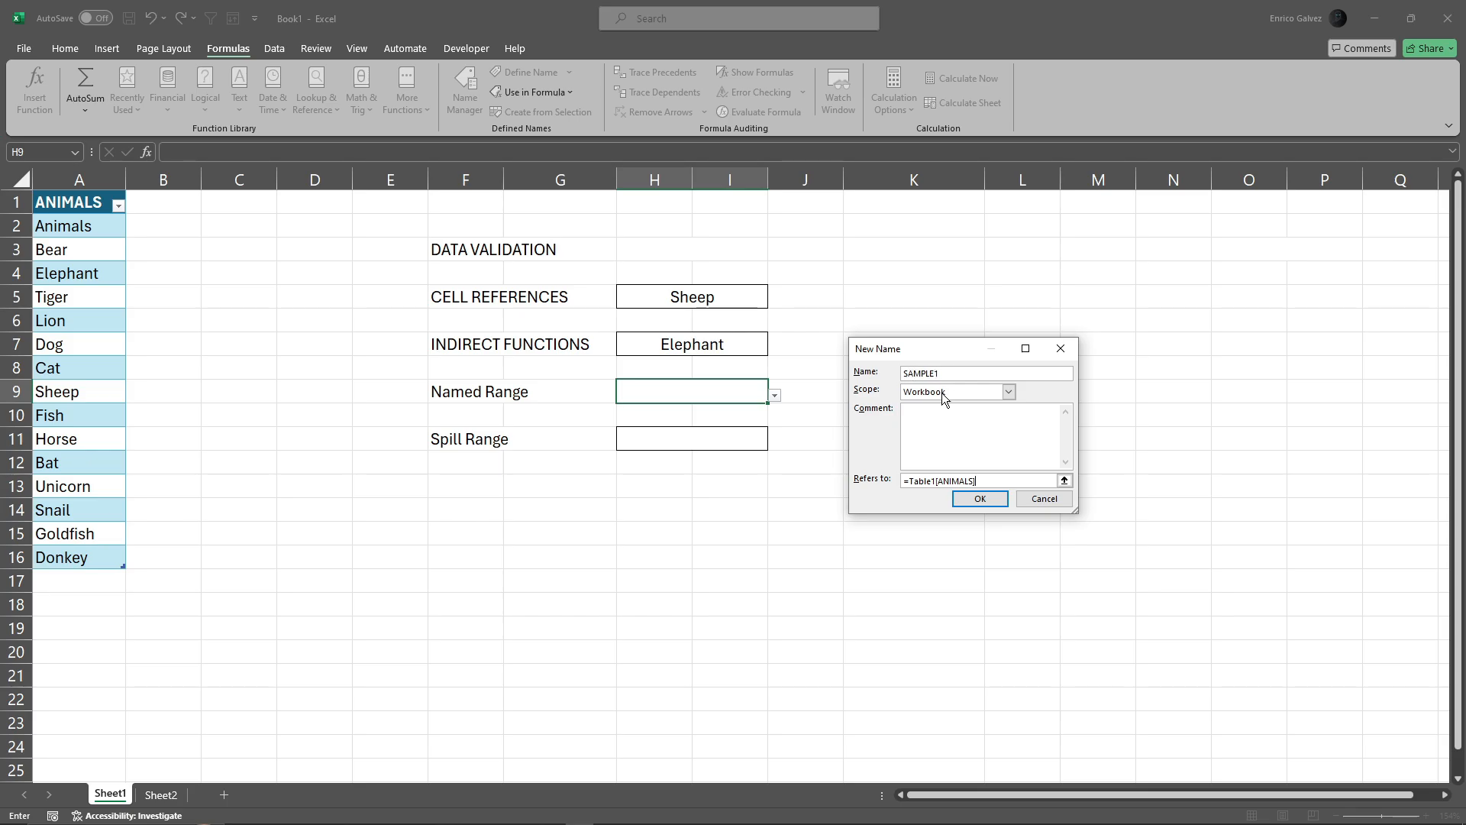
left_click(985, 500)
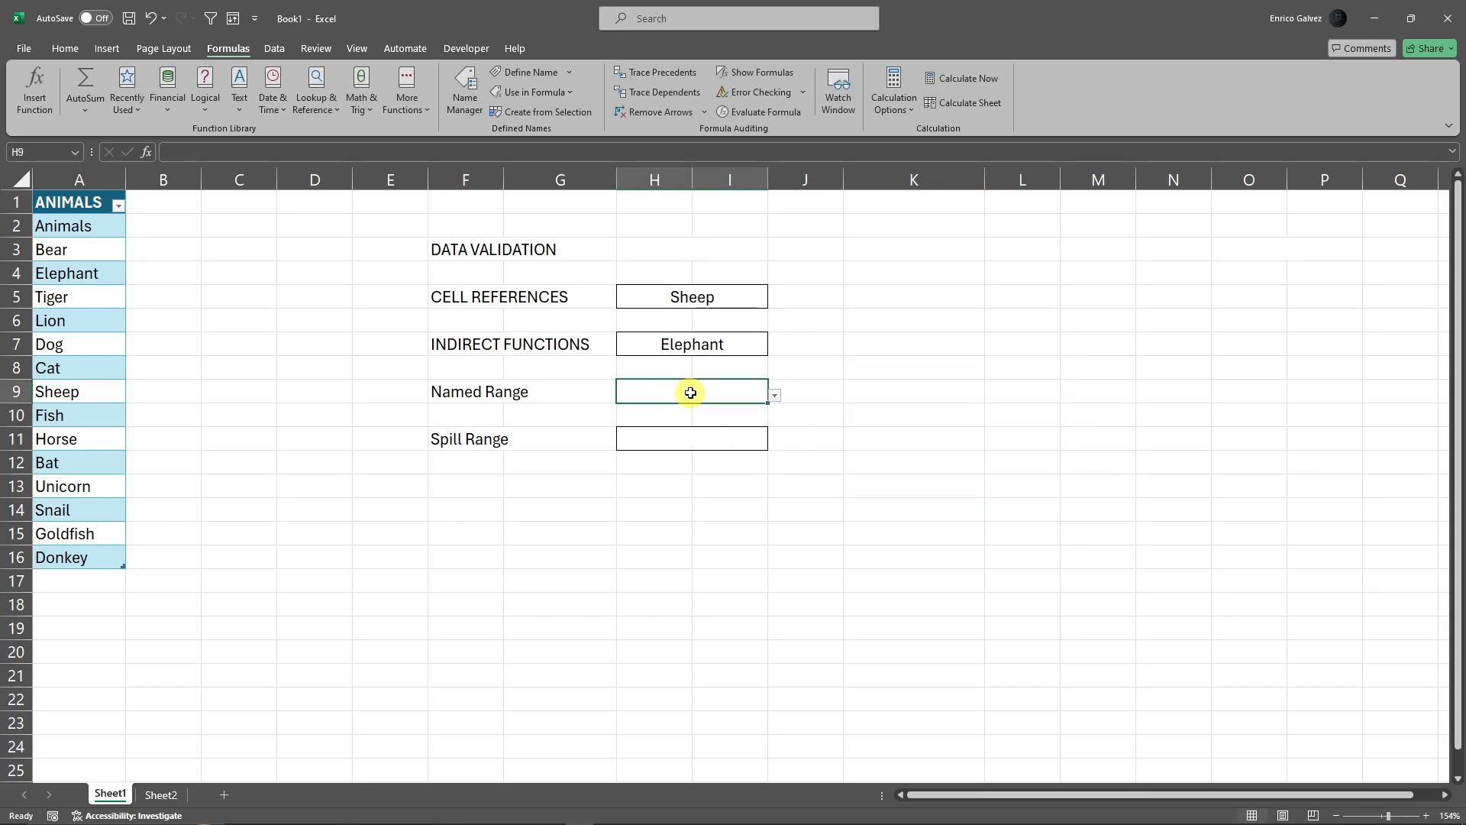
- Change the list validation source of H9 to =SAMPLE1 and pick Donkey from its drop-down
left_click(276, 48)
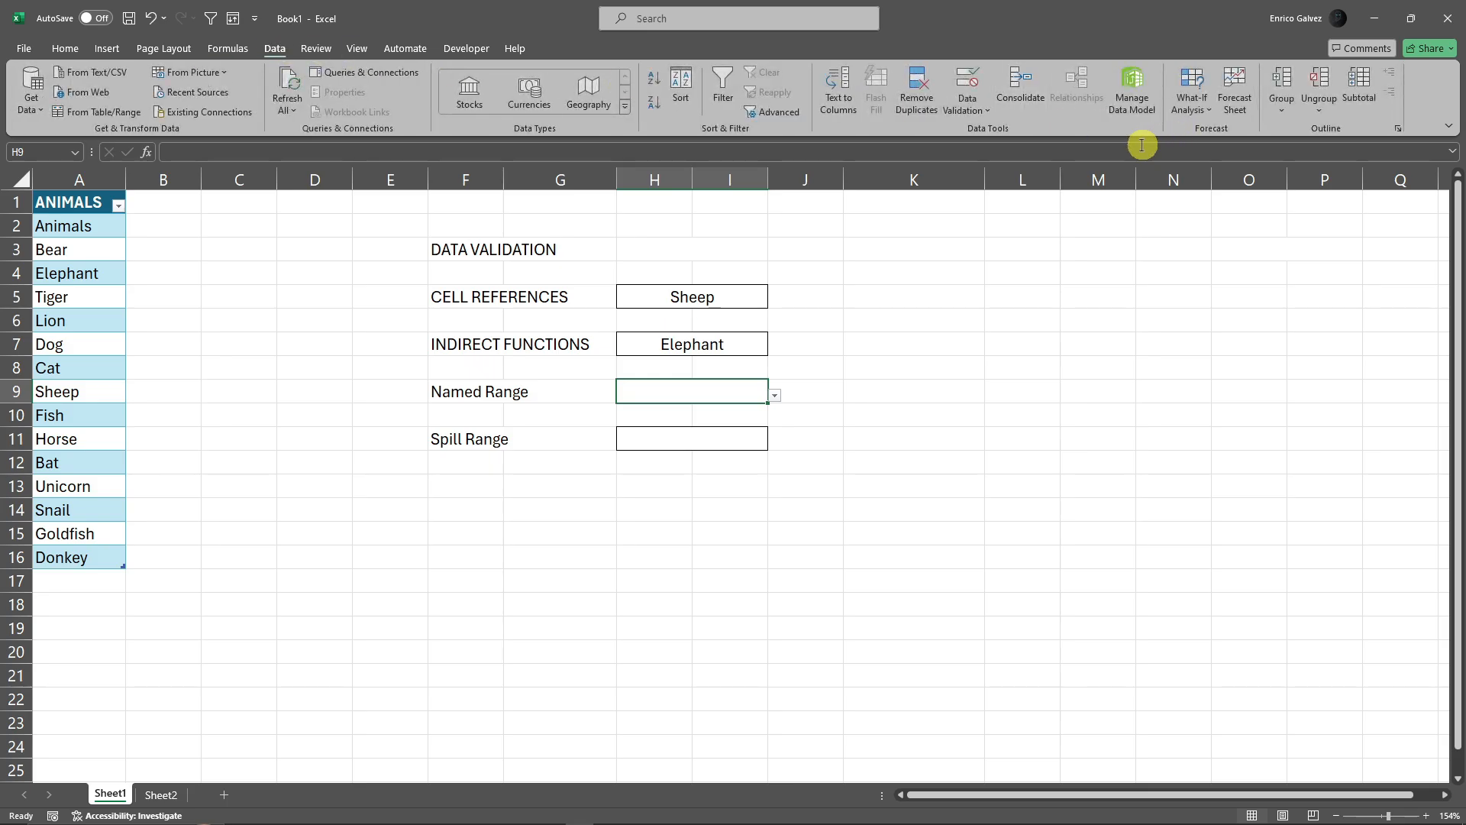
left_click(968, 84)
left_click(868, 452)
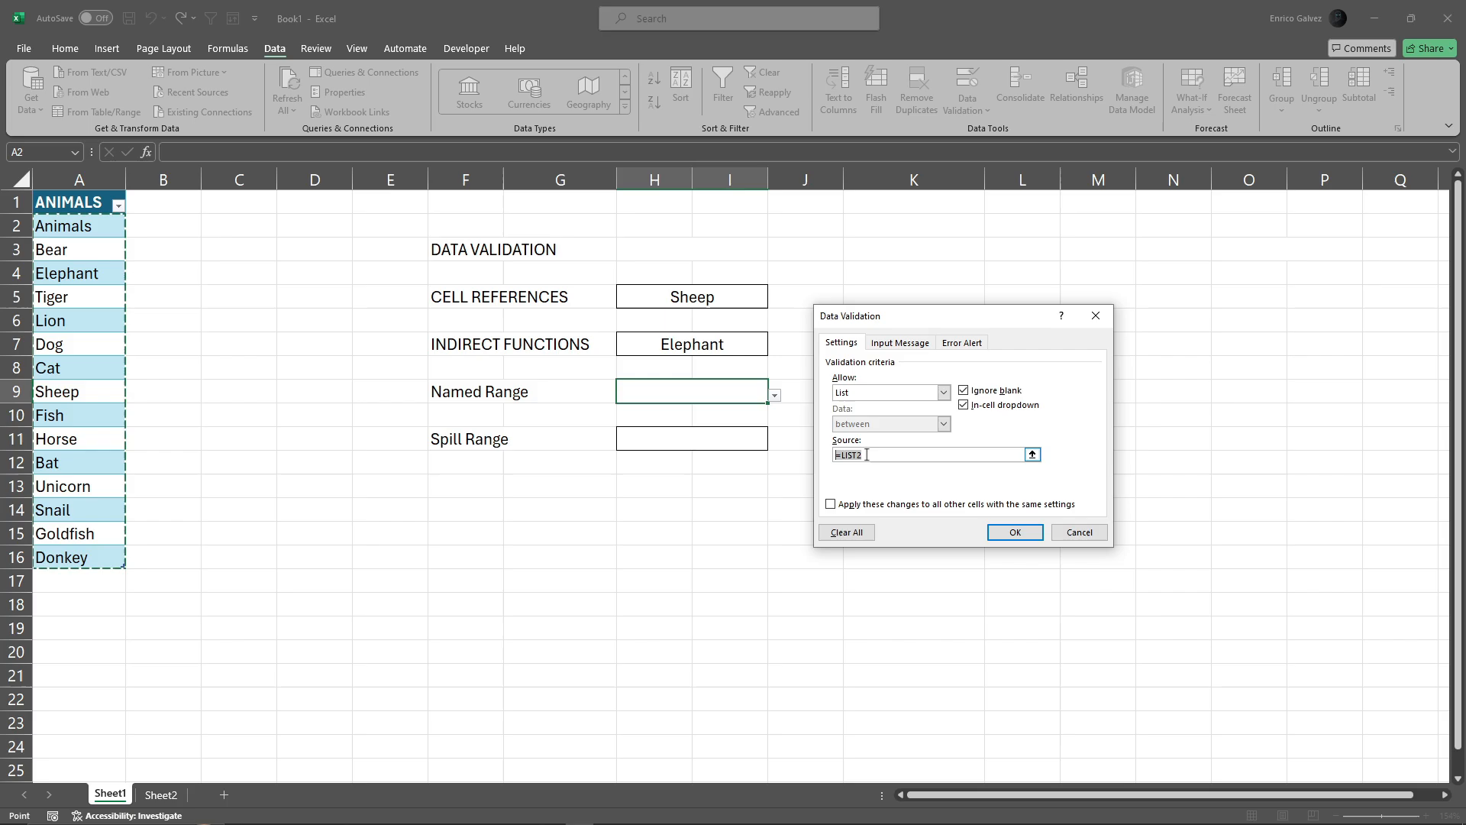
key("BackSpace")
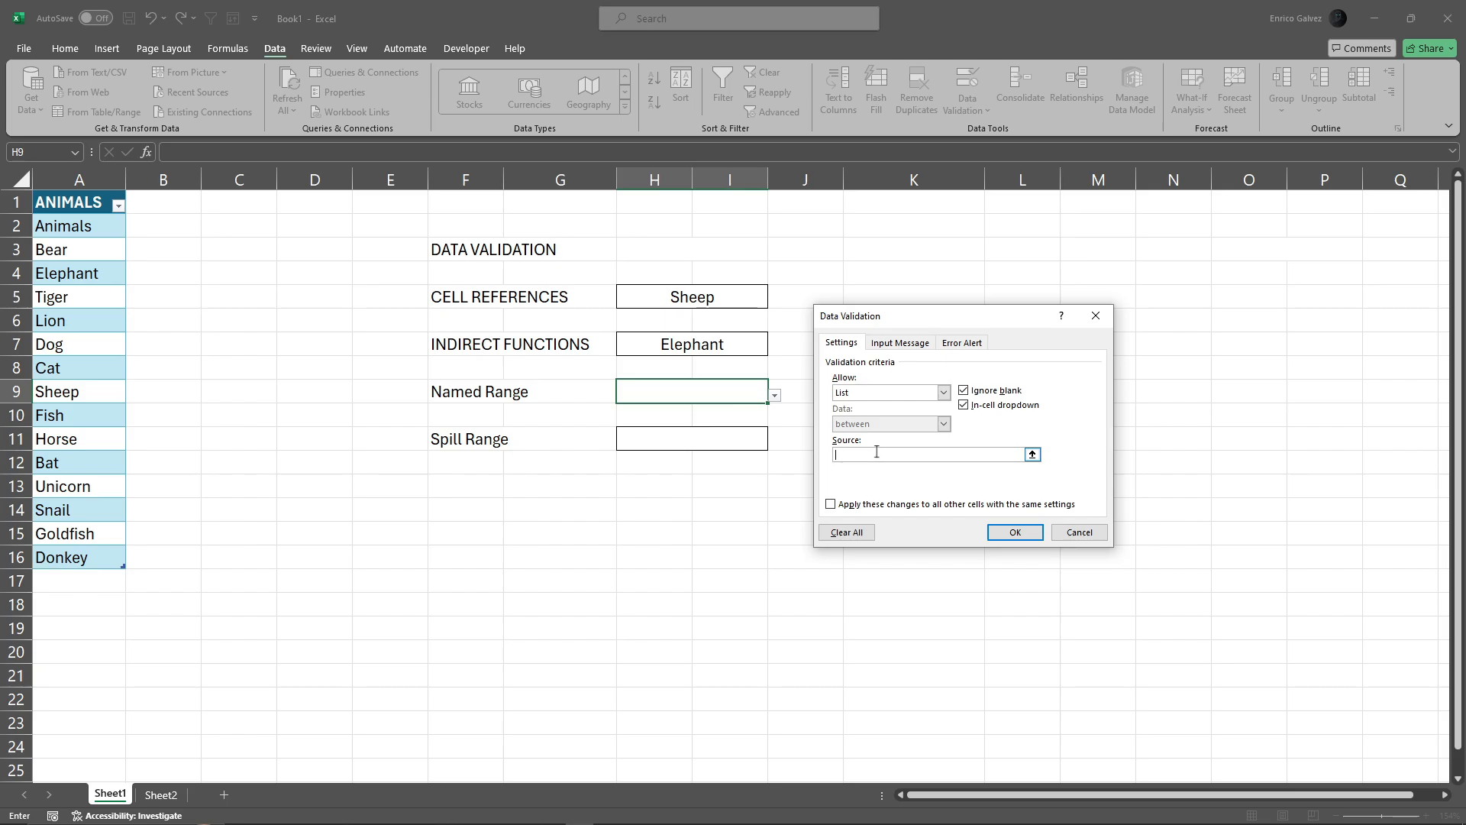
mouse_move(353, 813)
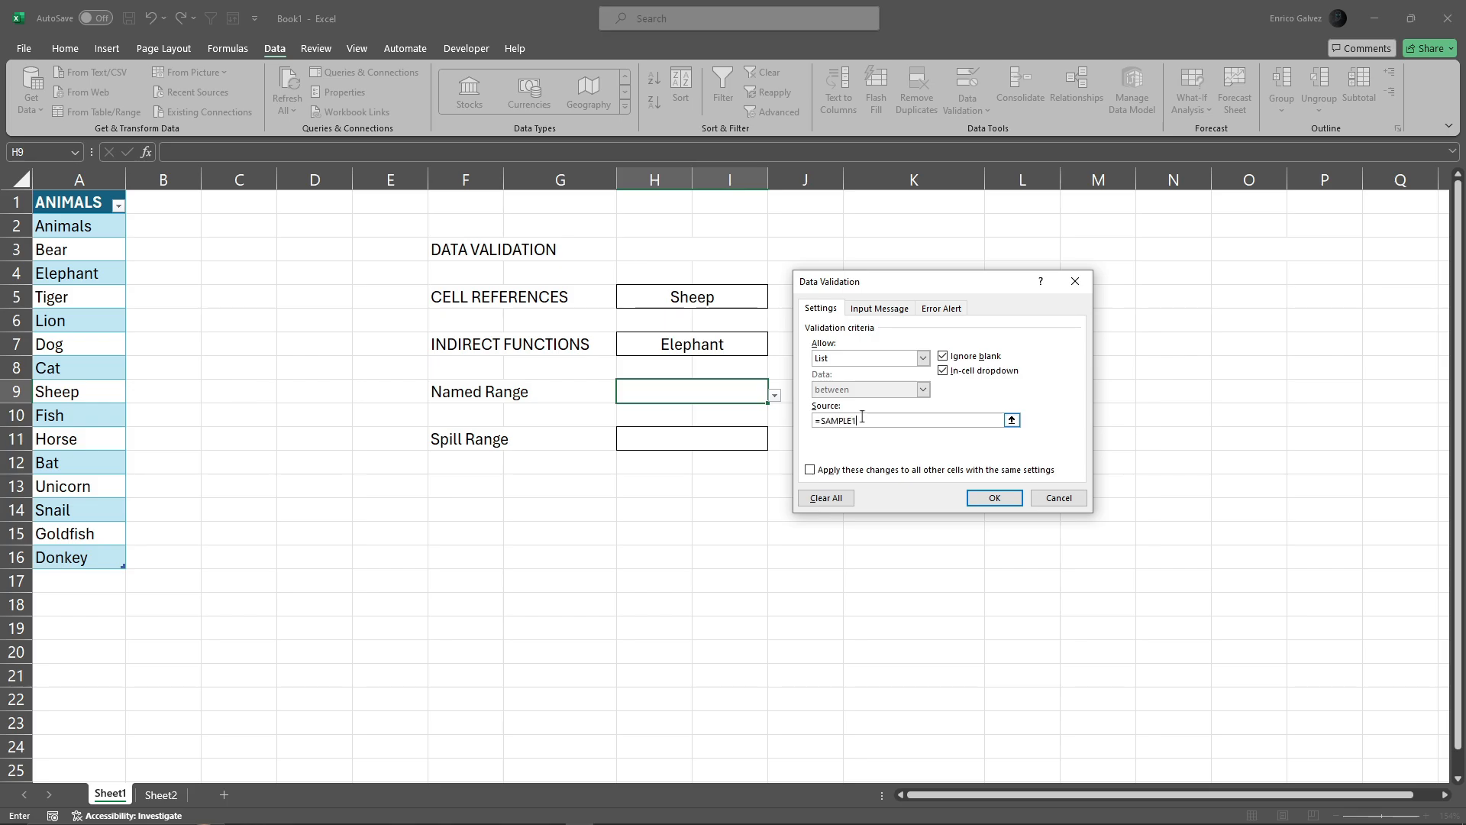
left_click(994, 497)
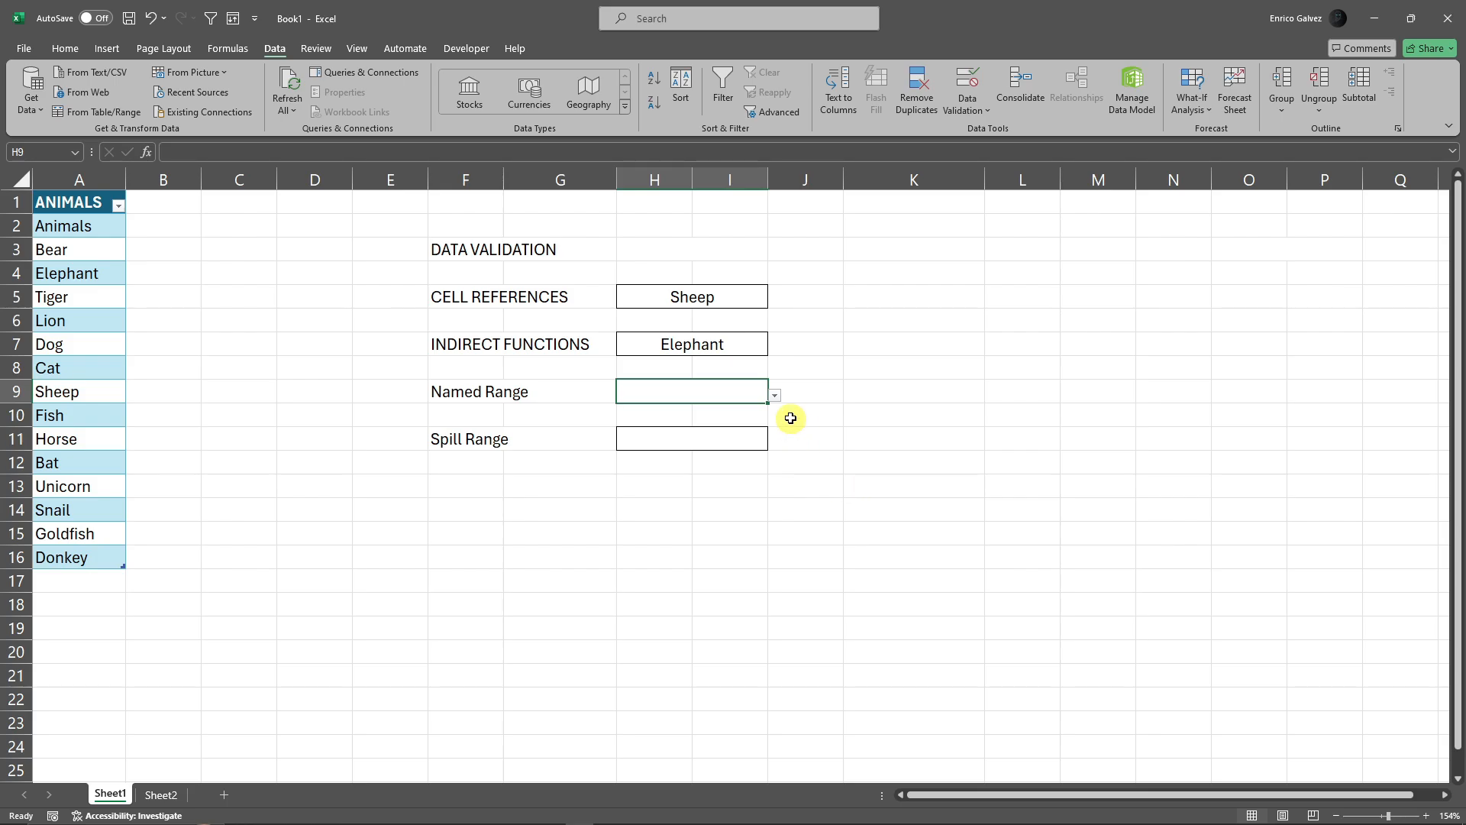
left_click(776, 396)
scroll(700, 502, "down", 1)
left_click(680, 555)
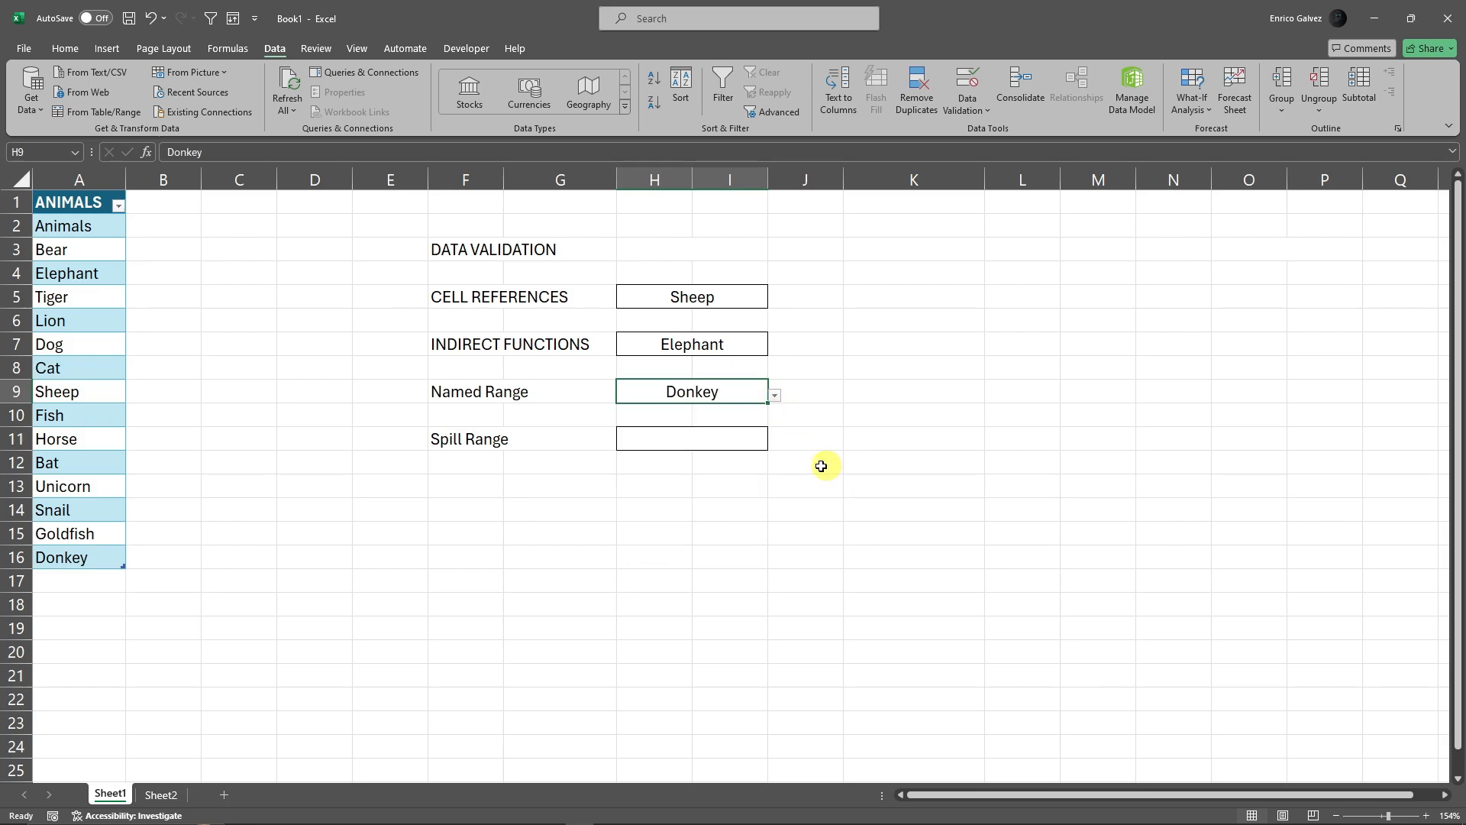
- Add Turtle to the end of the animals table in A17 and select it from the H9 drop-down
left_click(90, 578)
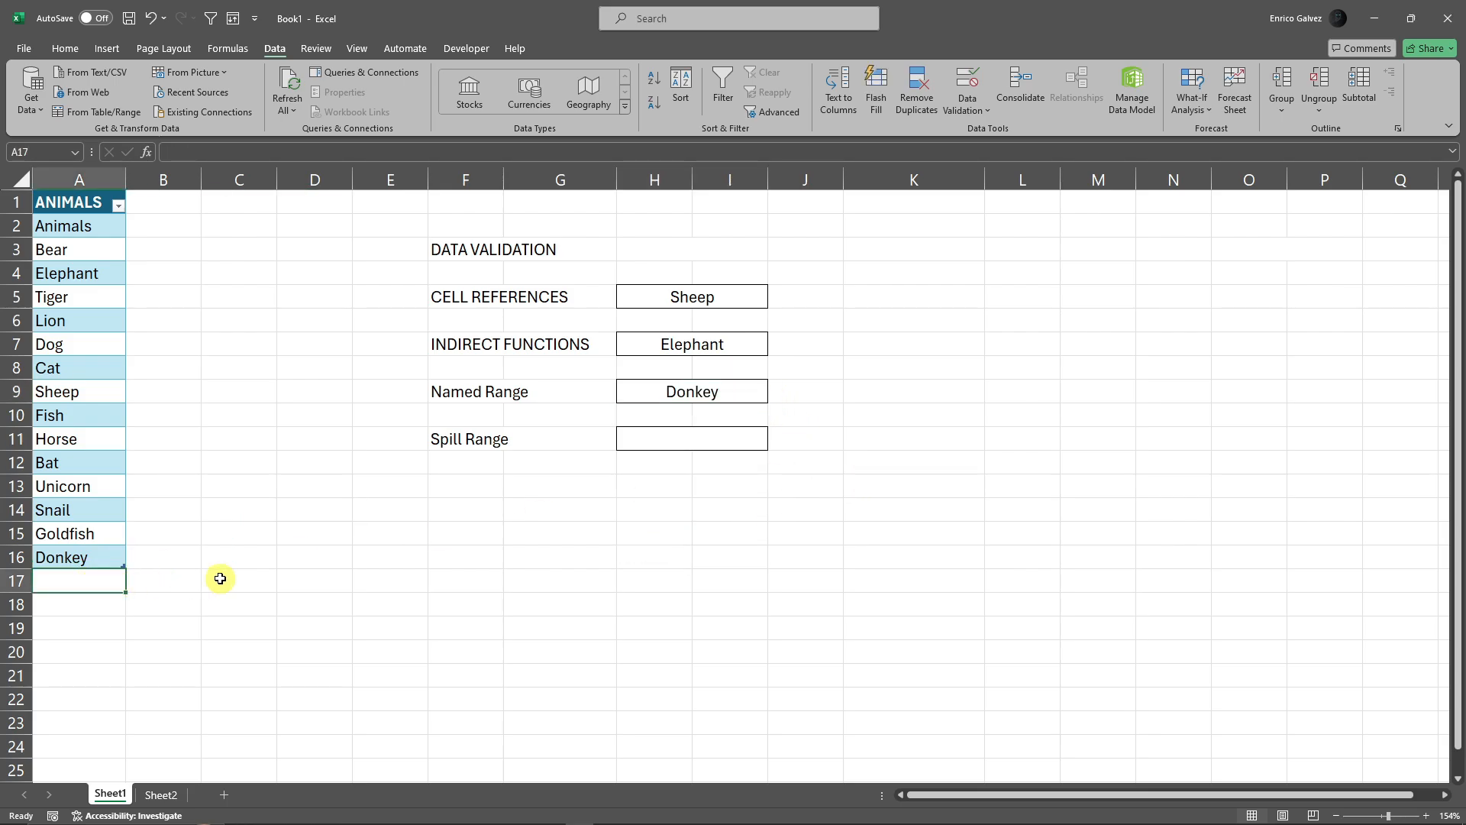
type("Tu")
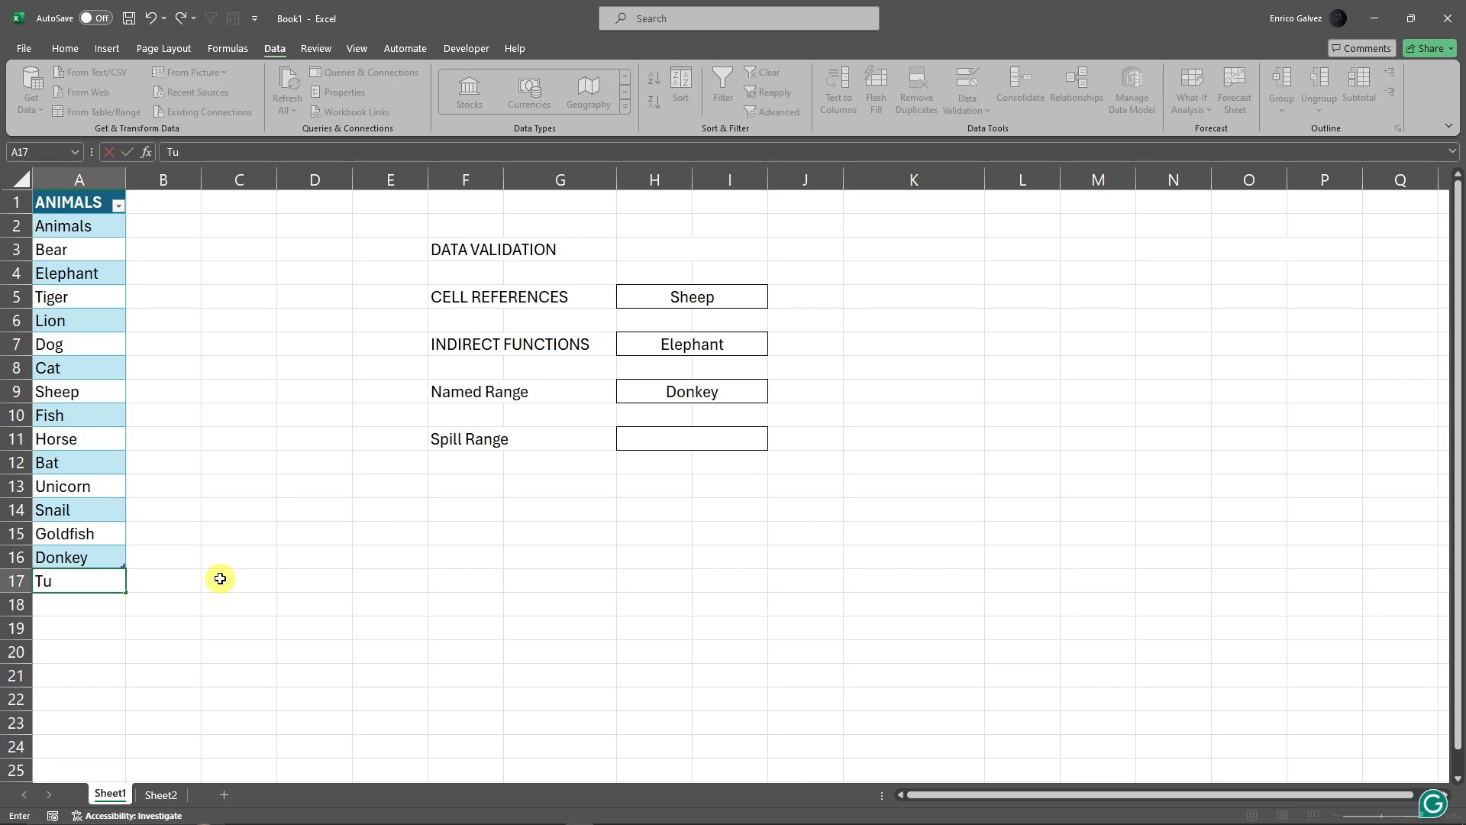
type("rtle")
key("Return")
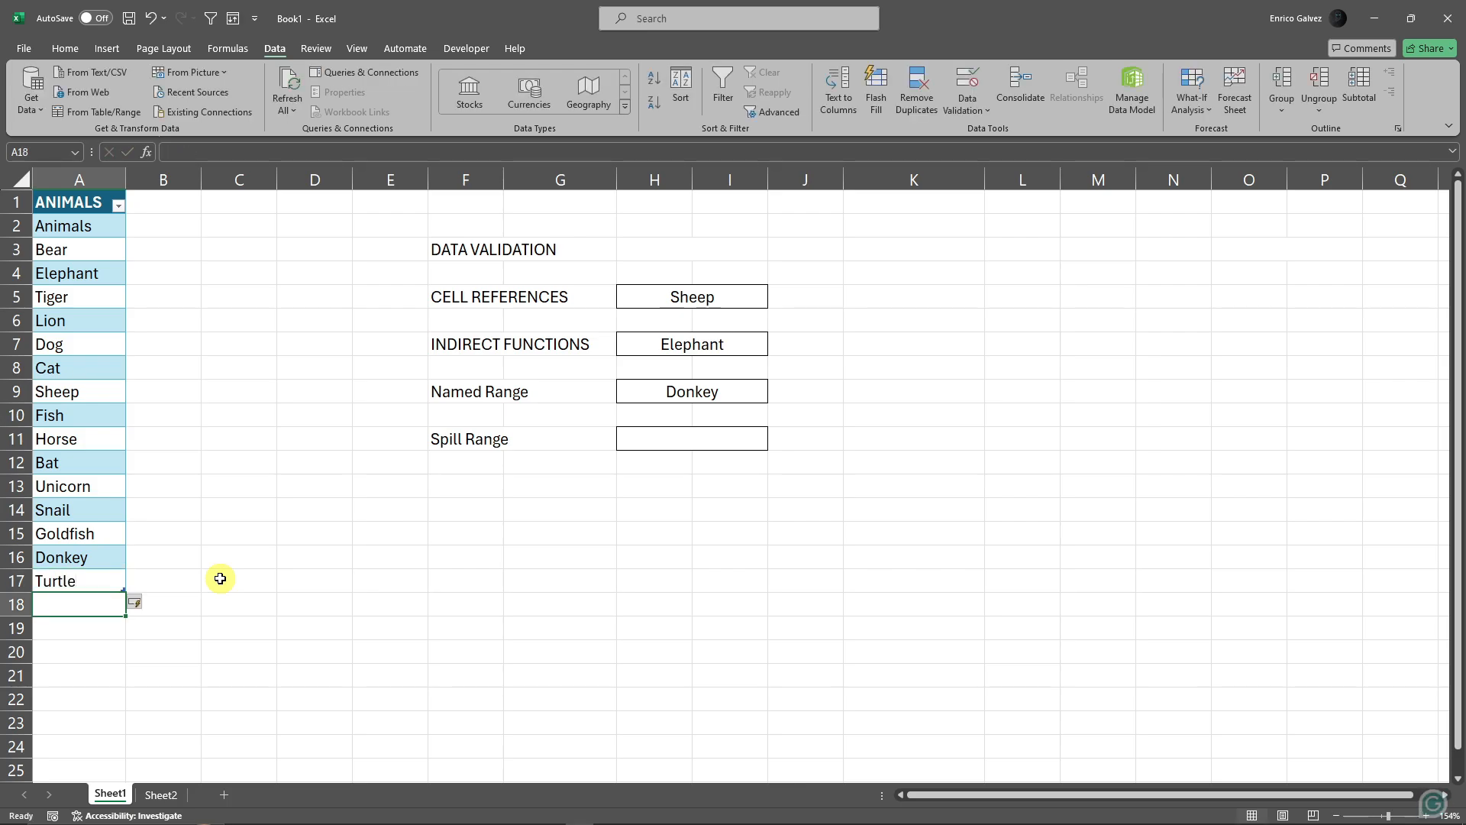
left_click(736, 392)
left_click(776, 396)
scroll(727, 553, "down", 1)
left_click(727, 553)
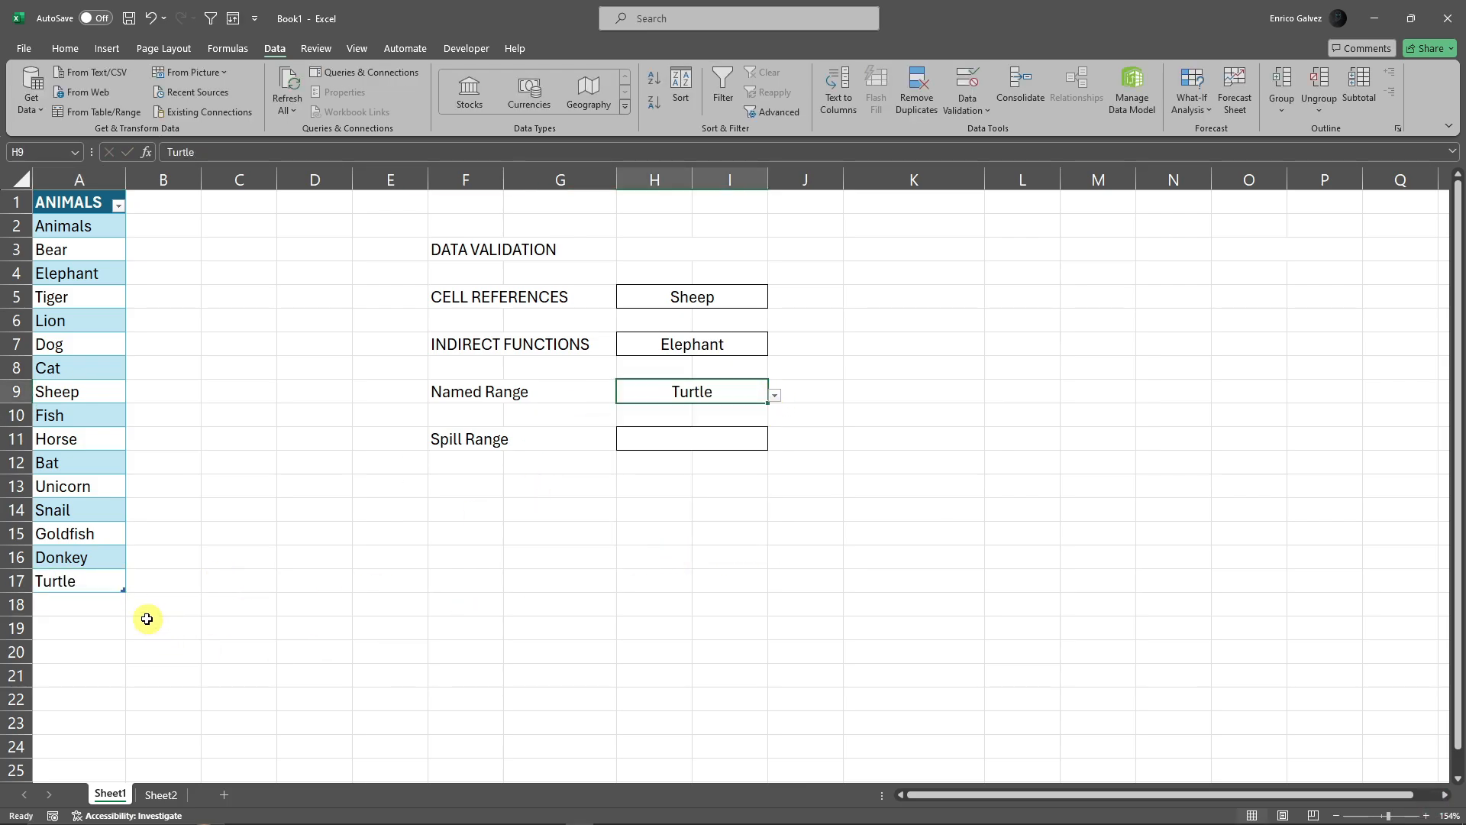
- Add RAT to the end of the animals table in A18 and select it from the H9 drop-down
left_click(99, 609)
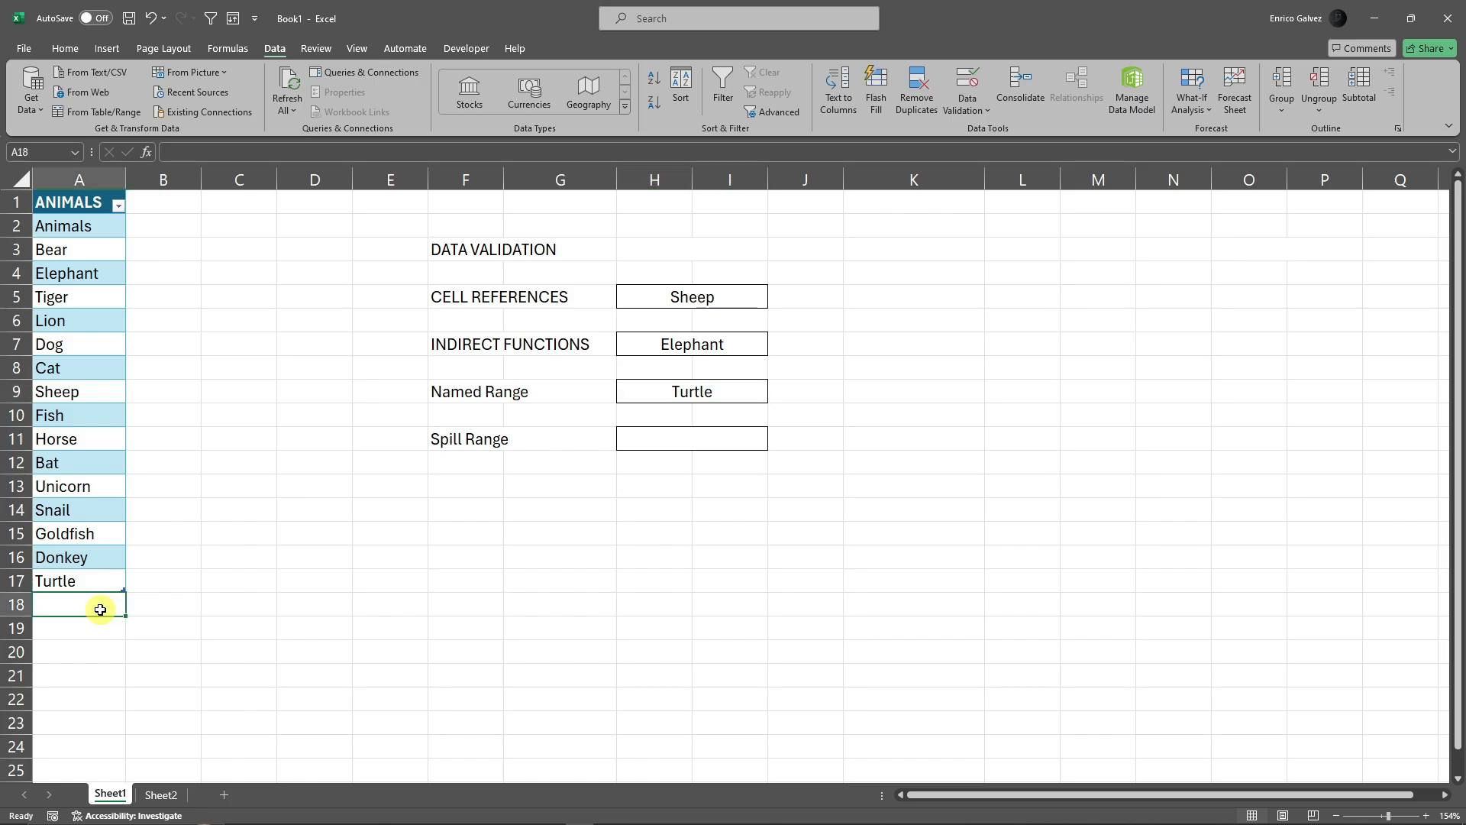
type("RAT")
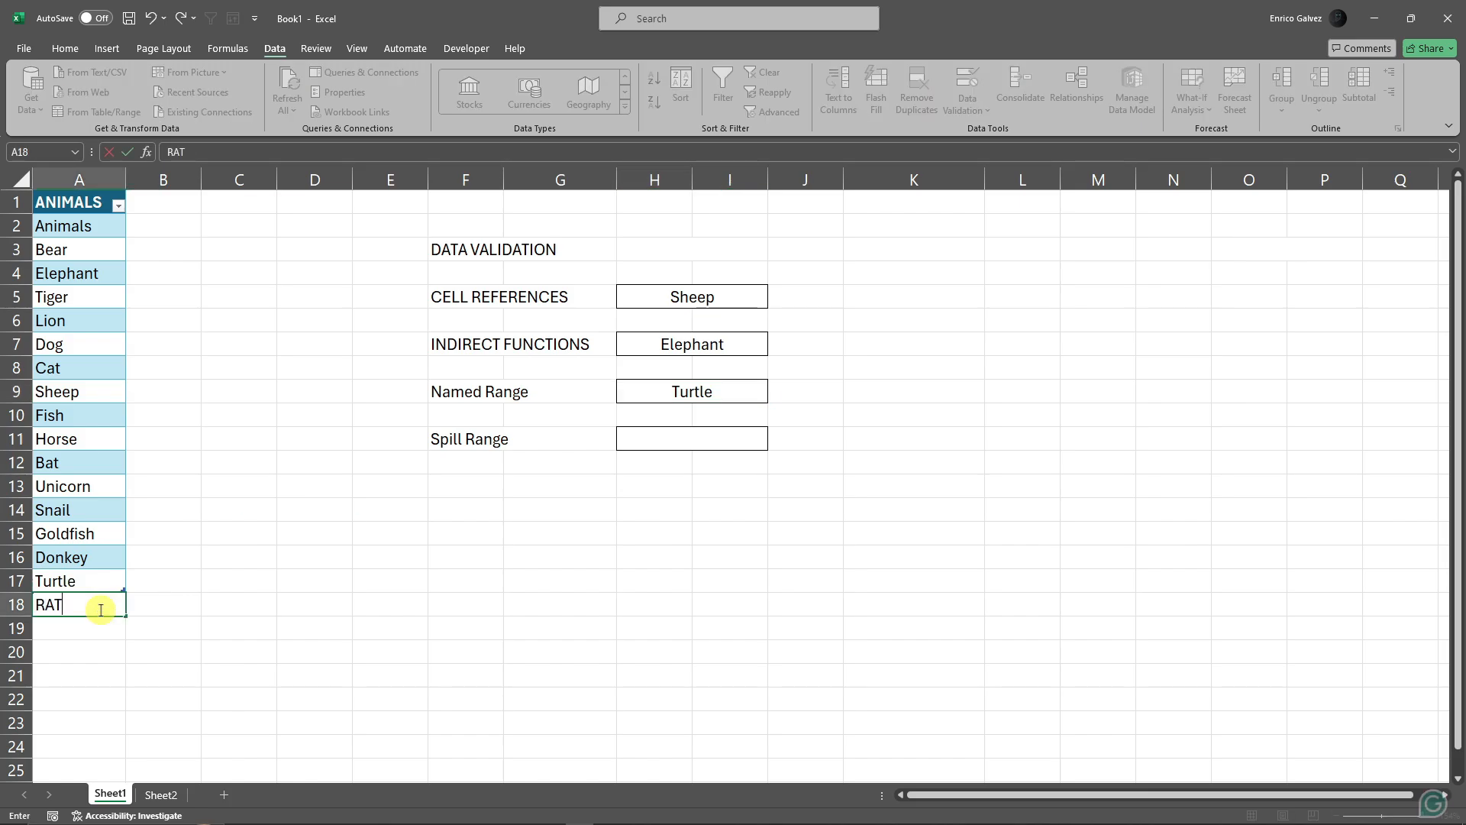
key("Return")
left_click(727, 397)
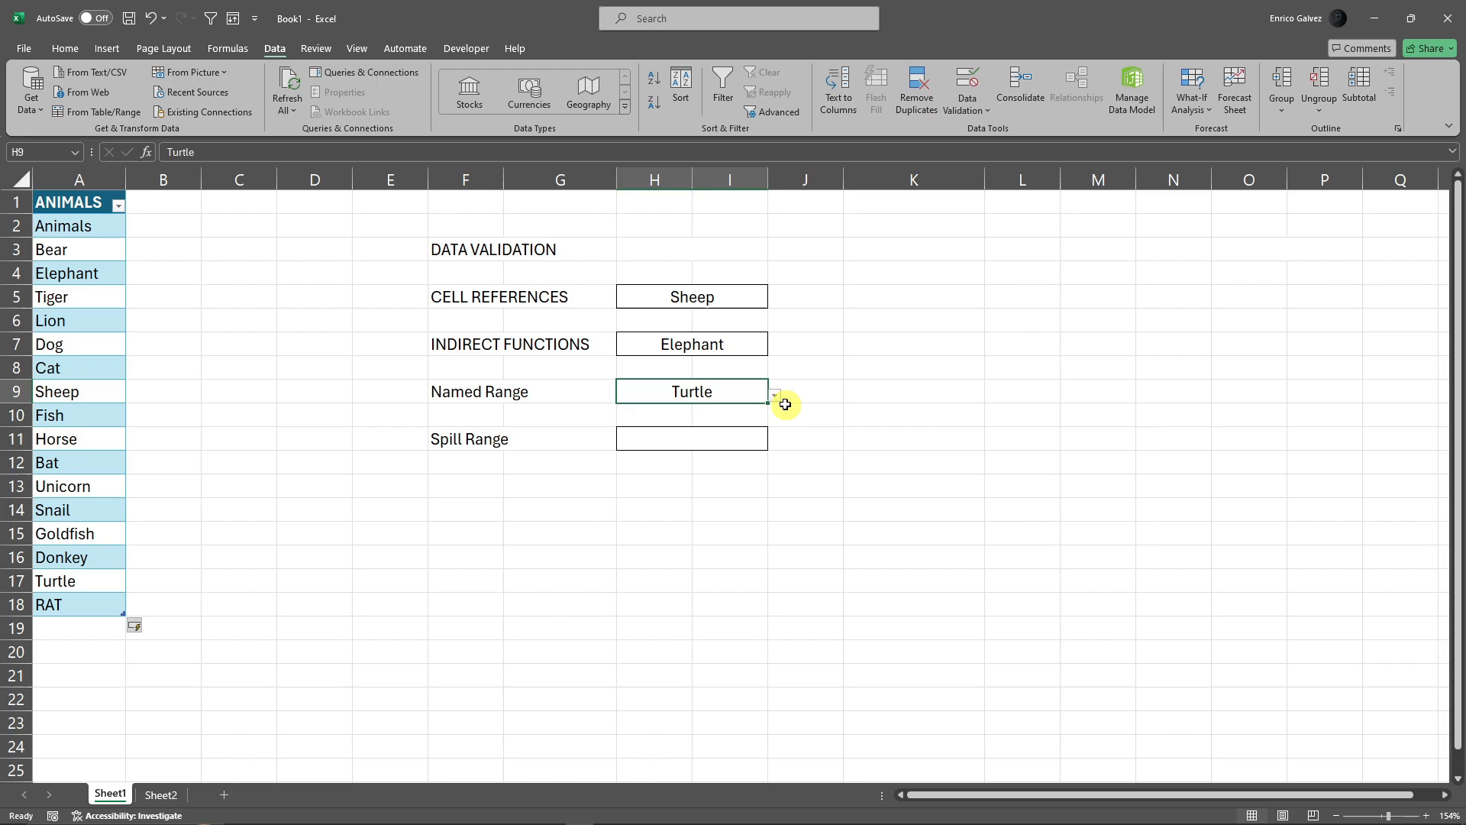
left_click(775, 396)
scroll(680, 543, "down", 1)
left_click(654, 556)
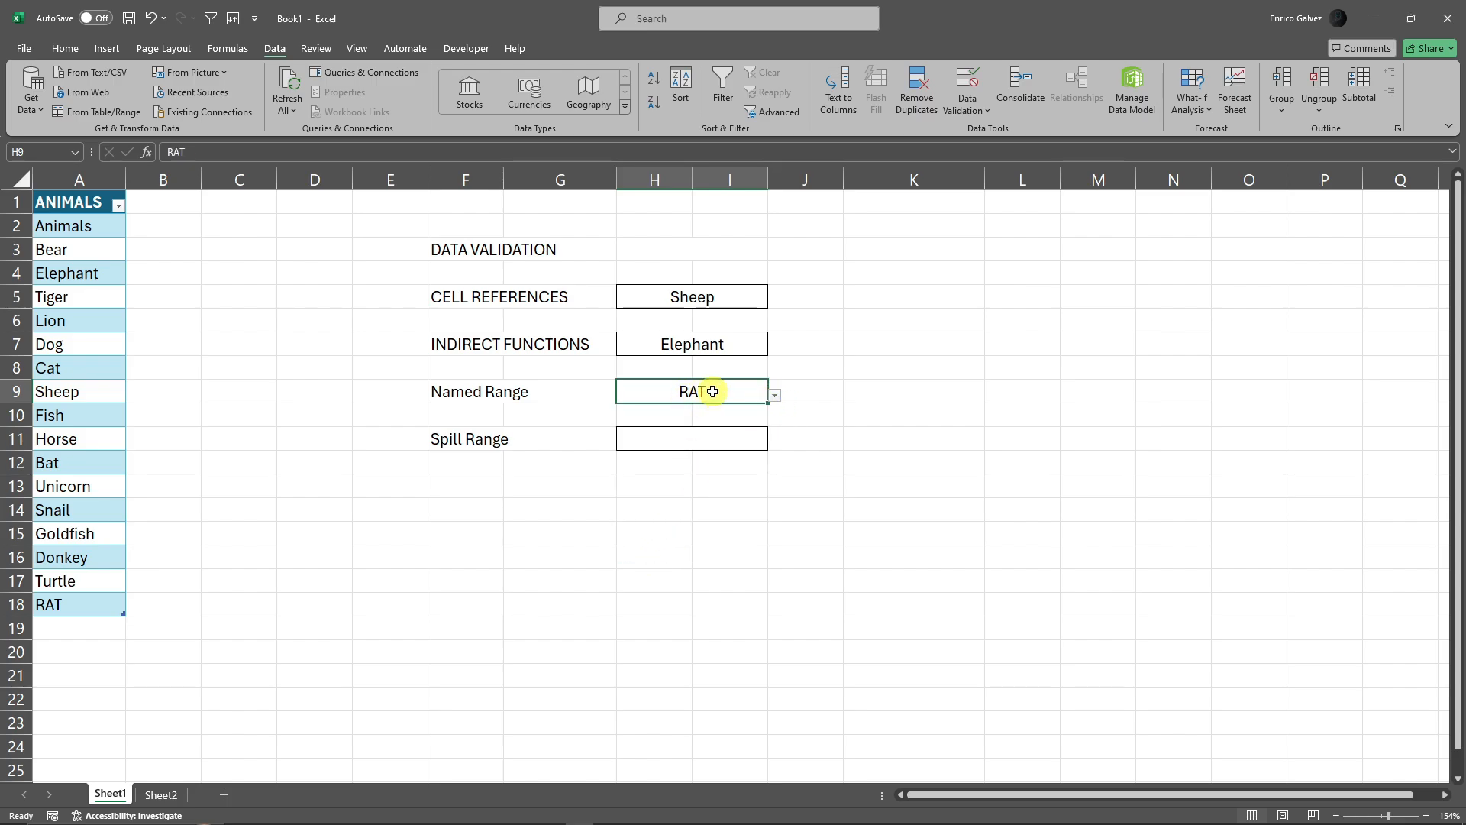
- Copy the Spill Range label from F11 into K2 as the heading for a new list
left_click(464, 388)
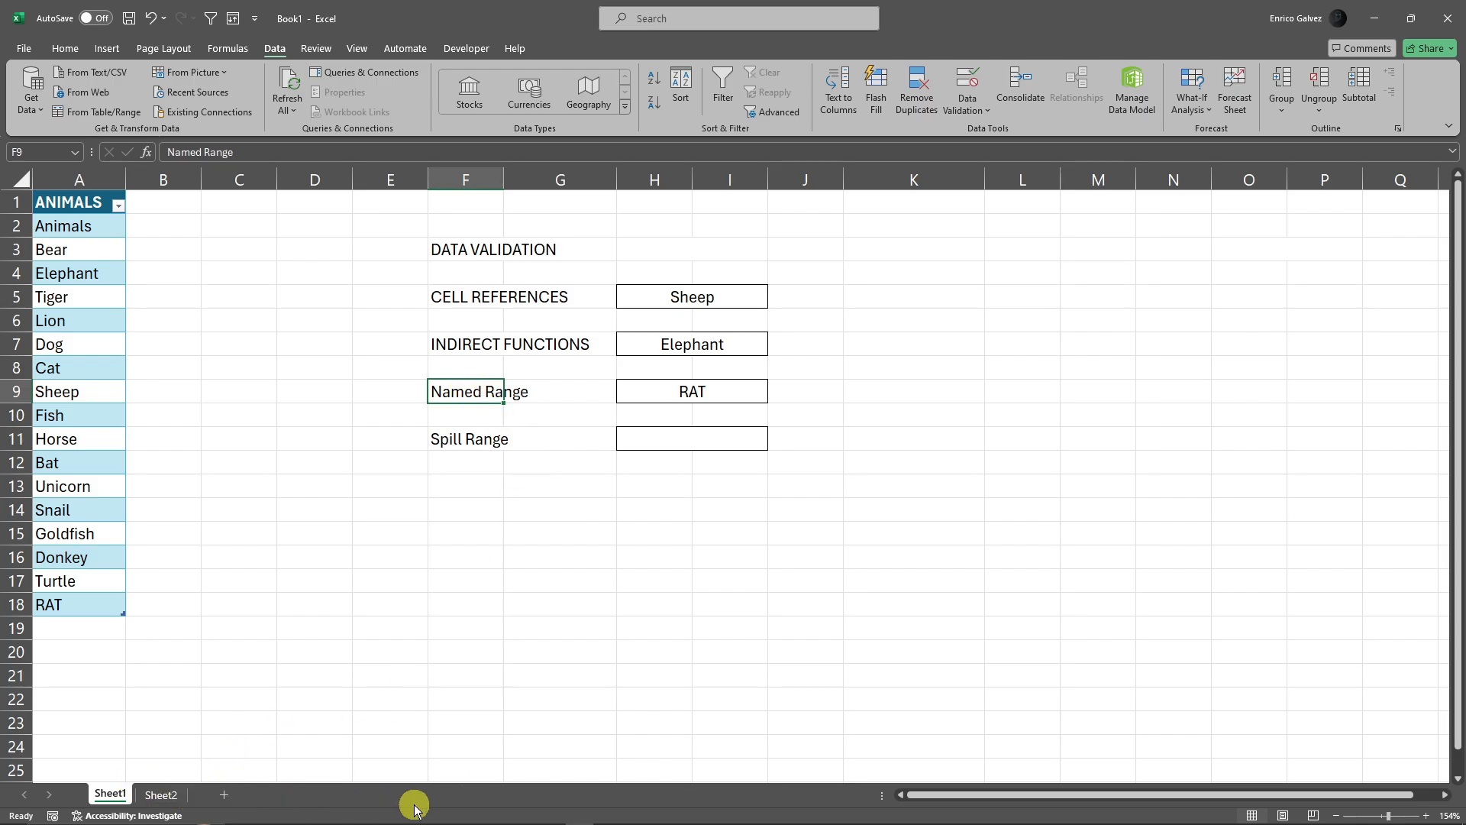
left_click(647, 486)
left_click(463, 437)
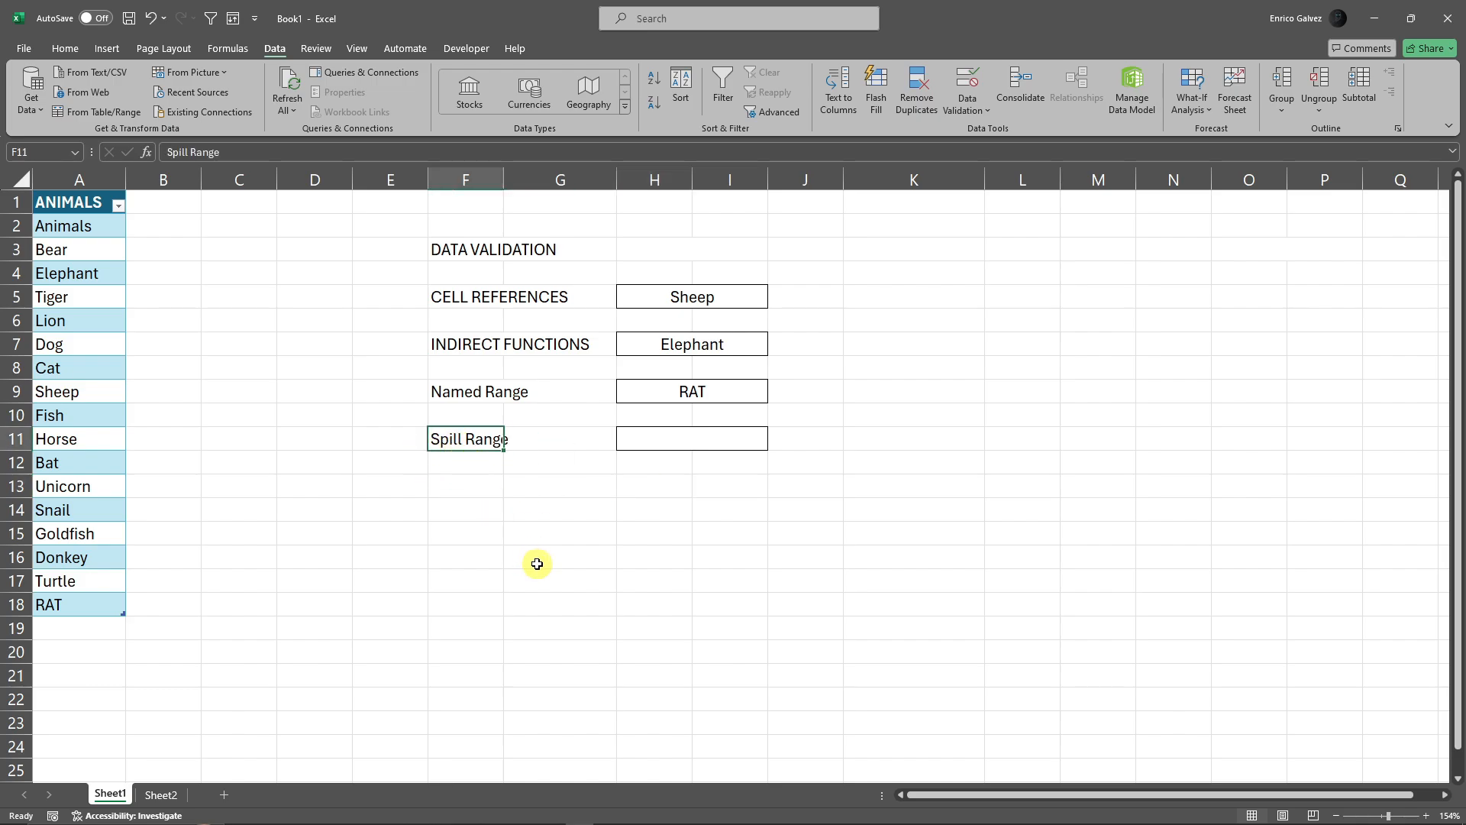
key("ctrl+c")
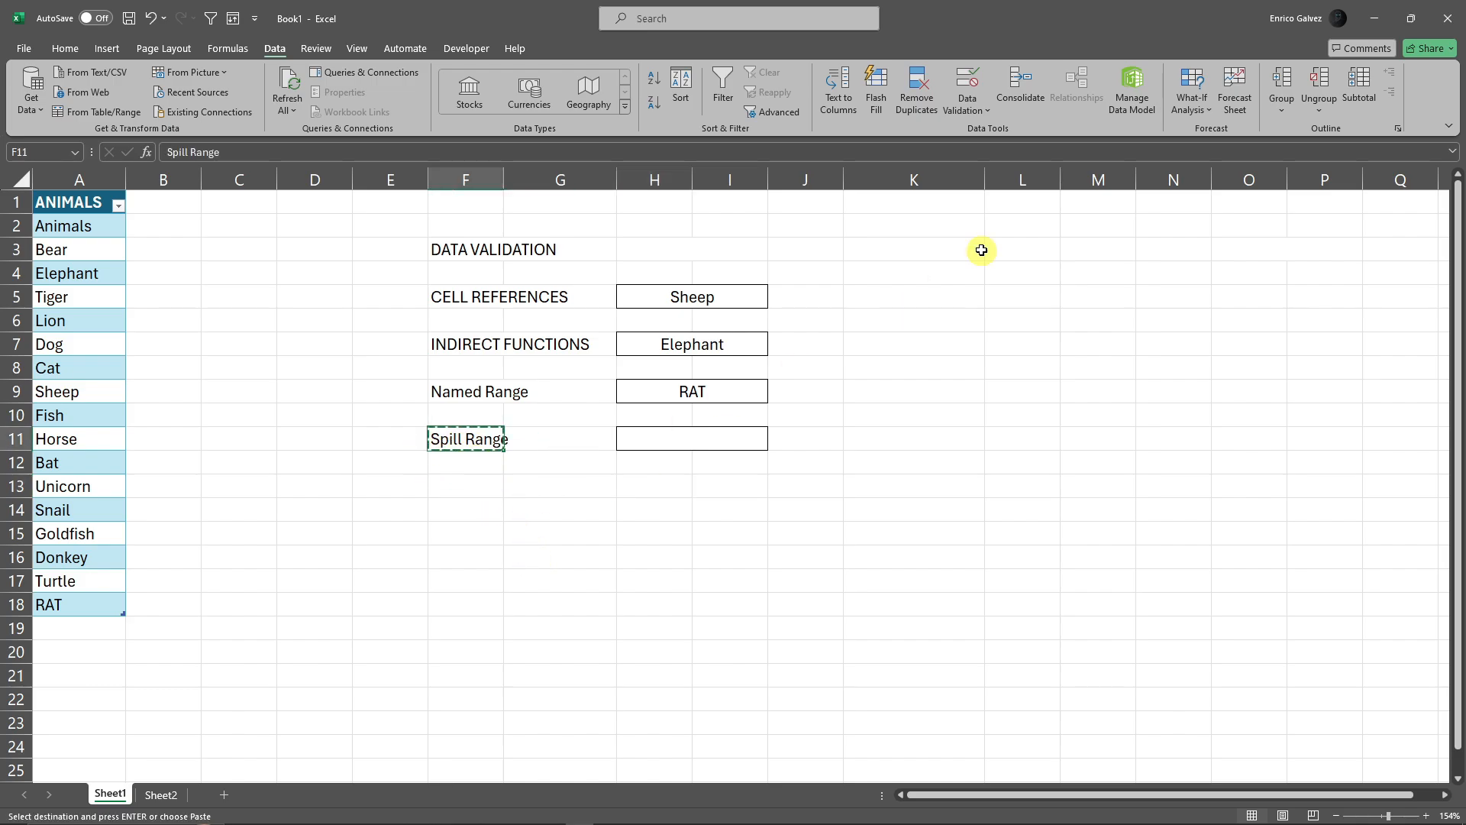
left_click(918, 230)
key("ctrl+v")
left_click(1094, 292)
- Enter the formula =Table1[ANIMALS] in K3 to spill the animals table beneath the Spill Range heading
left_click(869, 248)
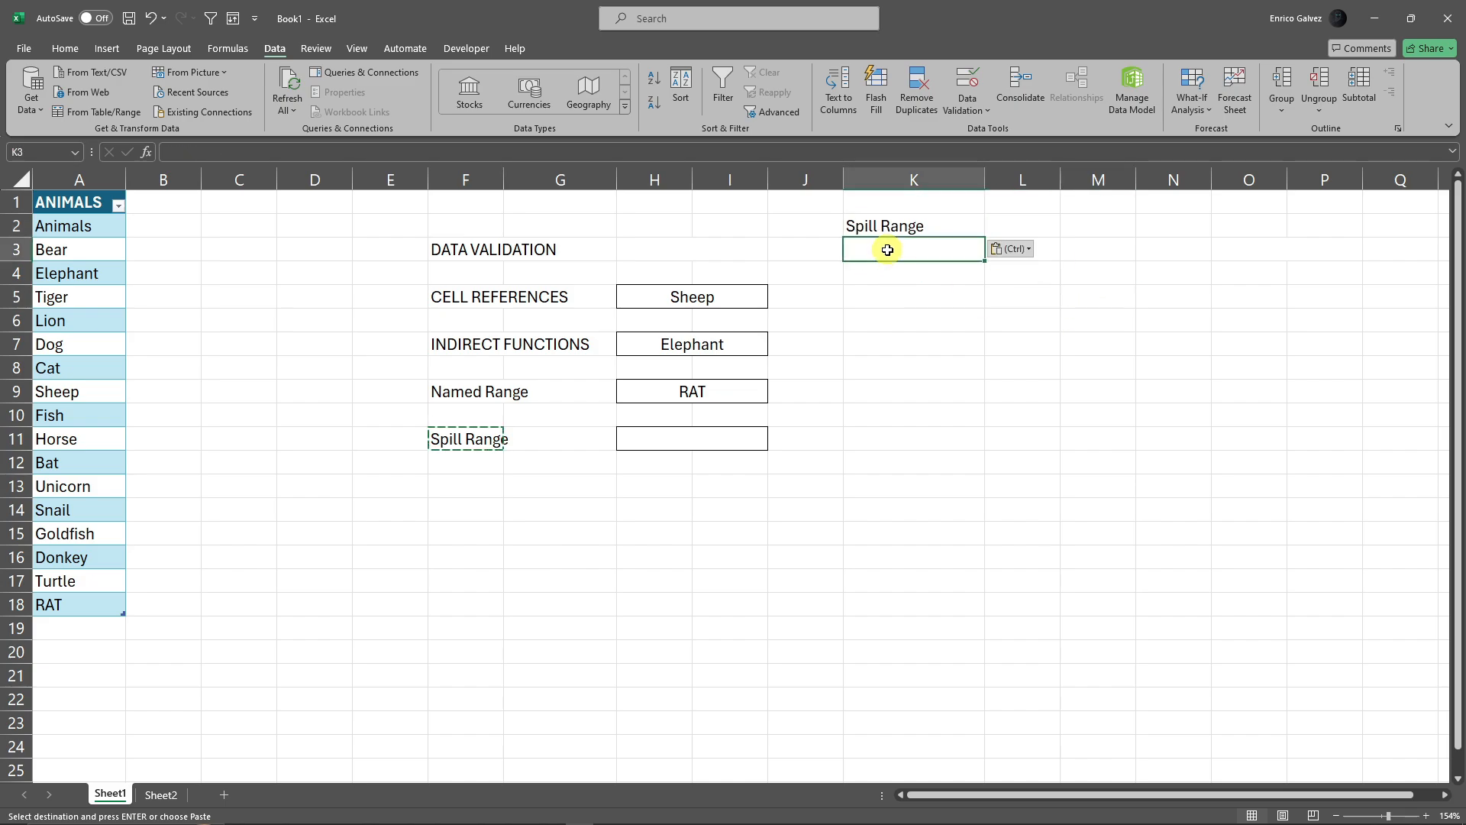
left_click_drag(540, 300, 510, 405)
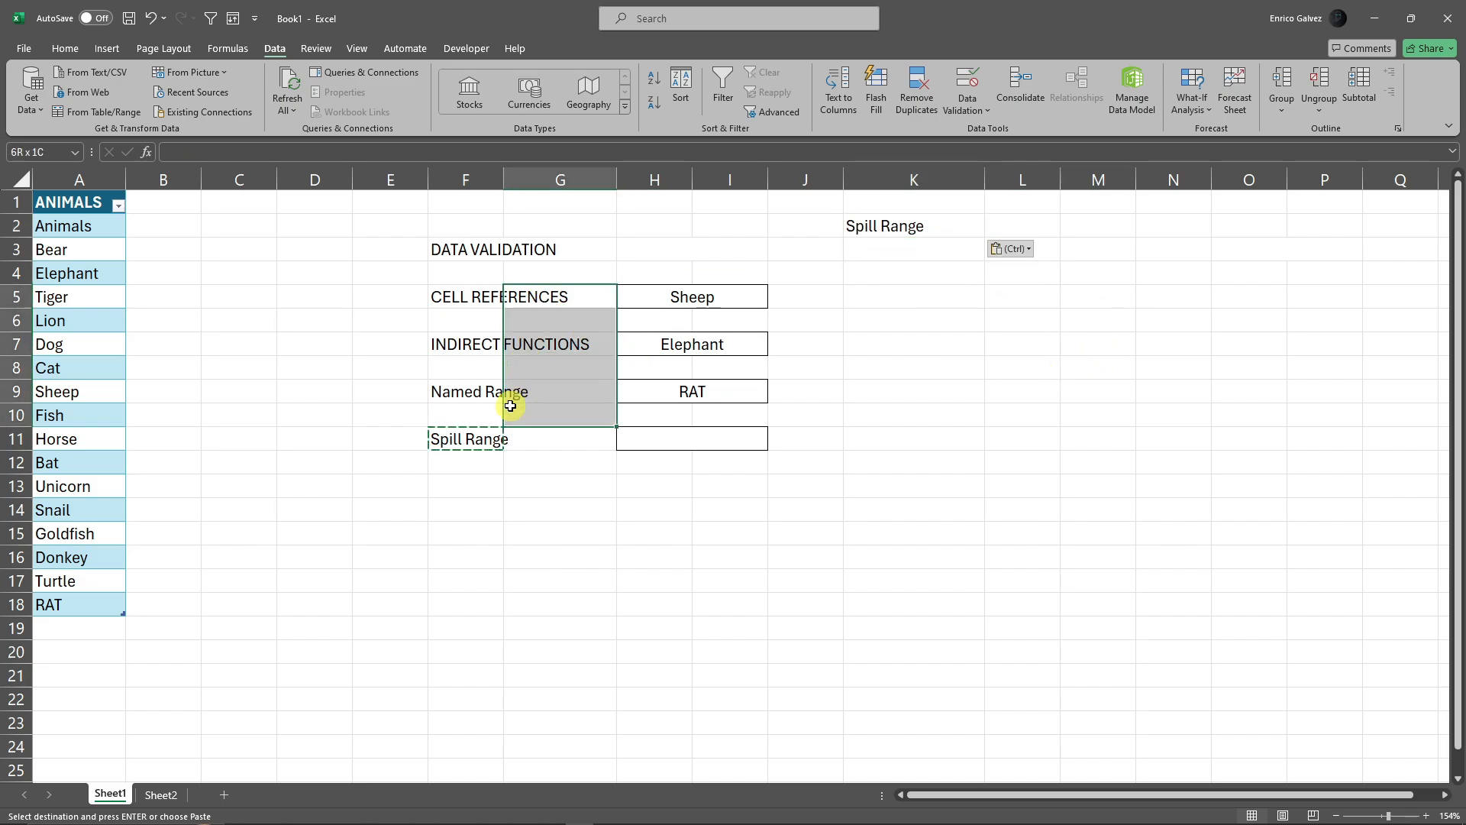
left_click(729, 509)
left_click(880, 249)
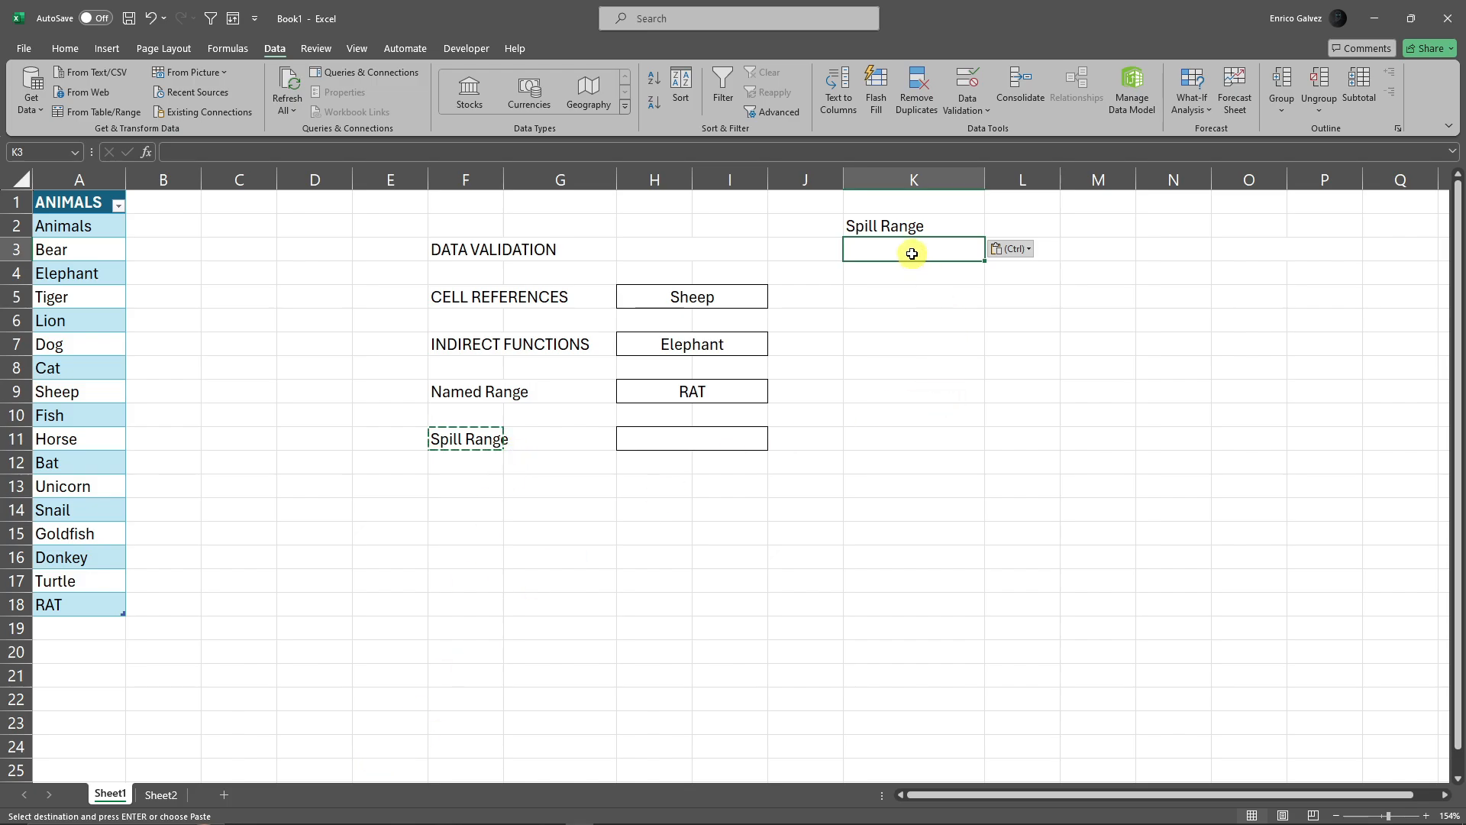
type("=")
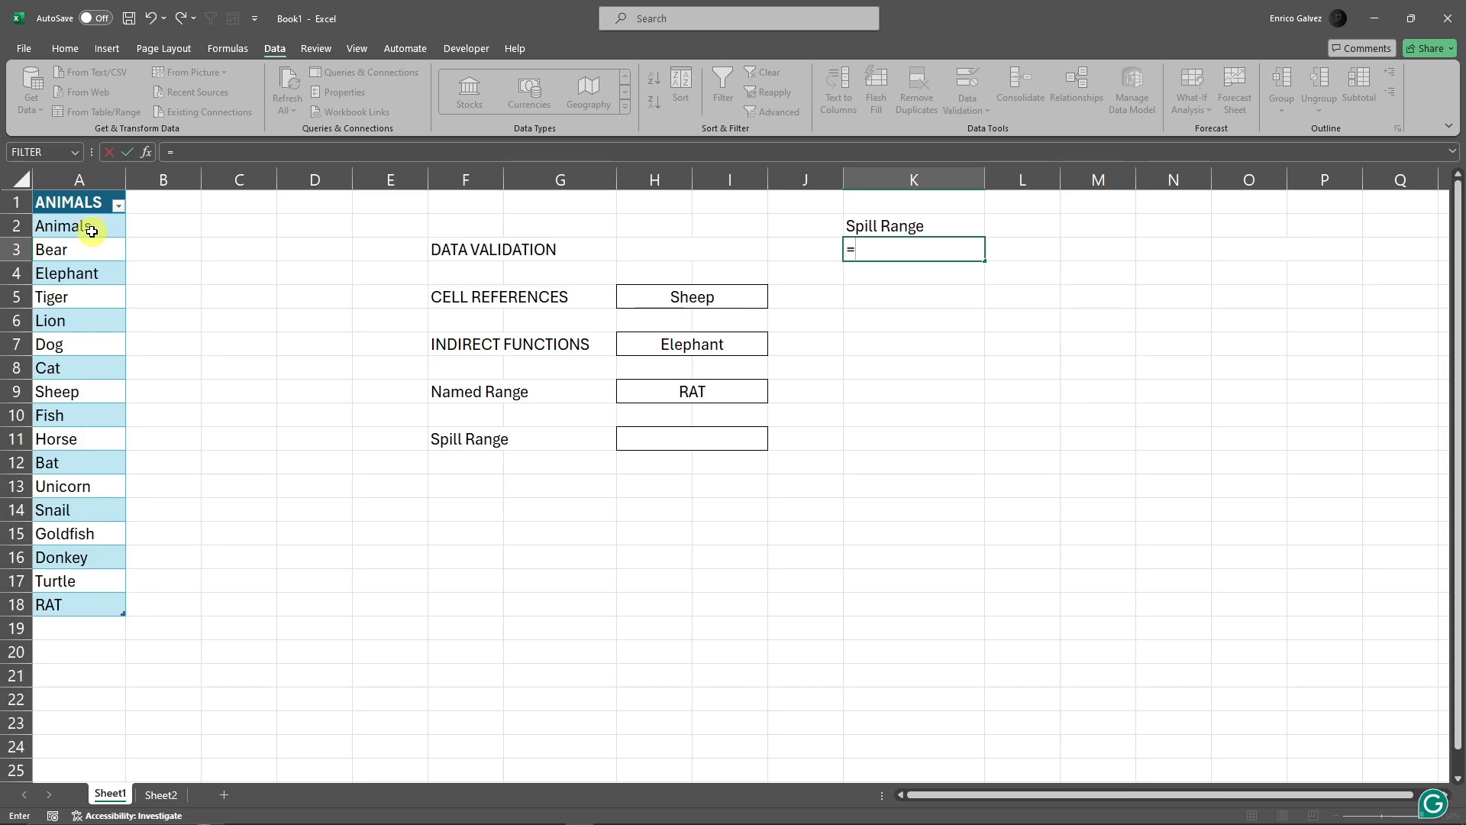
left_click_drag(79, 228, 89, 606)
key("Return")
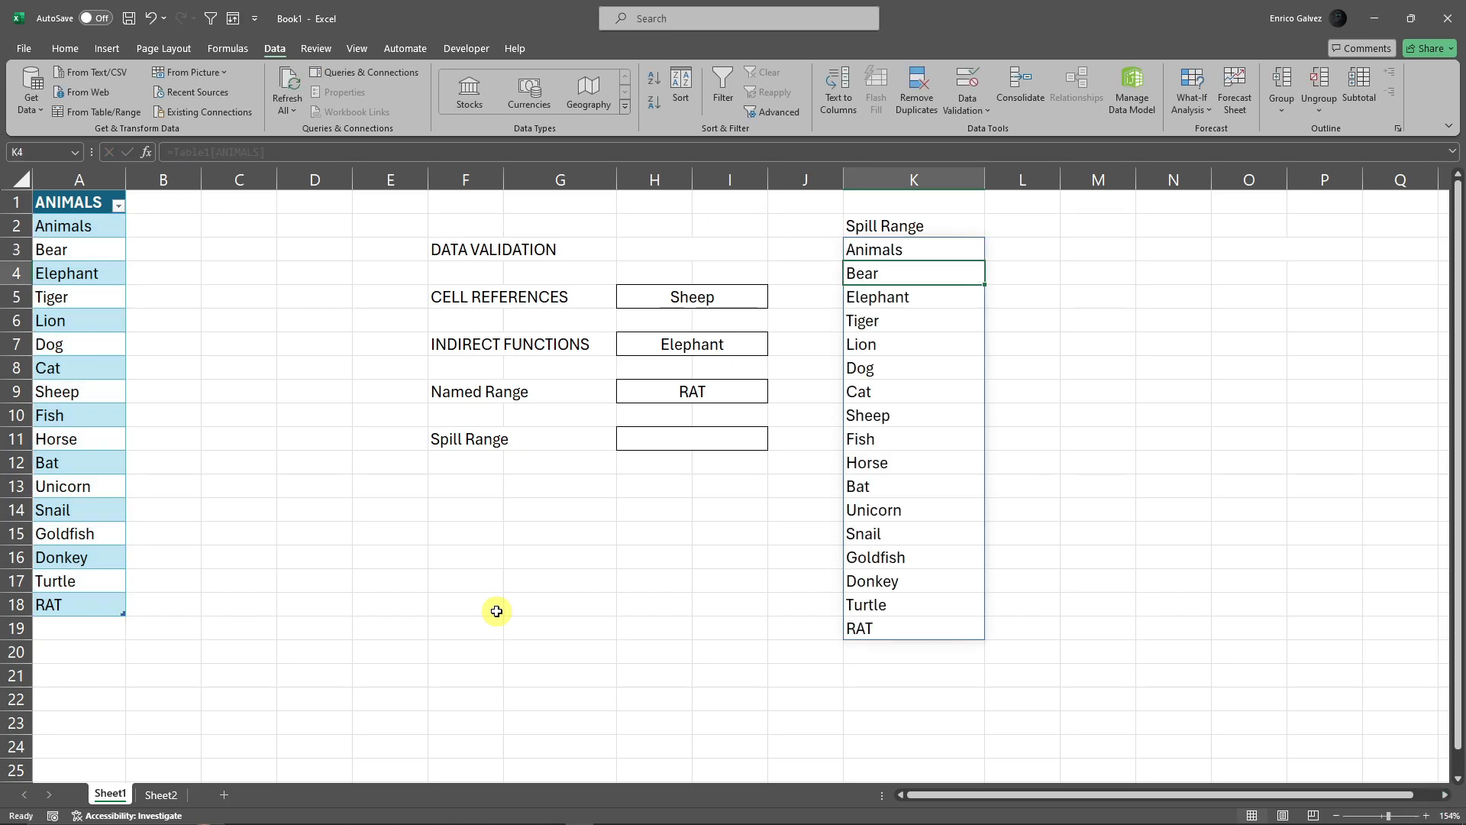
- Add Snail and White tiger to the end of the animals table in A19 and A20
left_click(86, 628)
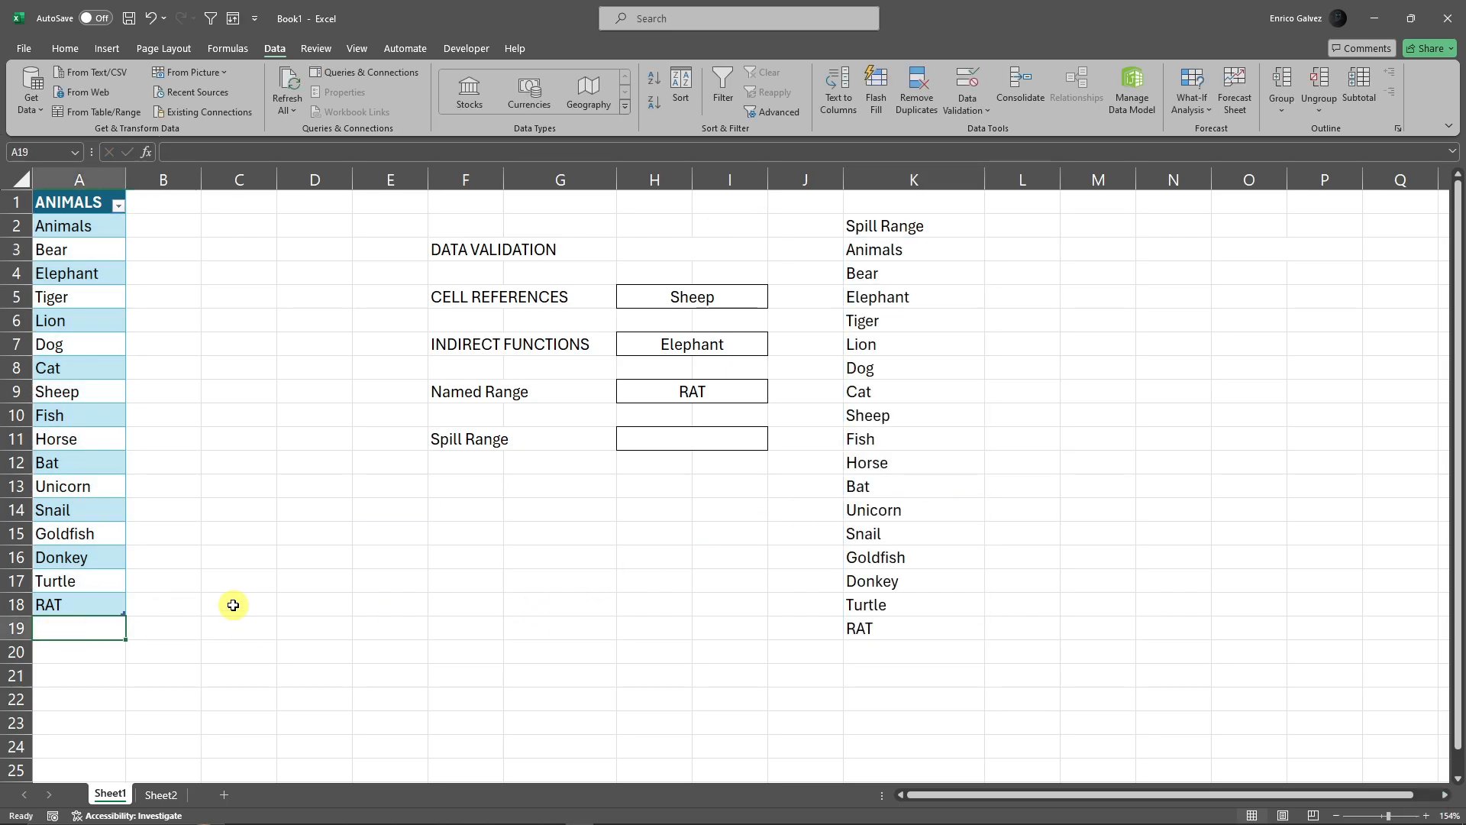
type("Snail")
key("Return")
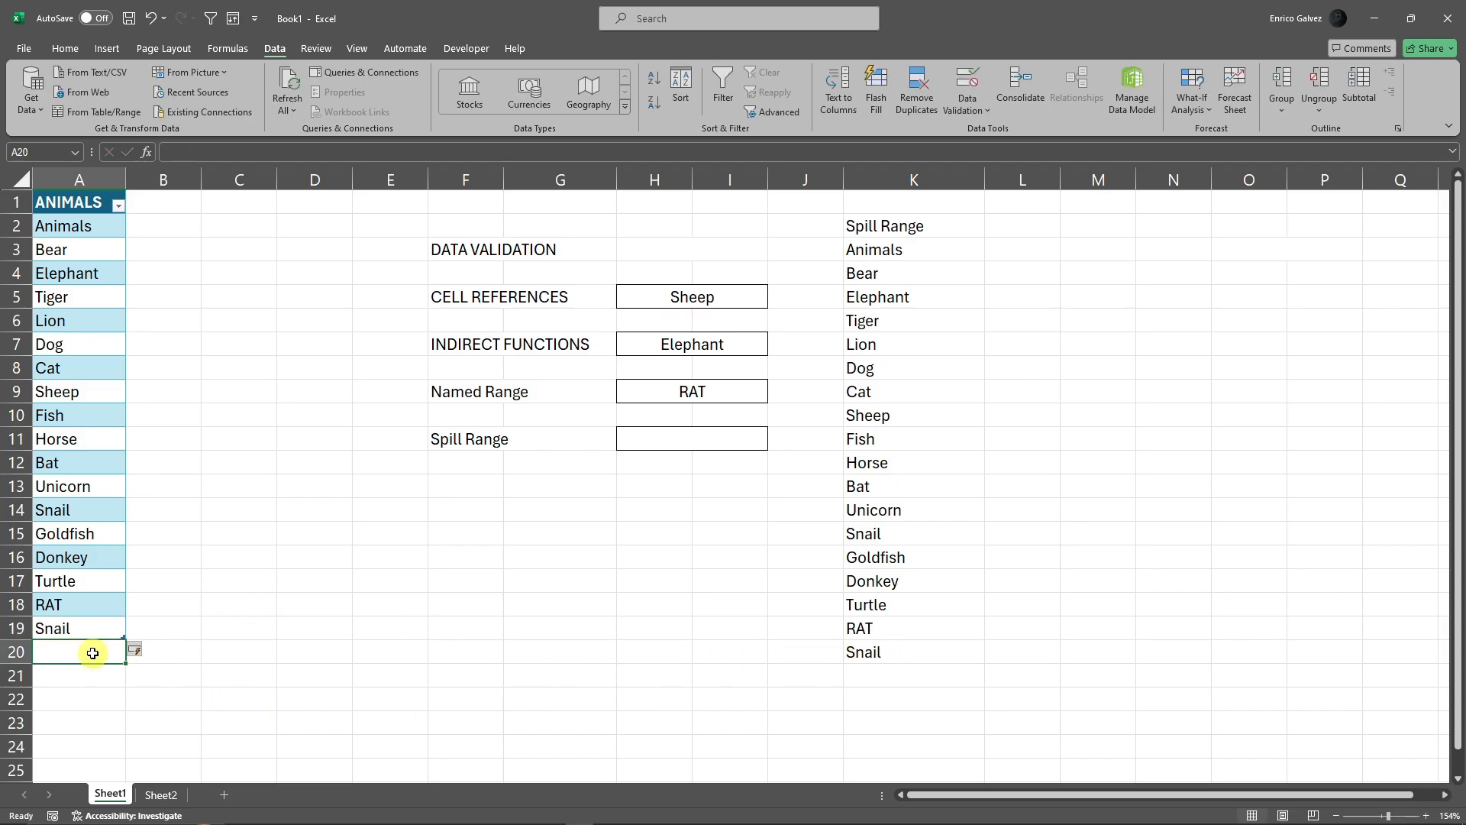
type("White tiger")
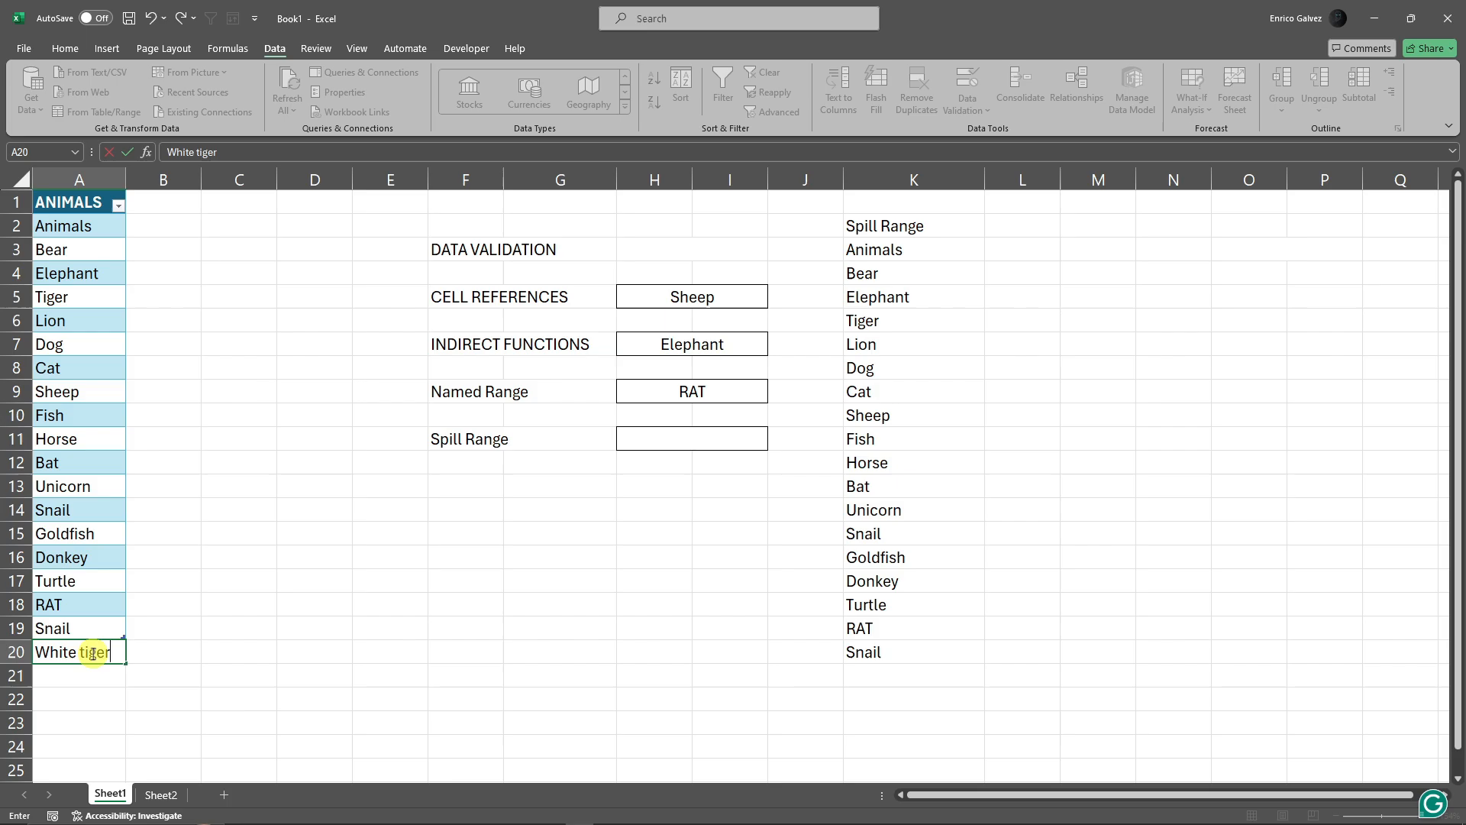
key("Return")
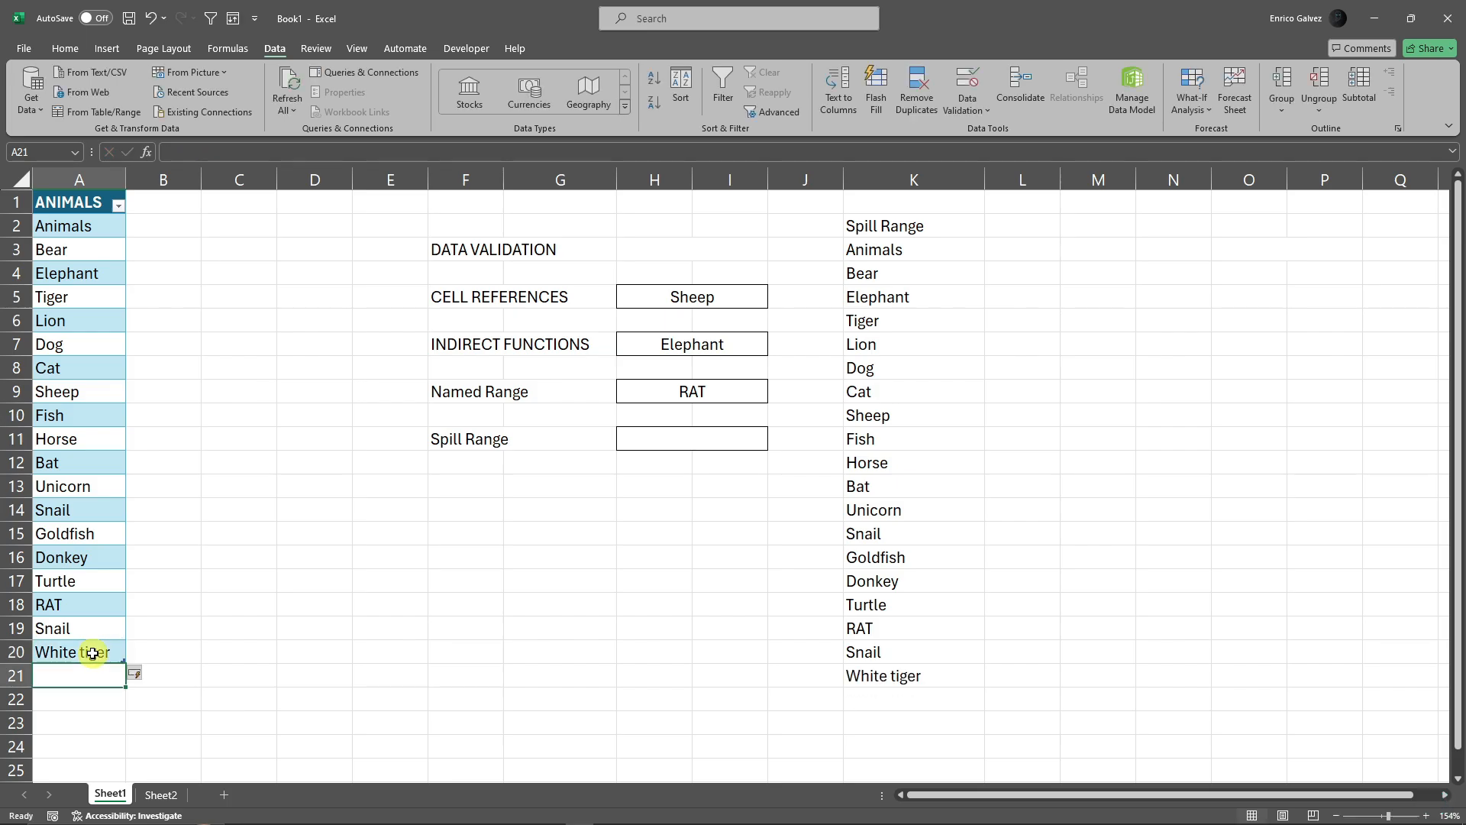
- Make the Spill Range heading in K2 bold
left_click(869, 227)
key("ctrl+b")
left_click(1108, 313)
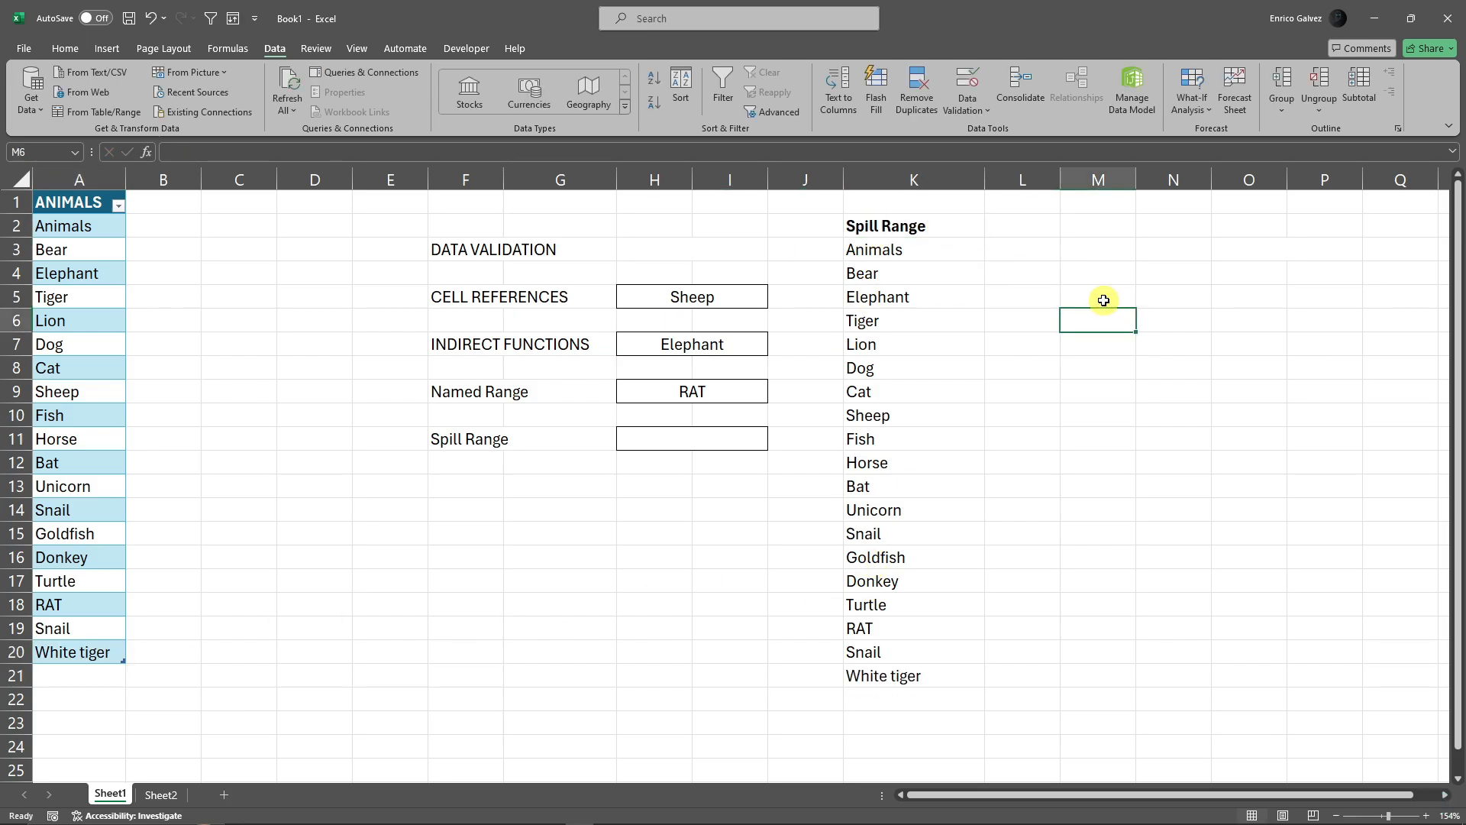